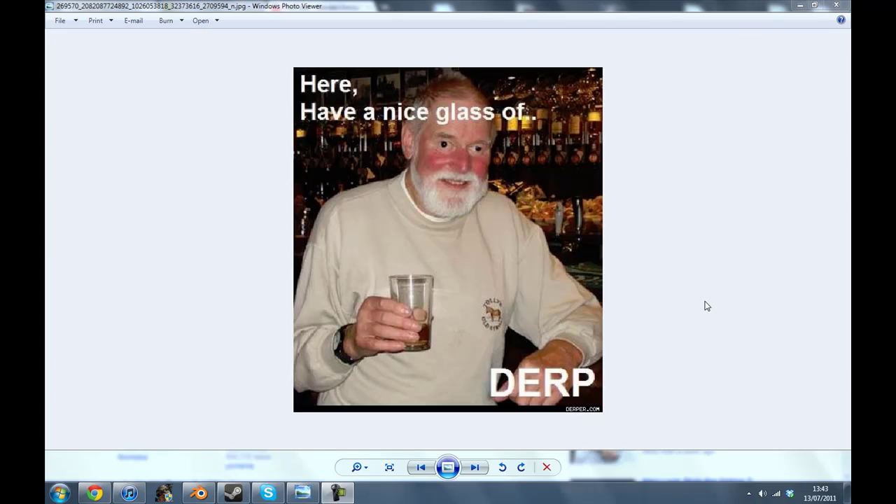
# Step: Close the photo viewer, switch to Blender and save the P90 Tutorial.blend file
pyautogui.click(836, 5)
pyautogui.click(809, 7)
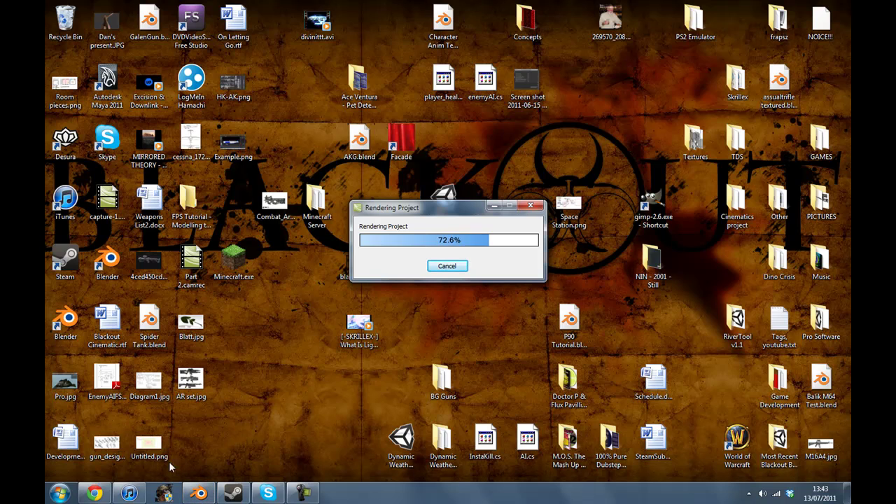
pyautogui.moveTo(199, 492)
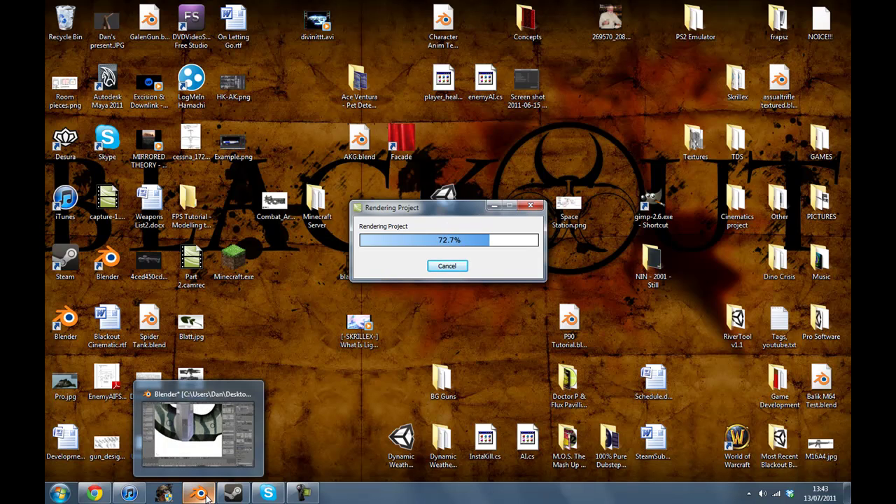
pyautogui.click(243, 478)
pyautogui.click(89, 19)
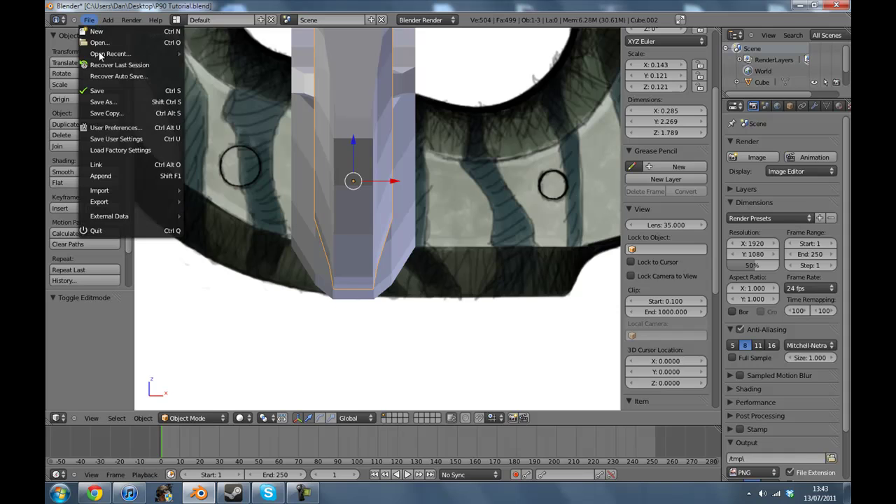
pyautogui.click(100, 91)
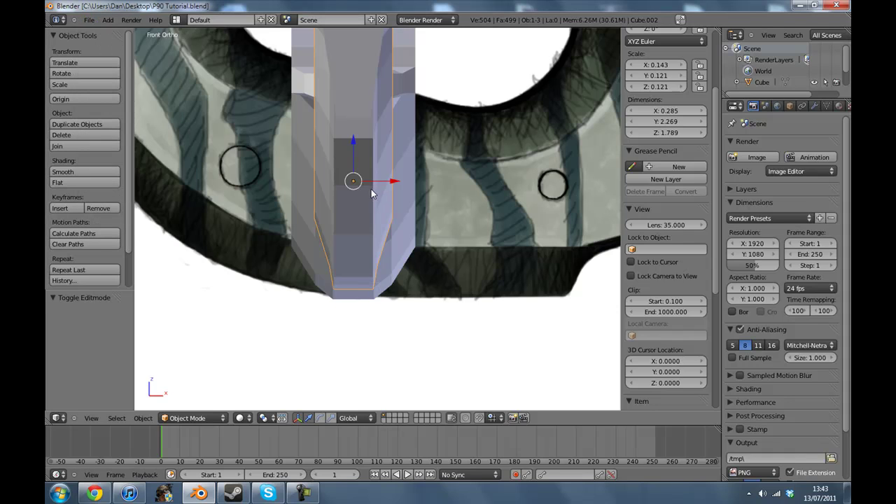
# Step: Widen the front grip section along the global X axis to an X scale of about 0.165
pyautogui.keyDown('shift'); pyautogui.moveTo(379, 204); pyautogui.dragTo(432, 356, button='middle'); pyautogui.keyUp('shift')
pyautogui.press('Tab')
pyautogui.scroll(2, 424, 319)
pyautogui.scroll(-5, 421, 280)
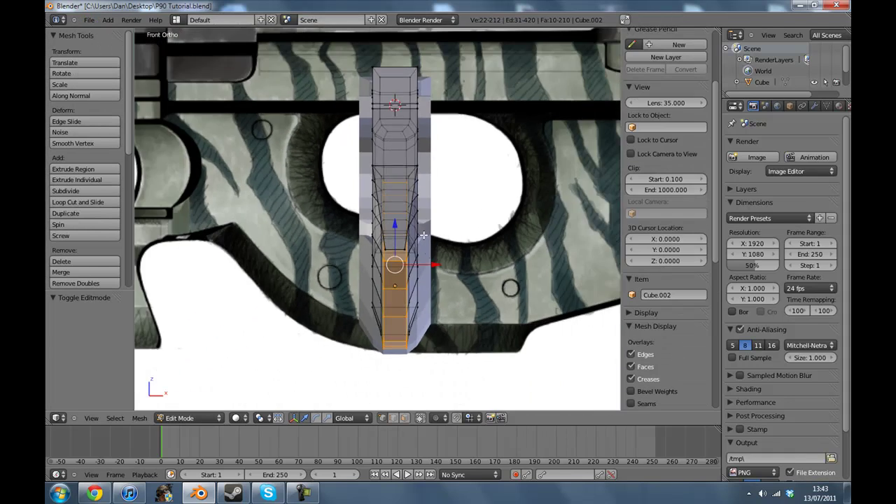
pyautogui.moveTo(418, 235); pyautogui.dragTo(349, 250, button='middle')
pyautogui.click(91, 419)
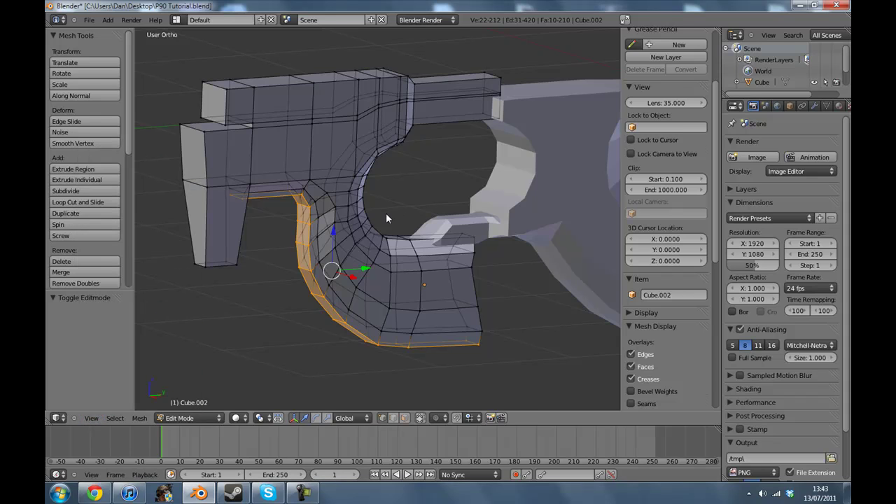
pyautogui.press('Tab')
pyautogui.scroll(2, 385, 219)
pyautogui.press('s')
pyautogui.press('x')
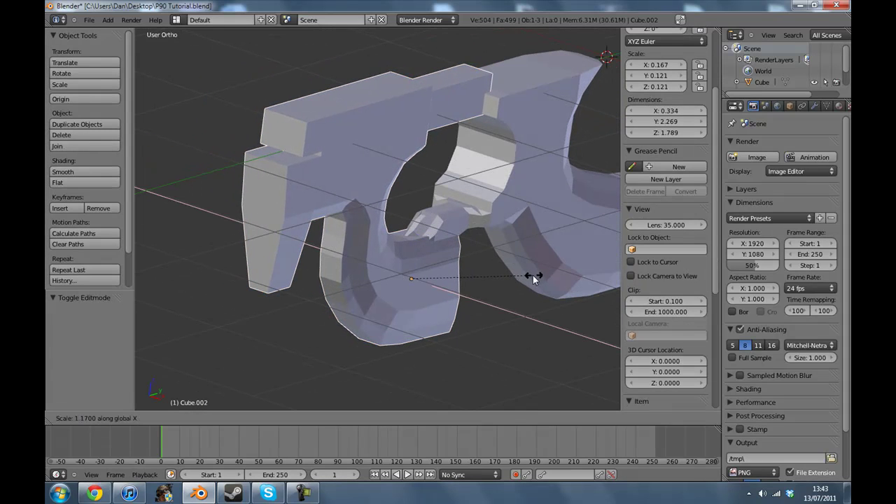
pyautogui.click(531, 276)
# Step: Widen the edge loop just inside the front grip's curved outer rim by scaling its vertices along the global X axis
pyautogui.click(91, 418)
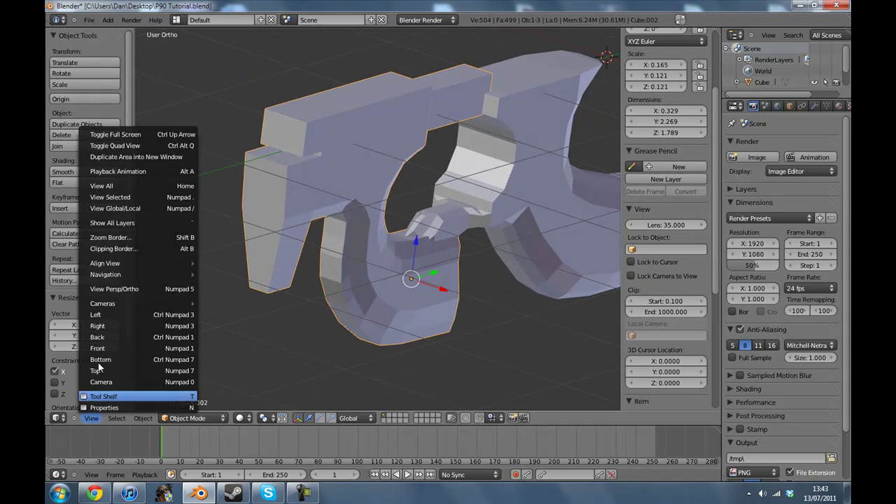
pyautogui.click(106, 326)
pyautogui.press('Tab')
pyautogui.scroll(3, 262, 280)
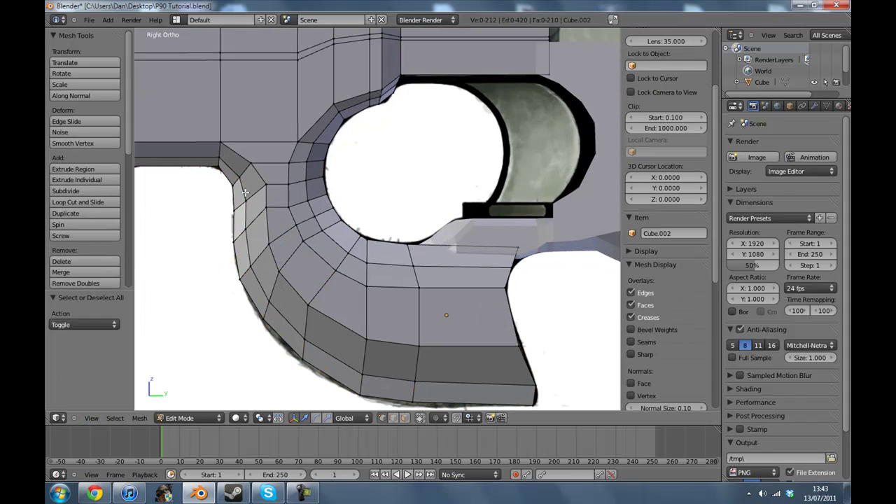
pyautogui.keyDown('shift'); pyautogui.moveTo(241, 175); pyautogui.dragTo(372, 184, button='middle'); pyautogui.keyUp('shift')
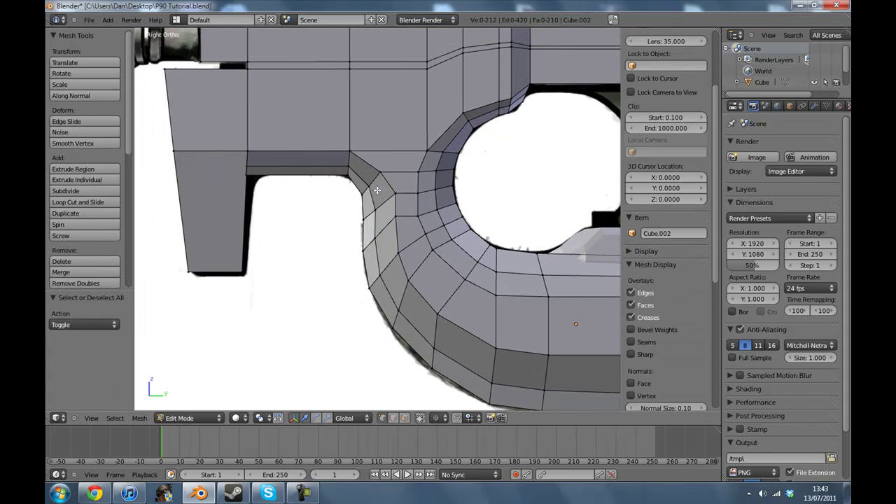
pyautogui.rightClick(245, 168)
pyautogui.keyDown('shift'); pyautogui.rightClick(348, 170); pyautogui.keyUp('shift')
pyautogui.keyDown('shift'); pyautogui.rightClick(371, 187); pyautogui.keyUp('shift')
pyautogui.keyDown('shift'); pyautogui.rightClick(376, 224); pyautogui.keyUp('shift')
pyautogui.keyDown('shift'); pyautogui.rightClick(383, 266); pyautogui.keyUp('shift')
pyautogui.keyDown('shift'); pyautogui.rightClick(401, 308); pyautogui.keyUp('shift')
pyautogui.keyDown('shift'); pyautogui.rightClick(452, 359); pyautogui.keyUp('shift')
pyautogui.keyDown('shift'); pyautogui.rightClick(492, 381); pyautogui.keyUp('shift')
pyautogui.keyDown('shift'); pyautogui.rightClick(428, 349); pyautogui.keyUp('shift')
pyautogui.keyDown('shift'); pyautogui.moveTo(503, 389); pyautogui.dragTo(279, 282, button='middle'); pyautogui.keyUp('shift')
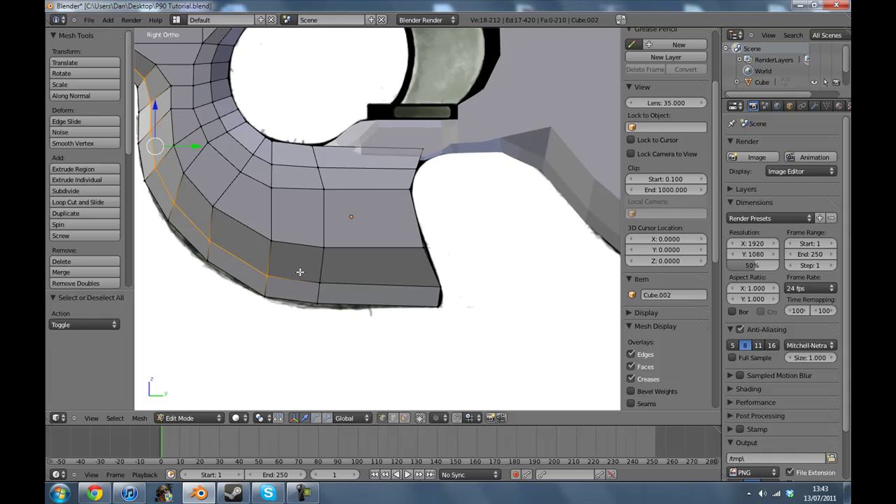
pyautogui.keyDown('shift'); pyautogui.rightClick(319, 282); pyautogui.keyUp('shift')
pyautogui.keyDown('shift'); pyautogui.rightClick(434, 287); pyautogui.keyUp('shift')
pyautogui.click(91, 418)
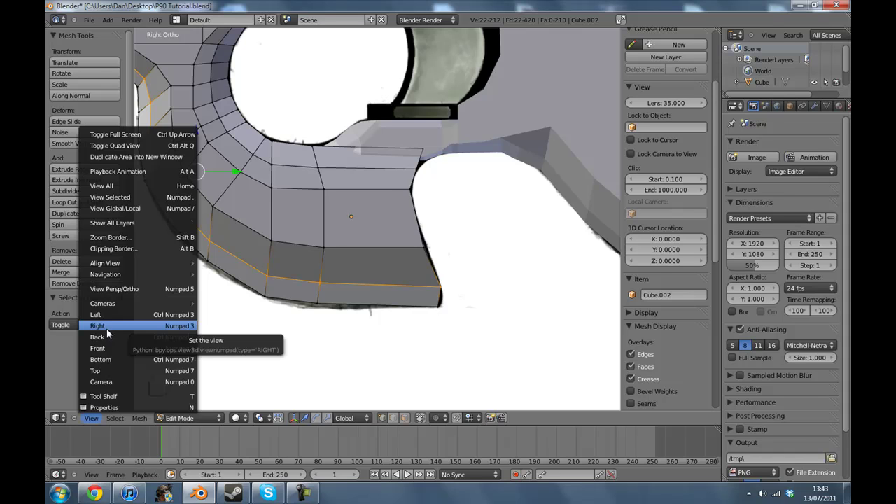
pyautogui.click(106, 329)
pyautogui.click(91, 418)
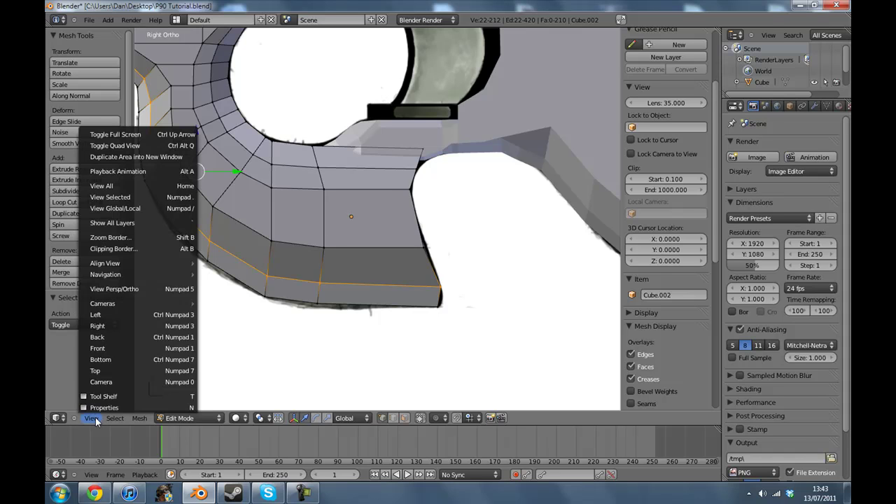
pyautogui.click(111, 347)
pyautogui.press('s')
pyautogui.press('x')
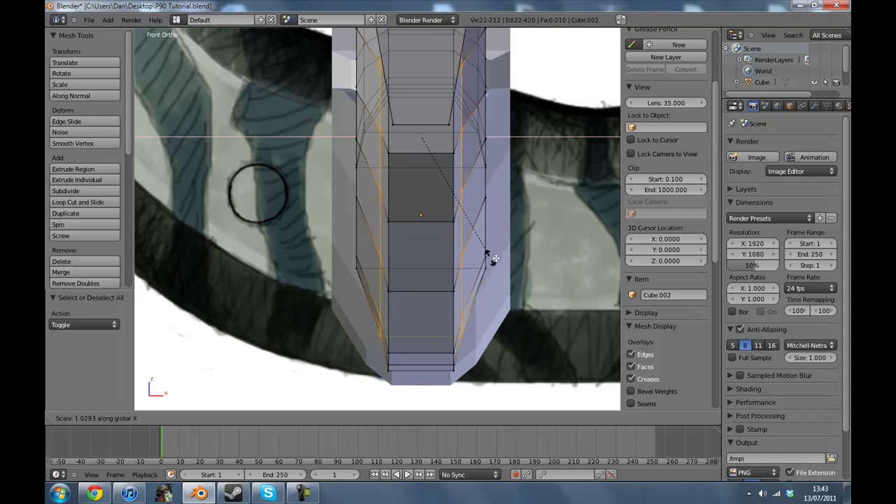
pyautogui.click(527, 271)
pyautogui.press('Tab')
# Step: Examine the widened grip in perspective, and compare the body with the P90 reference image from the right in wireframe and solid shading
pyautogui.moveTo(482, 139); pyautogui.dragTo(455, 268, button='middle')
pyautogui.moveTo(456, 227); pyautogui.dragTo(350, 252, button='middle')
pyautogui.click(91, 418)
pyautogui.click(102, 326)
pyautogui.keyDown('shift'); pyautogui.moveTo(316, 199); pyautogui.dragTo(451, 259, button='middle'); pyautogui.keyUp('shift')
pyautogui.scroll(3, 452, 259)
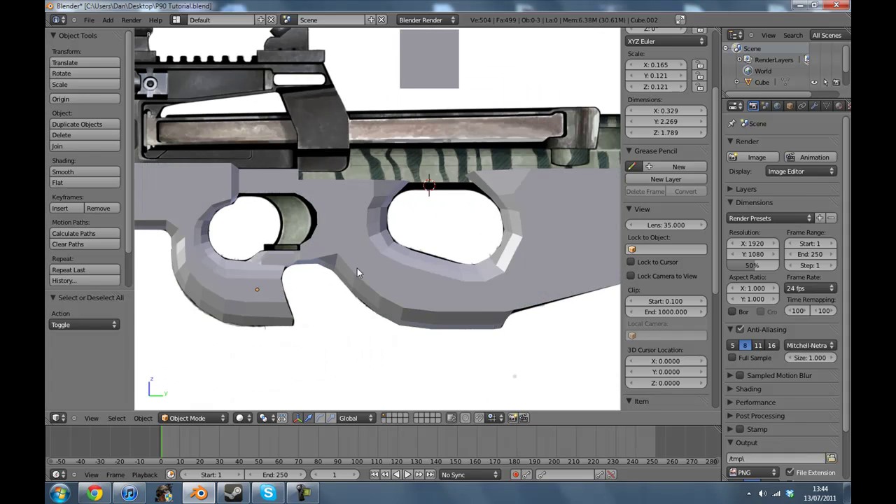
pyautogui.press('z')
pyautogui.keyDown('shift'); pyautogui.moveTo(489, 288); pyautogui.dragTo(471, 282, button='middle'); pyautogui.keyUp('shift')
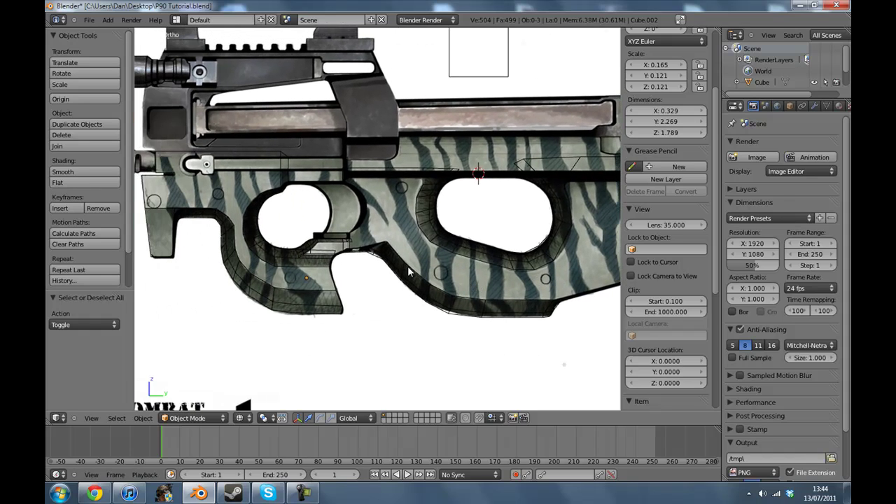
pyautogui.scroll(2, 407, 266)
pyautogui.press('z')
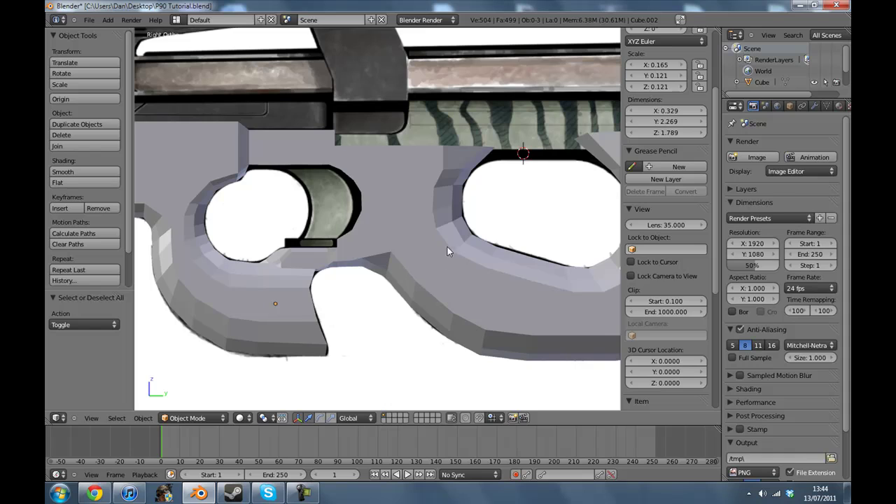
pyautogui.keyDown('shift'); pyautogui.moveTo(504, 262); pyautogui.dragTo(452, 255, button='middle'); pyautogui.keyUp('shift')
# Step: Try a Bevel modifier on the rear body section with the thumbhole, inspect the rounded edges, and remove the modifier
pyautogui.rightClick(523, 264)
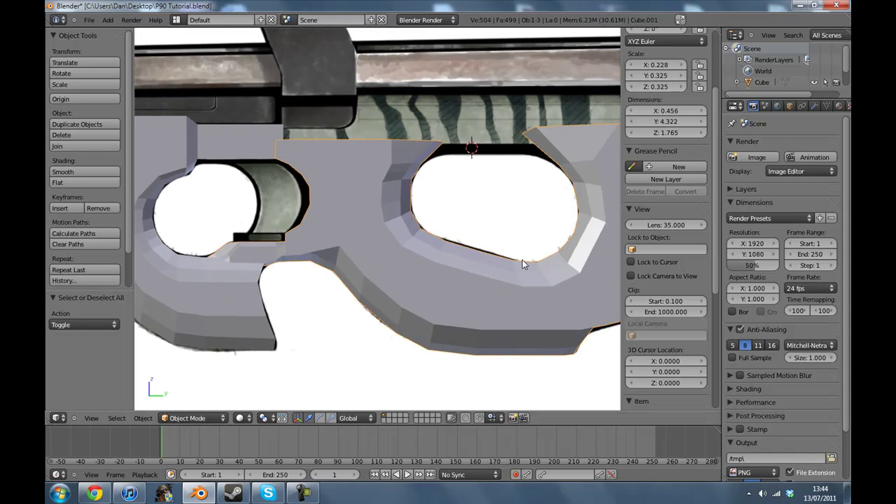
pyautogui.click(816, 106)
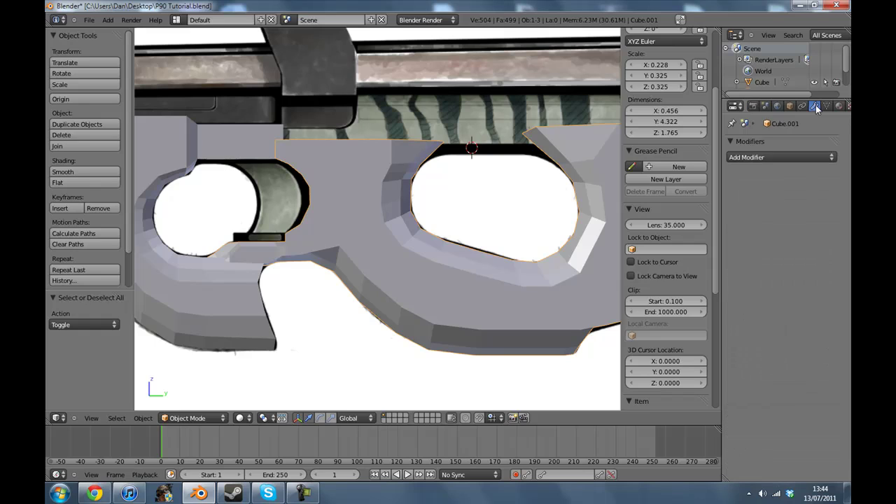
pyautogui.click(790, 156)
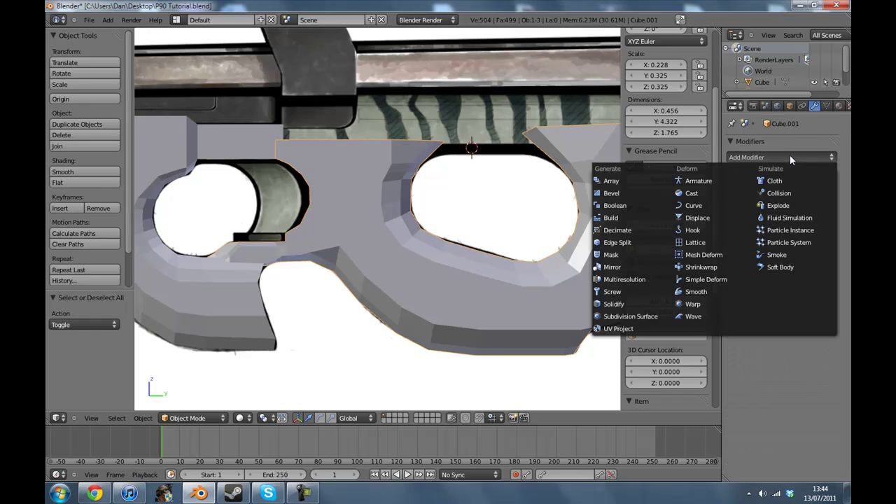
pyautogui.click(616, 193)
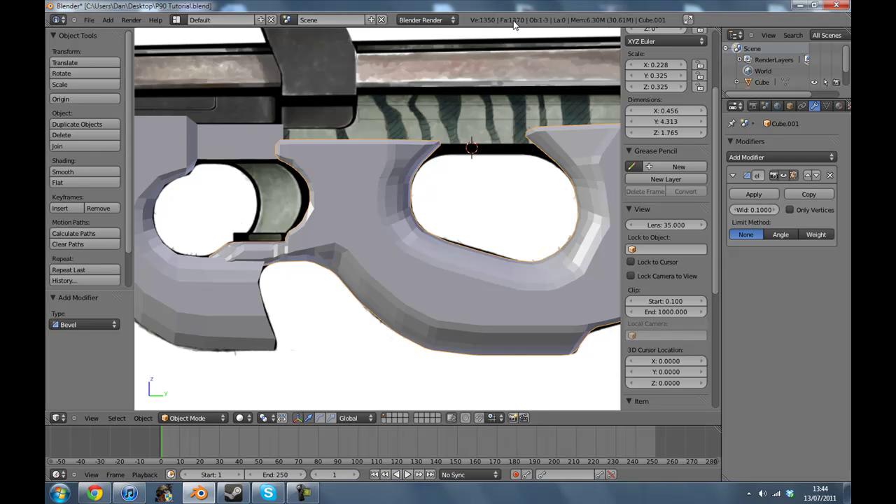
pyautogui.moveTo(405, 170); pyautogui.dragTo(244, 234, button='middle')
pyautogui.scroll(4, 295, 237)
pyautogui.moveTo(349, 238); pyautogui.dragTo(393, 256, button='middle')
pyautogui.scroll(-5, 380, 247)
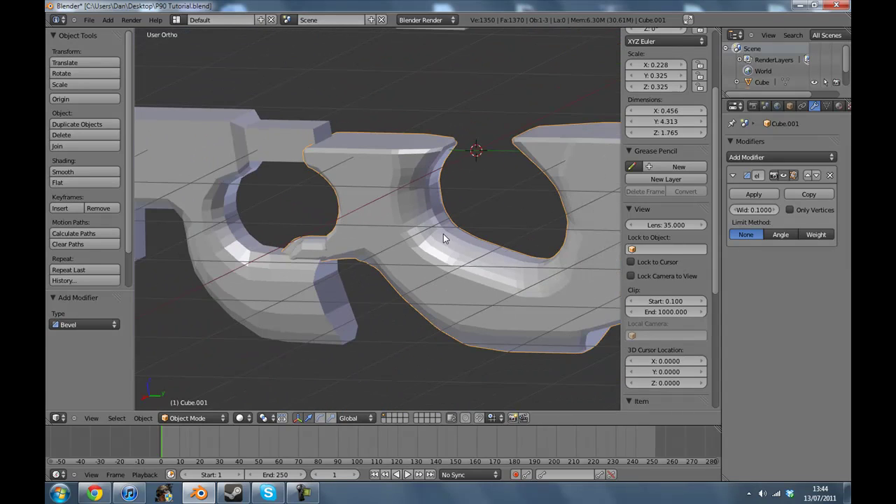
pyautogui.click(830, 175)
# Step: Try Bevel modifiers on the front grip and the rear body section, compare the result, and remove both modifiers
pyautogui.rightClick(225, 166)
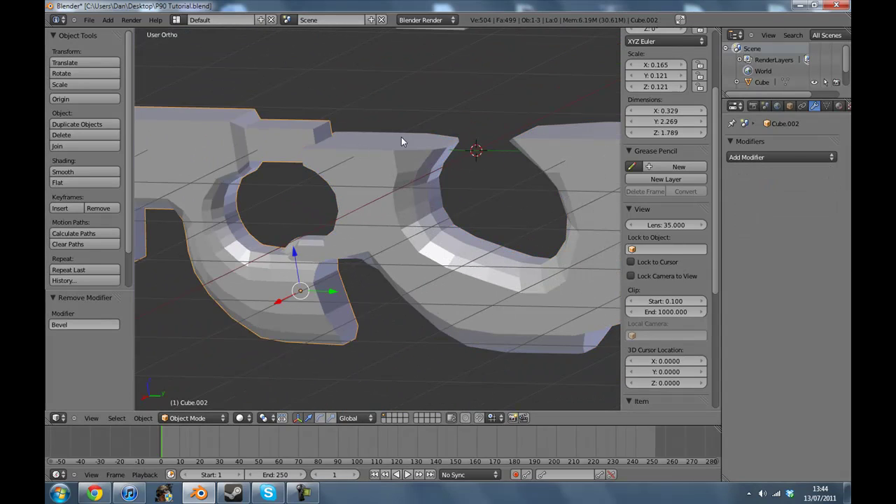
pyautogui.click(801, 157)
pyautogui.click(616, 193)
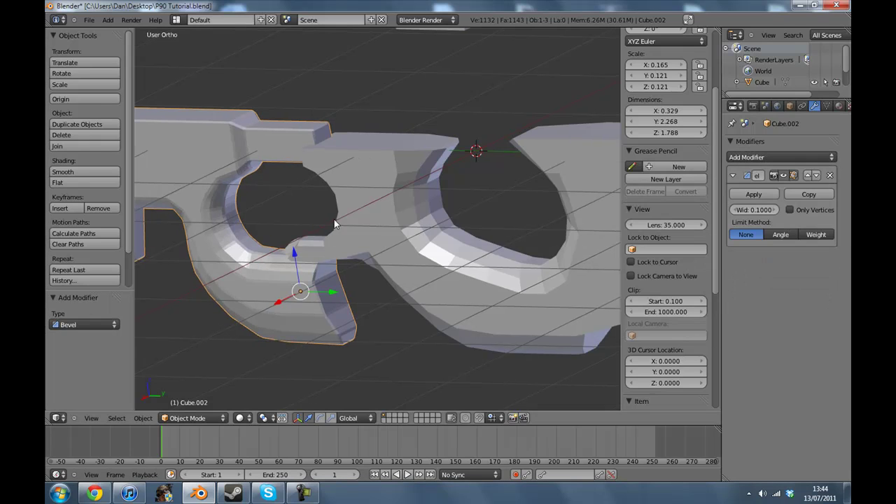
pyautogui.moveTo(372, 219); pyautogui.dragTo(521, 236, button='middle')
pyautogui.rightClick(557, 221)
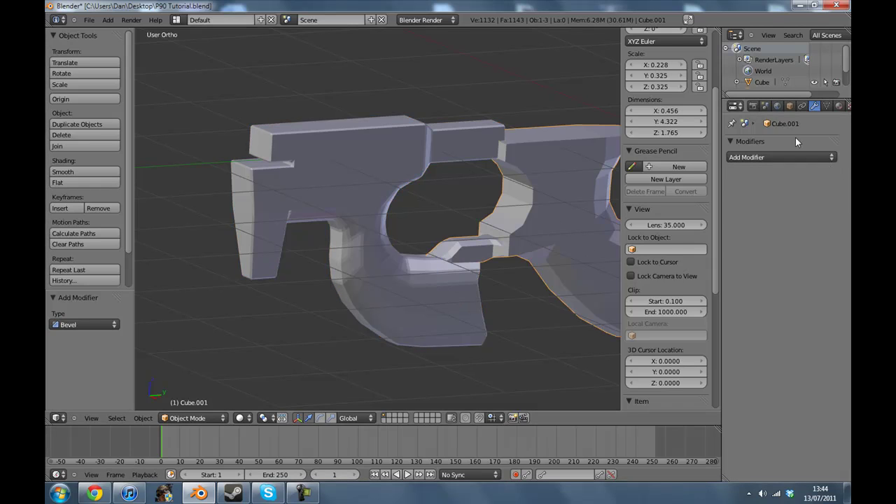
pyautogui.click(818, 155)
pyautogui.click(616, 193)
pyautogui.moveTo(620, 202); pyautogui.dragTo(595, 222, button='middle')
pyautogui.click(829, 175)
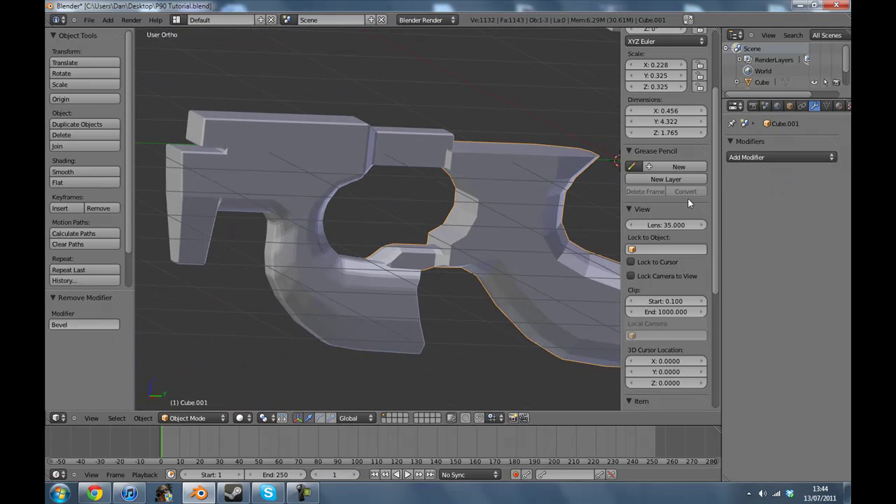
pyautogui.rightClick(306, 160)
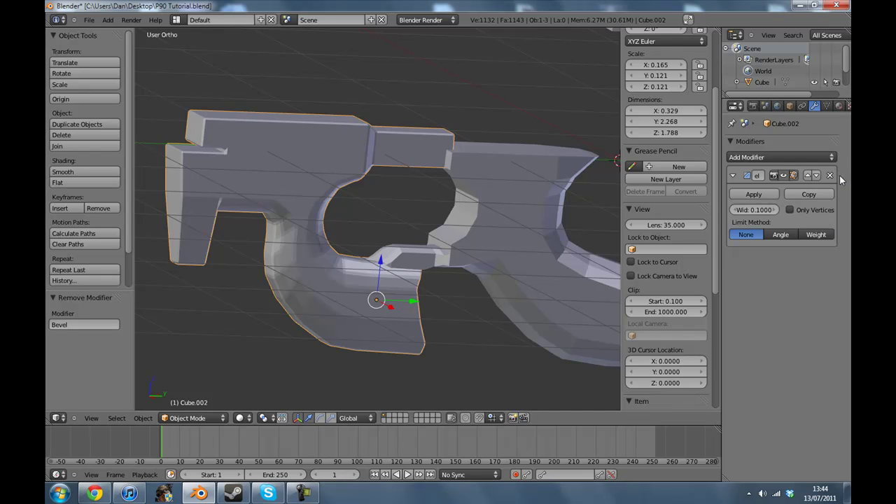
pyautogui.click(832, 175)
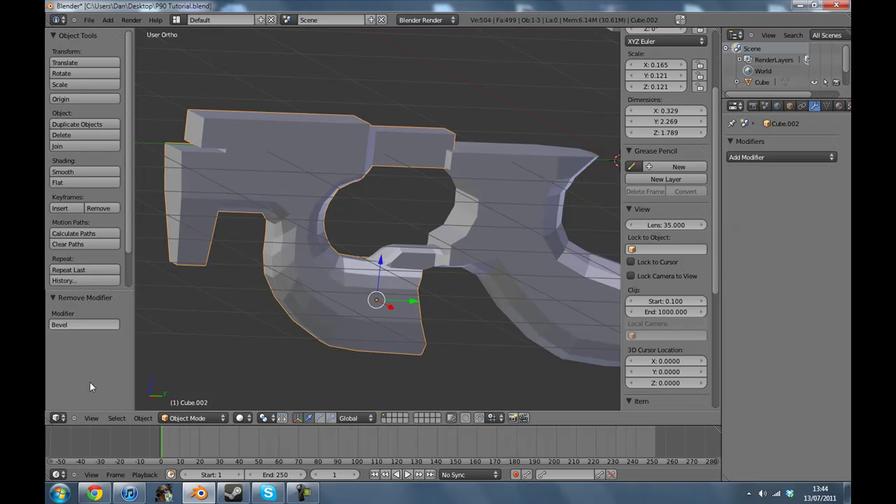
# Step: Add a cylinder with 32 vertices, radius 1.000 and depth 2.000 at the 3D cursor, keeping it centred there
pyautogui.click(93, 419)
pyautogui.click(105, 328)
pyautogui.press('a')
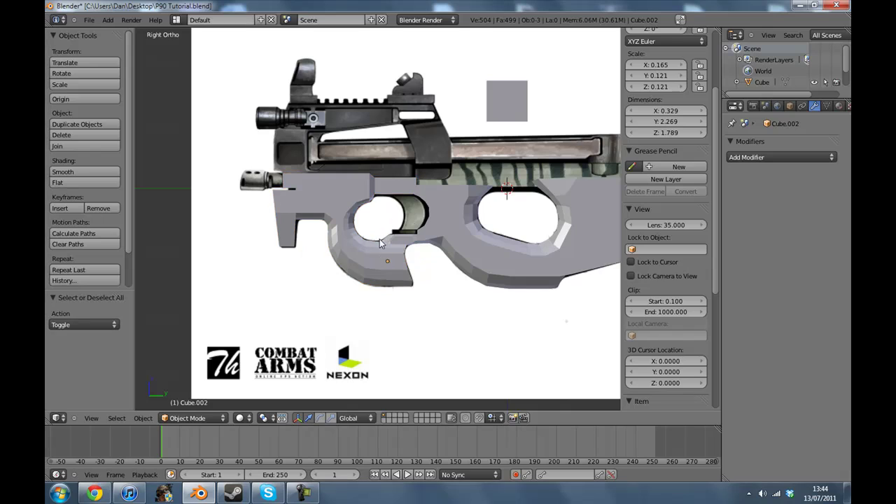
pyautogui.scroll(2, 381, 240)
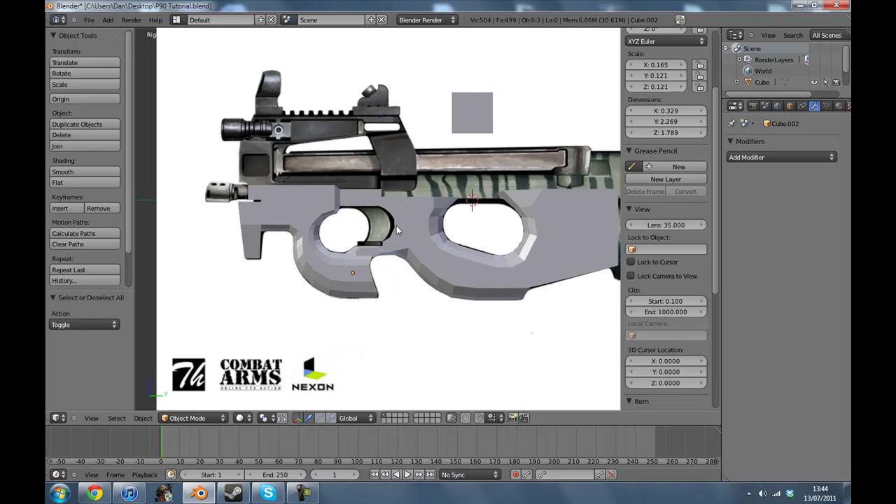
pyautogui.keyDown('shift'); pyautogui.moveTo(380, 212); pyautogui.dragTo(405, 210, button='middle'); pyautogui.keyUp('shift')
pyautogui.hotkey('shift', 'a')
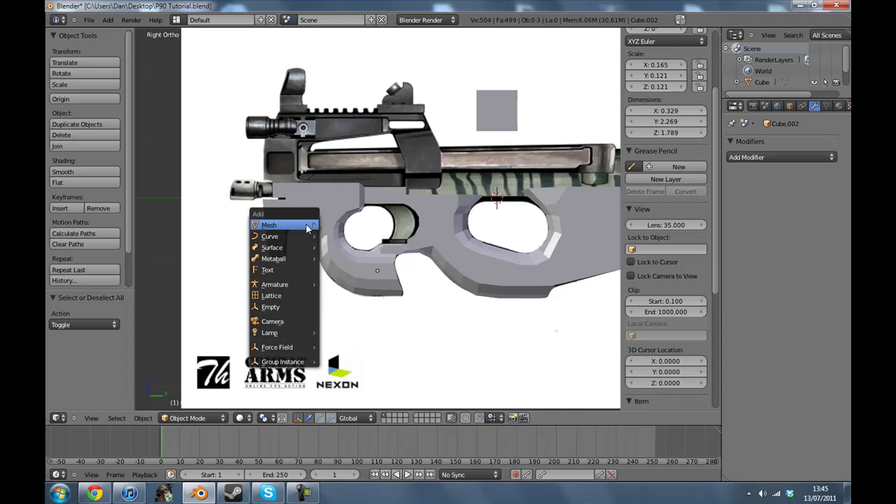
pyautogui.moveTo(308, 227)
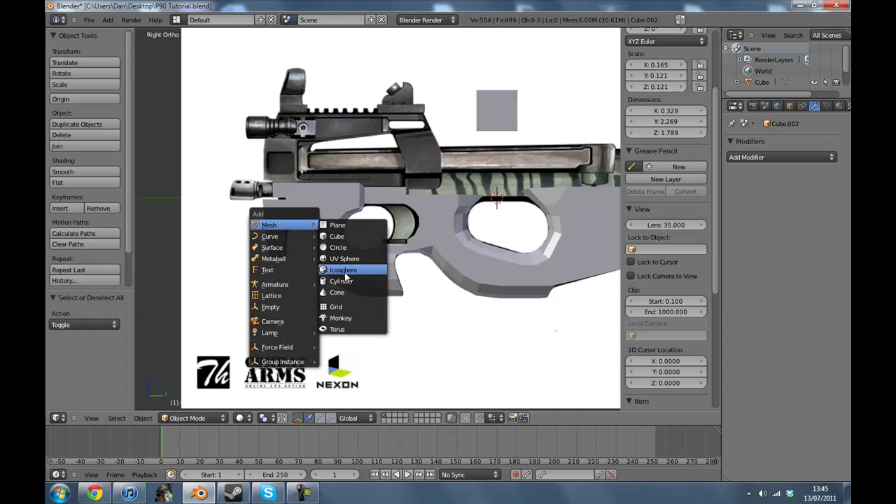
pyautogui.click(343, 282)
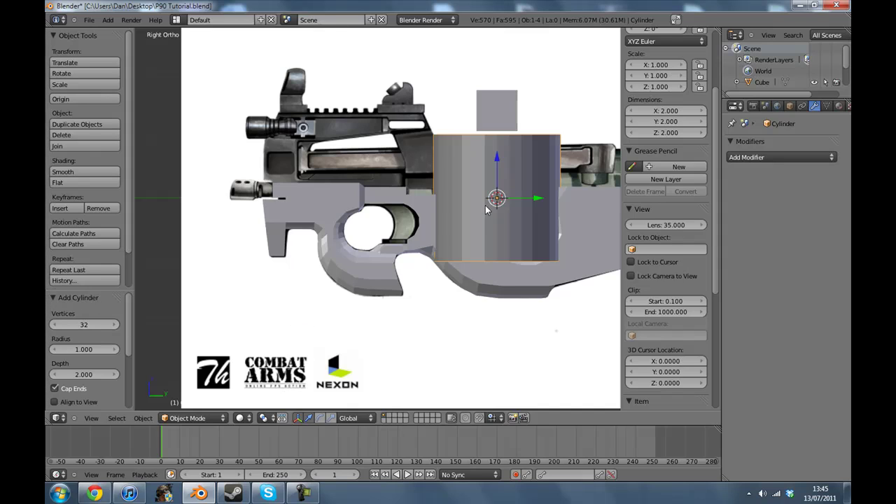
pyautogui.moveTo(535, 201); pyautogui.dragTo(569, 195)
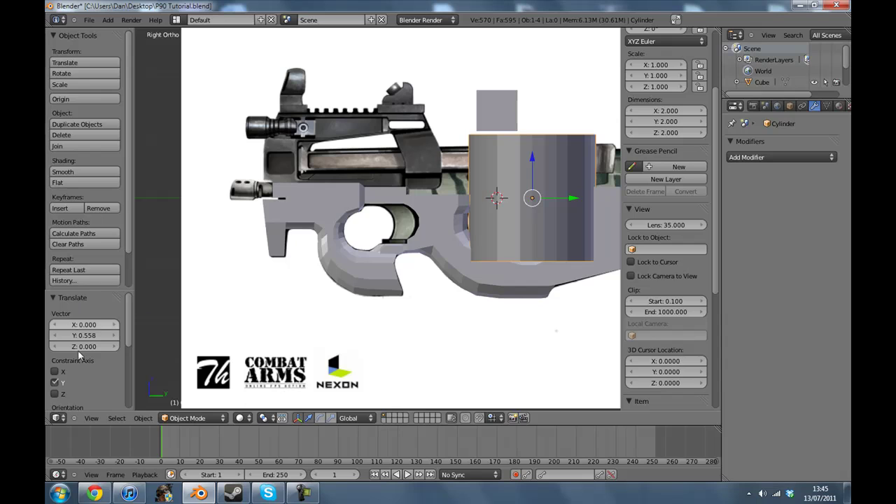
pyautogui.hotkey('ctrl', 'z')
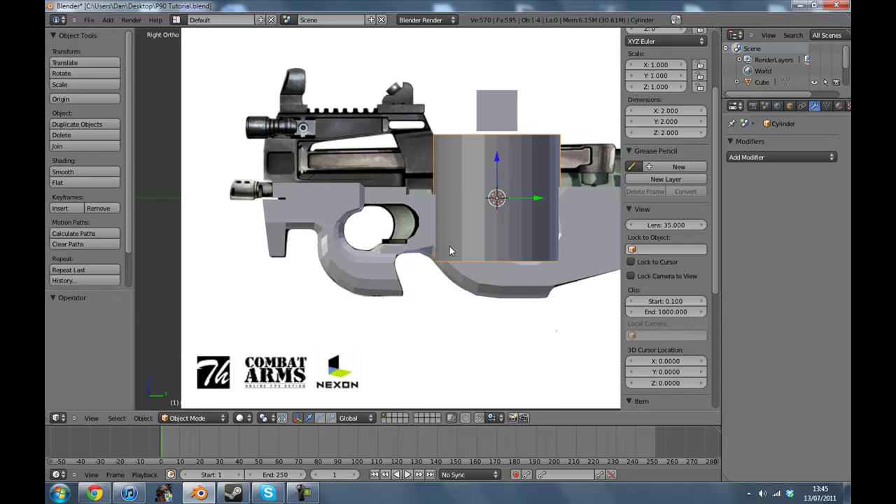
# Step: Replace the 32-vertex cylinder with a new cylinder of 11 vertices, radius 1.000 and depth 2.000
pyautogui.press('x')
pyautogui.click(451, 247)
pyautogui.hotkey('shift', 'a')
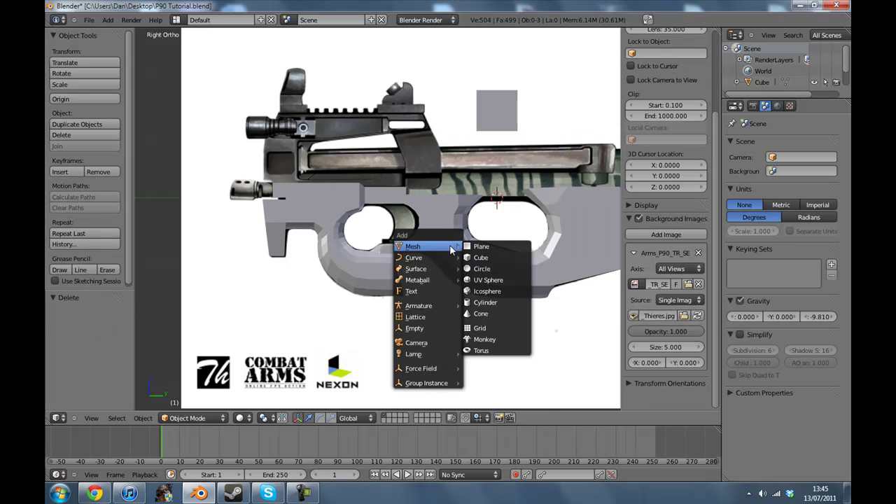
pyautogui.click(487, 303)
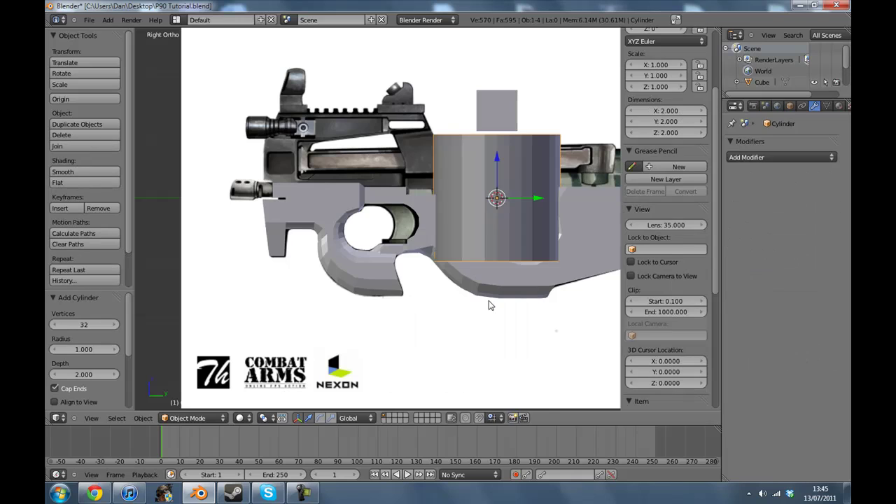
pyautogui.click(80, 326)
pyautogui.write('11')
pyautogui.press('Return')
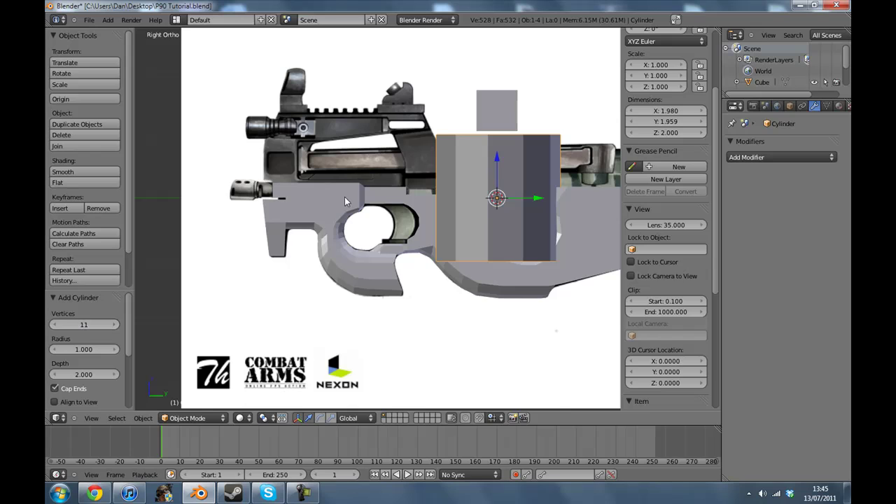
# Step: In the right side view, scale the cylinder down to 0.372 and move it above the gun body
pyautogui.moveTo(506, 102); pyautogui.dragTo(491, 291, button='middle')
pyautogui.click(91, 418)
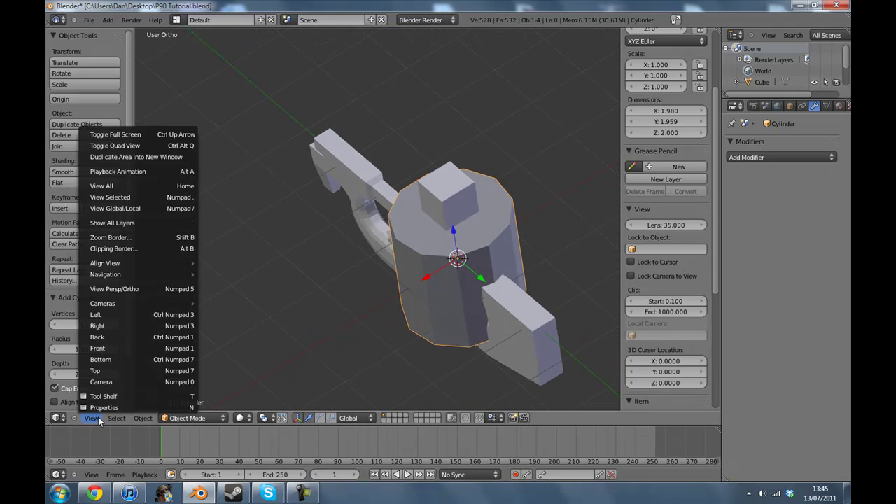
pyautogui.click(109, 325)
pyautogui.keyDown('shift'); pyautogui.moveTo(441, 234); pyautogui.dragTo(409, 231, button='middle'); pyautogui.keyUp('shift')
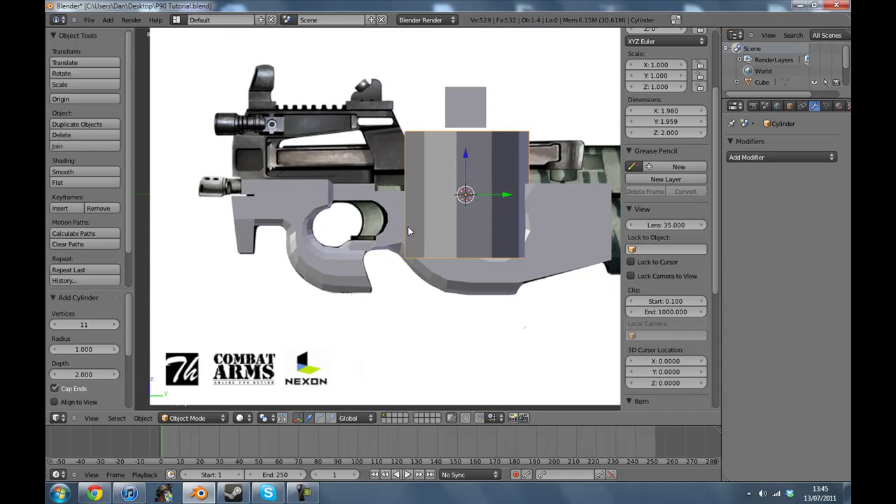
pyautogui.press('s')
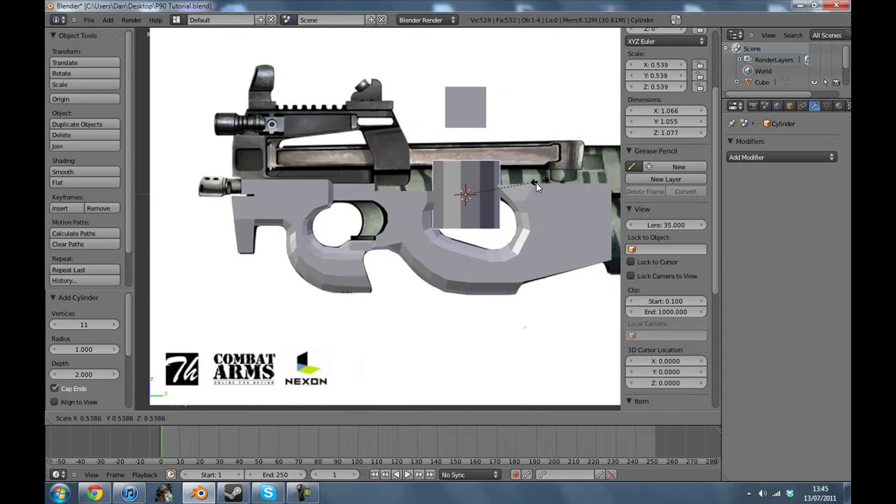
pyautogui.click(522, 182)
pyautogui.press('g')
pyautogui.click(566, 103)
# Step: Duplicate the cylinder beside the muzzle and rotate the copy 90° about the X axis
pyautogui.hotkey('shift', 'd')
pyautogui.click(252, 202)
pyautogui.scroll(5, 391, 224)
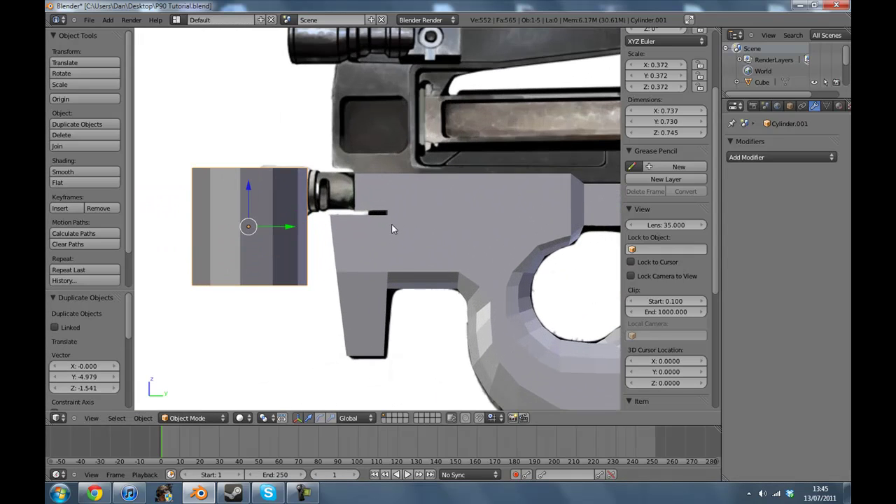
pyautogui.write('rx90')
pyautogui.press('Return')
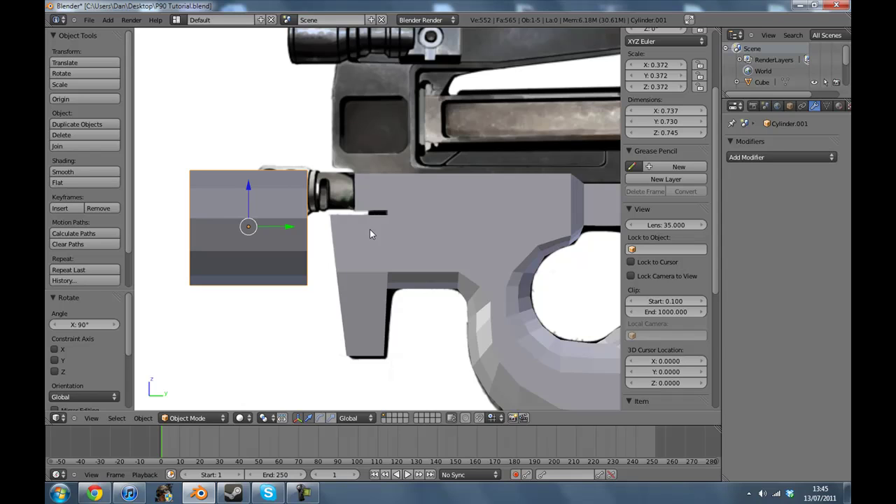
# Step: Rotate the muzzle cylinder a further 90° twice in the side view, leaving it lying along the barrel
pyautogui.write('r90')
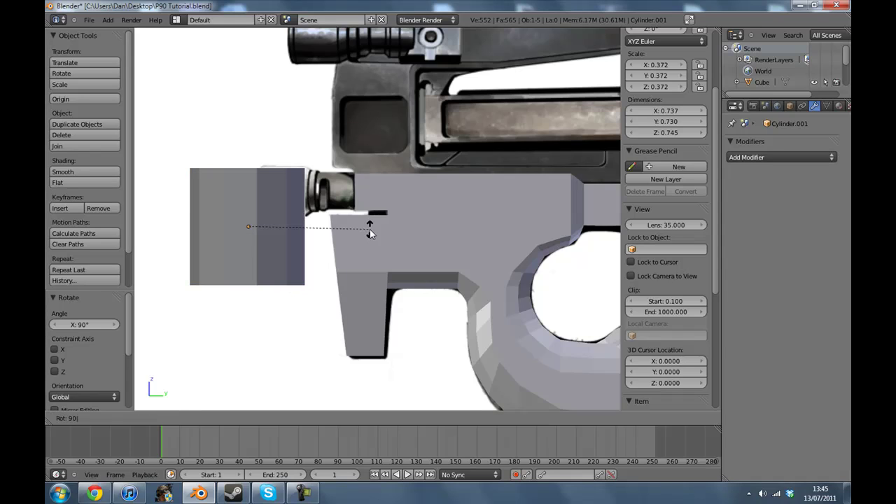
pyautogui.press('Return')
pyautogui.write('r90')
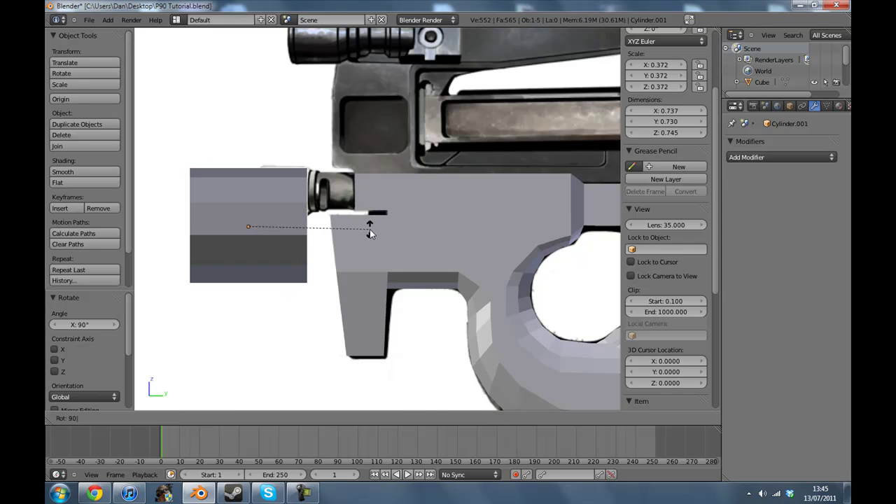
pyautogui.press('Return')
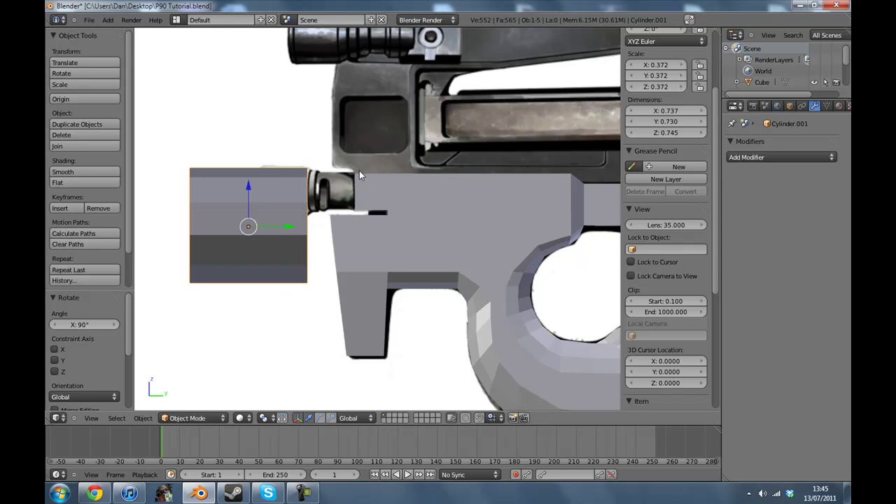
# Step: Scale the muzzle cylinder down to 0.129 and move it to the barrel's base at the front of the body
pyautogui.keyDown('shift'); pyautogui.moveTo(388, 183); pyautogui.dragTo(402, 202, button='middle'); pyautogui.keyUp('shift')
pyautogui.press('s')
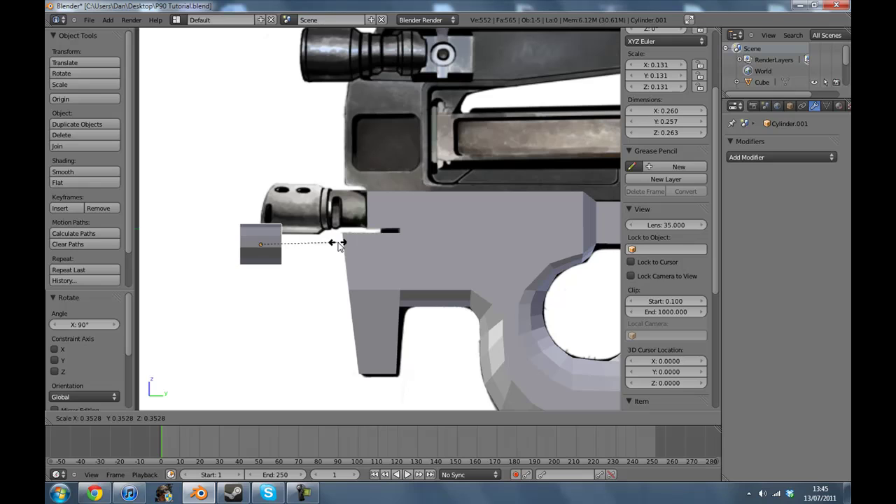
pyautogui.press('Return')
pyautogui.press('g')
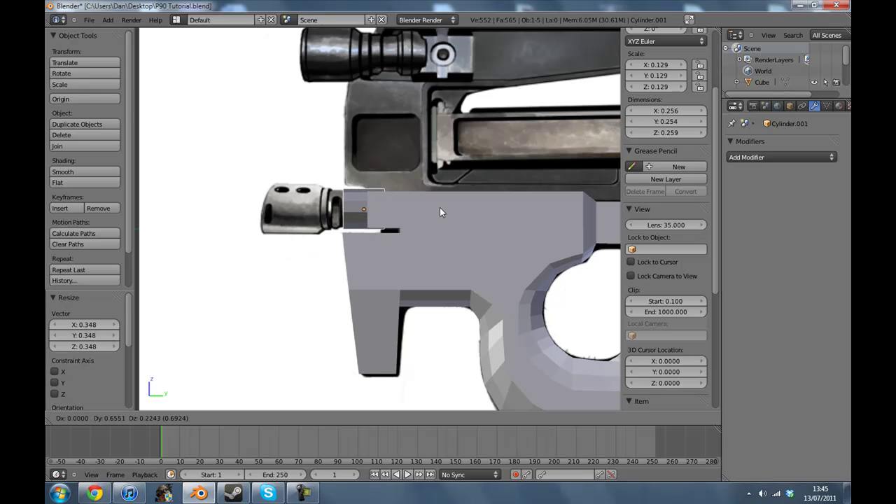
pyautogui.press('Return')
pyautogui.press('s')
pyautogui.press('z')
pyautogui.press('Escape')
# Step: Scale the barrel cylinder to 0.121 and shift it forward along Y onto the narrow barrel section of the reference
pyautogui.moveTo(382, 189); pyautogui.dragTo(415, 194, button='middle')
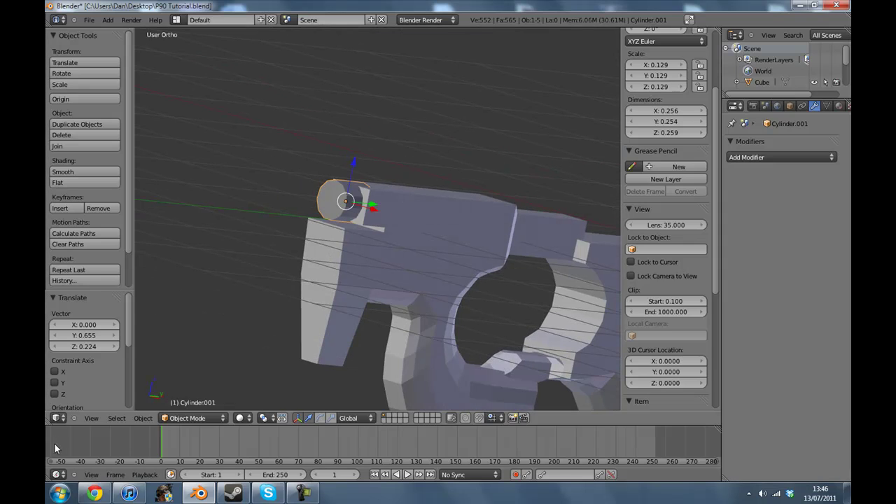
pyautogui.click(91, 418)
pyautogui.click(112, 325)
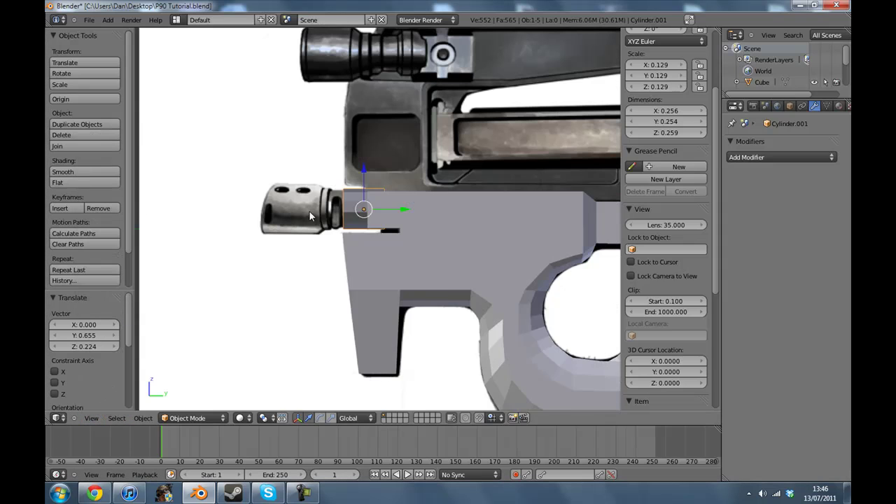
pyautogui.press('s')
pyautogui.click(429, 178)
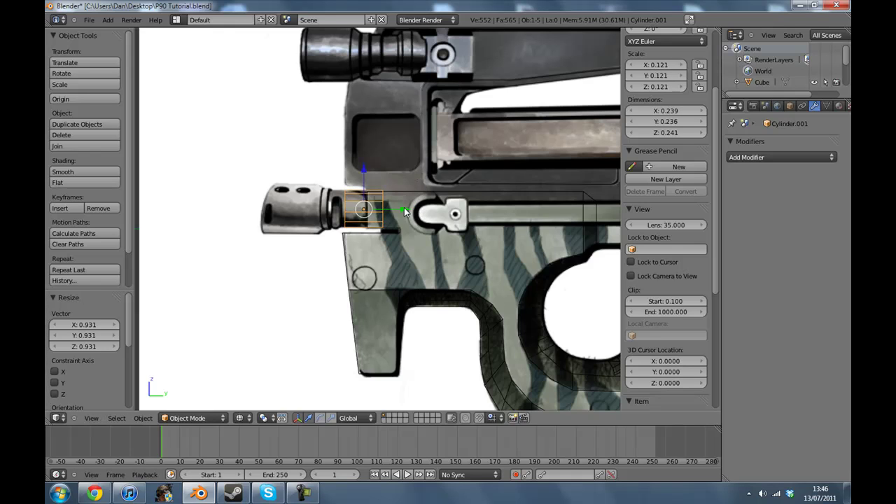
pyautogui.moveTo(404, 209); pyautogui.dragTo(391, 208)
# Step: Select the cylinder's front-end vertices and move them about -0.025 along Y to reach the muzzle brake's rear collar
pyautogui.press('Tab')
pyautogui.scroll(1, 341, 191)
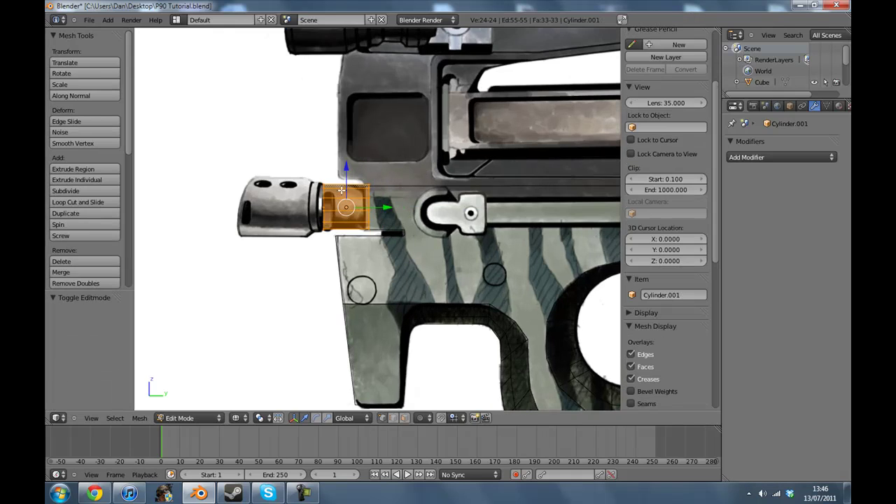
pyautogui.scroll(2, 341, 191)
pyautogui.press('a')
pyautogui.press('b')
pyautogui.moveTo(341, 142); pyautogui.dragTo(384, 282)
pyautogui.press('g')
pyautogui.press('y')
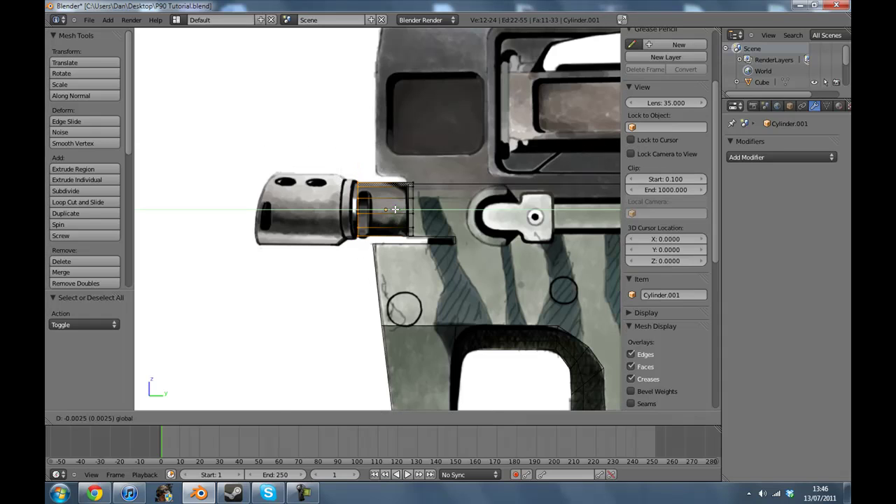
pyautogui.click(480, 216)
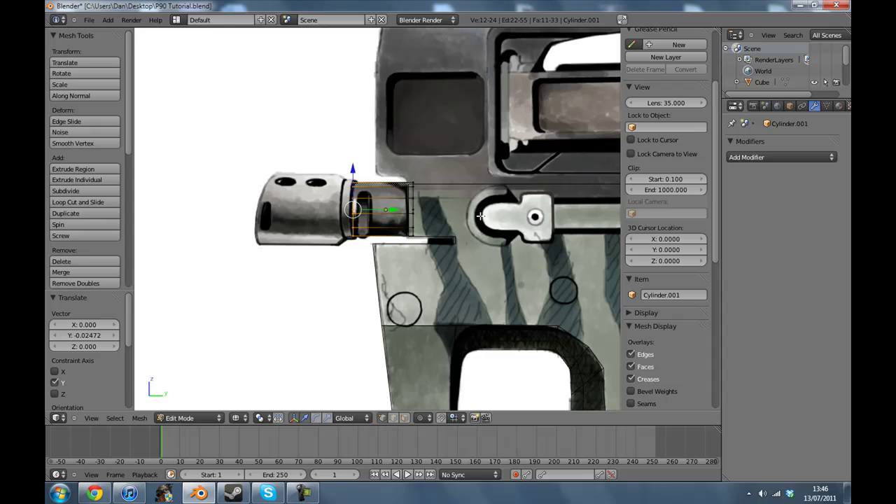
# Step: Extrude the front end in place and scale it by 1.175, and extrude it forward about 0.05 to form the collar
pyautogui.press('e')
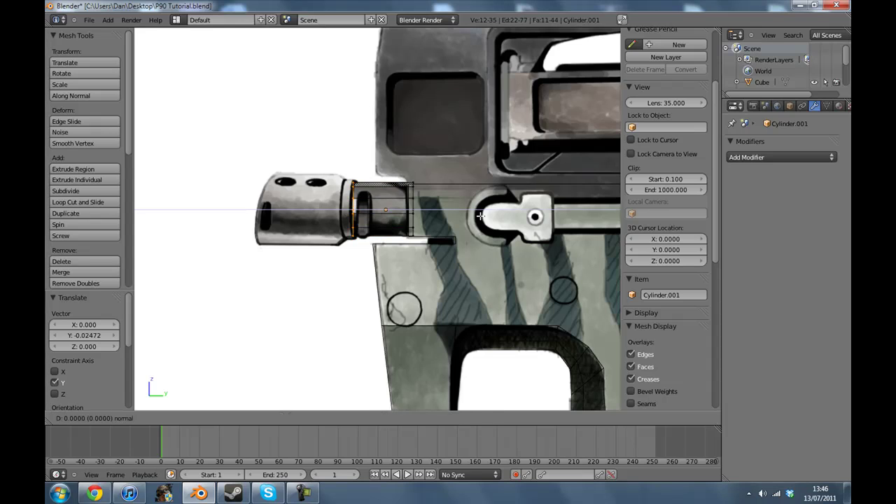
pyautogui.click(481, 216)
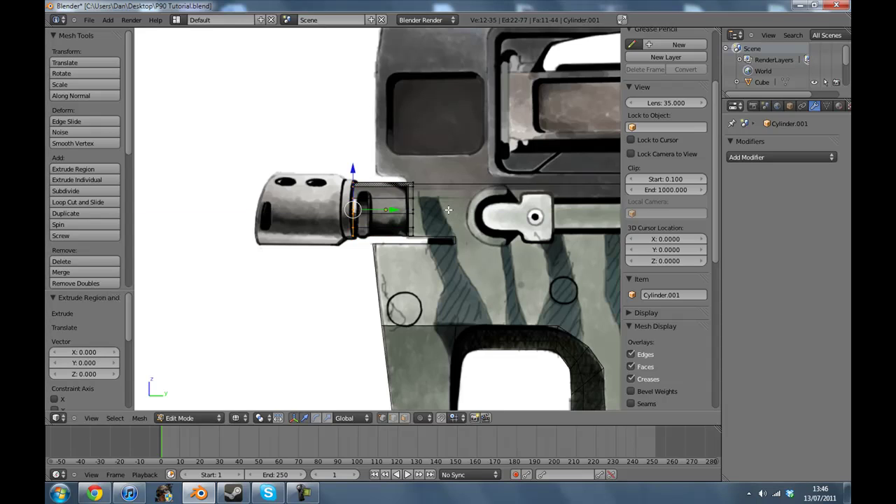
pyautogui.press('s')
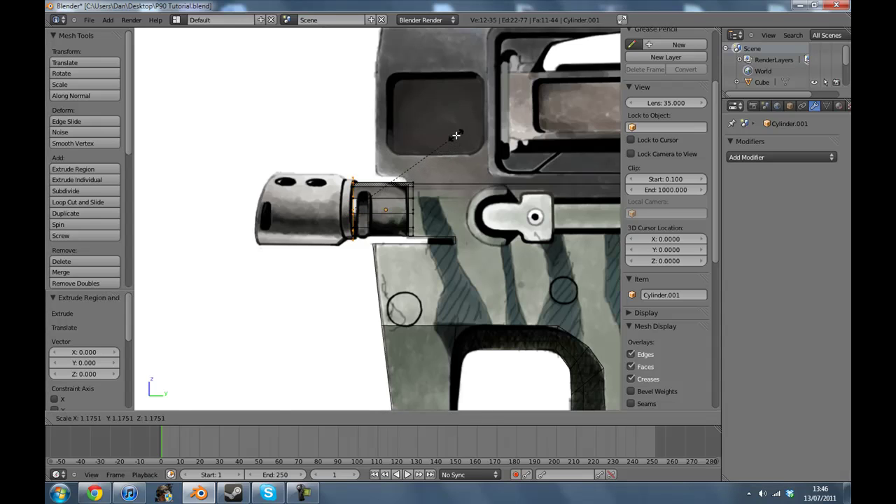
pyautogui.click(456, 139)
pyautogui.press('e')
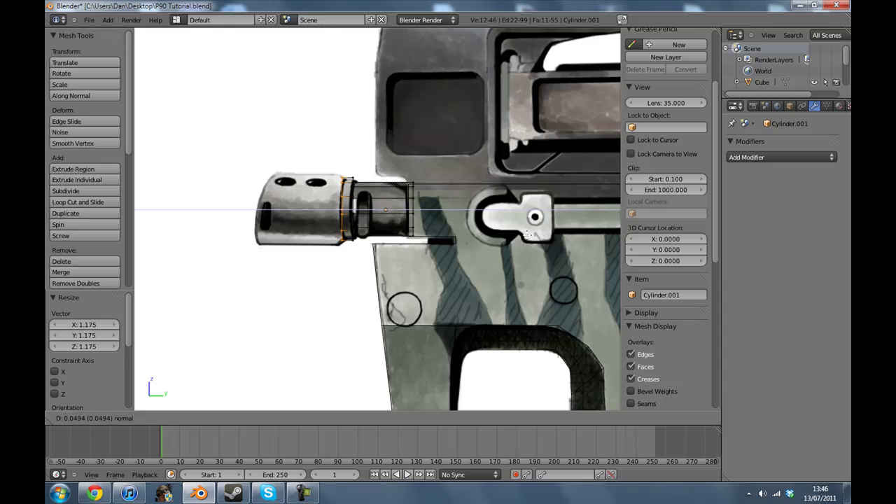
pyautogui.click(529, 236)
# Step: Extrude a flared ring offset -0.025 along Y and scaled by 1.126, and extrude it -0.356 along Y to the muzzle tip
pyautogui.press('e')
pyautogui.rightClick(514, 239)
pyautogui.moveTo(384, 209); pyautogui.dragTo(380, 207)
pyautogui.press('s')
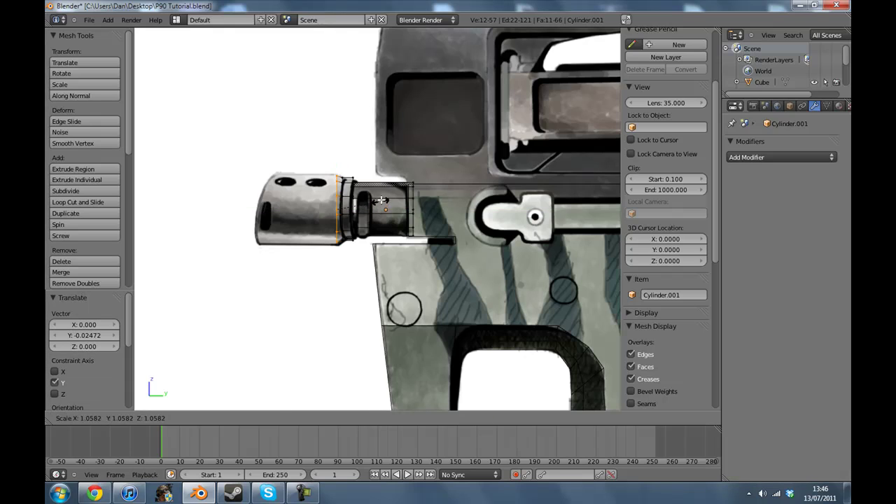
pyautogui.click(382, 197)
pyautogui.press('e')
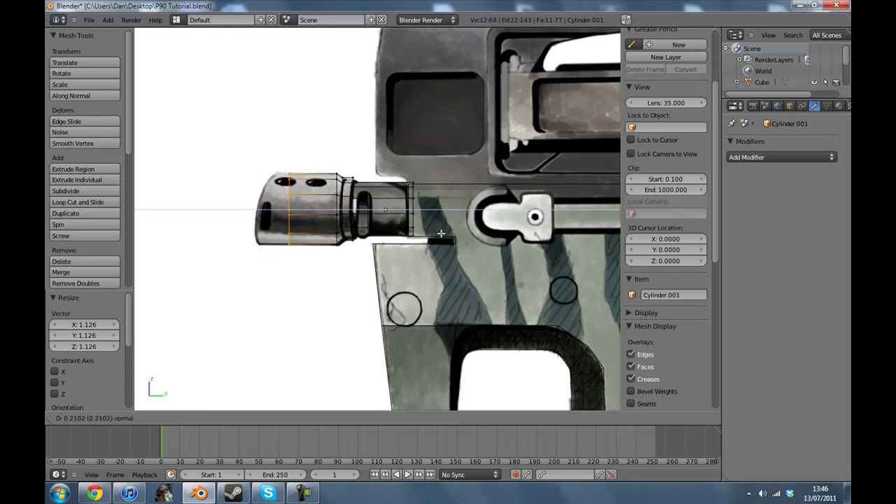
pyautogui.click(413, 236)
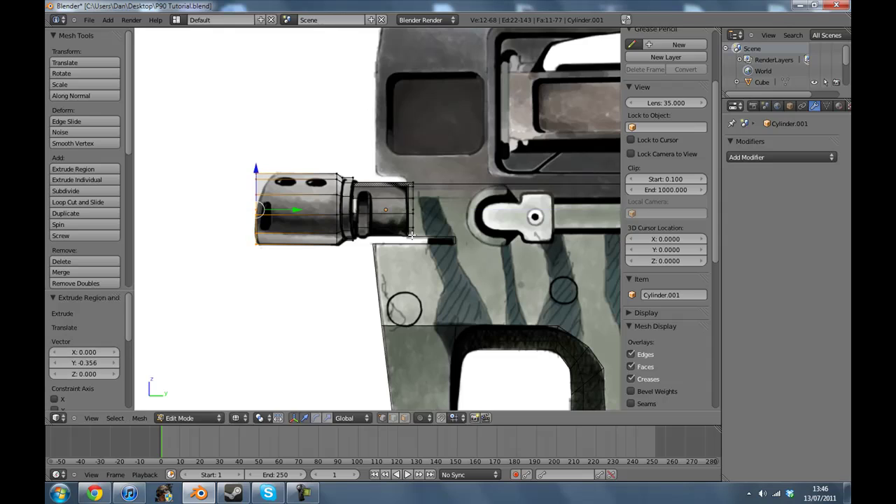
# Step: Rotate the muzzle's end face -18.435° about X and shift it 0.0272 along Y to match the slanted tip
pyautogui.press('r')
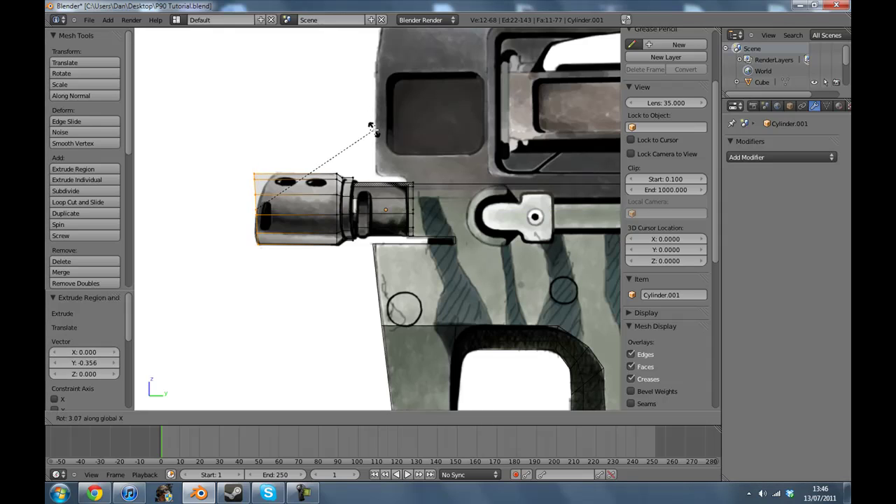
pyautogui.click(403, 160)
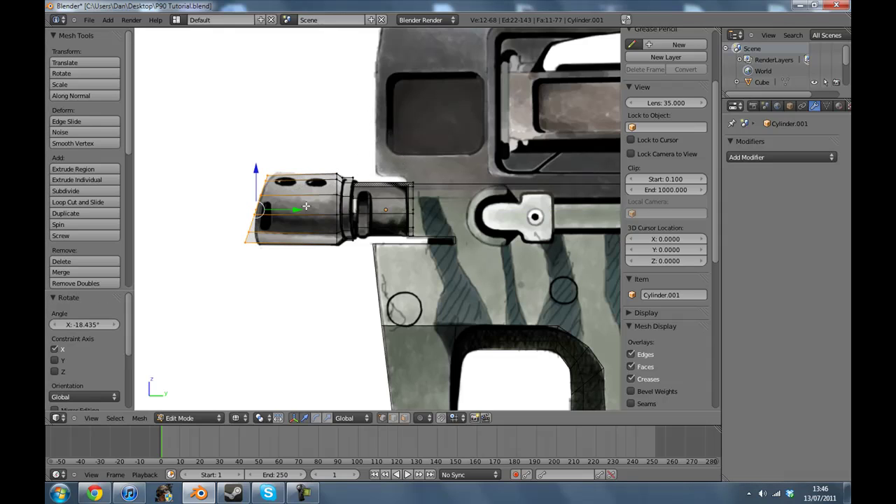
pyautogui.moveTo(295, 210); pyautogui.dragTo(301, 211)
# Step: From the front view, scale the slanted muzzle end face by 1.056 along Z to match the tube's outline
pyautogui.moveTo(248, 212)
pyautogui.mouseDown(button='middle')
pyautogui.moveTo(344, 224)
pyautogui.moveTo(323, 227)
pyautogui.mouseUp(button='middle')
pyautogui.press('z')
pyautogui.scroll(2, 344, 225)
pyautogui.click(91, 418)
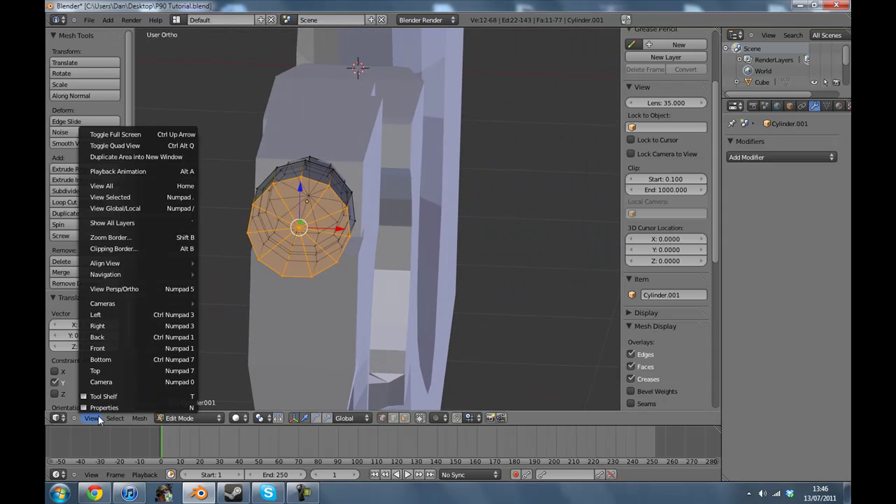
pyautogui.click(104, 348)
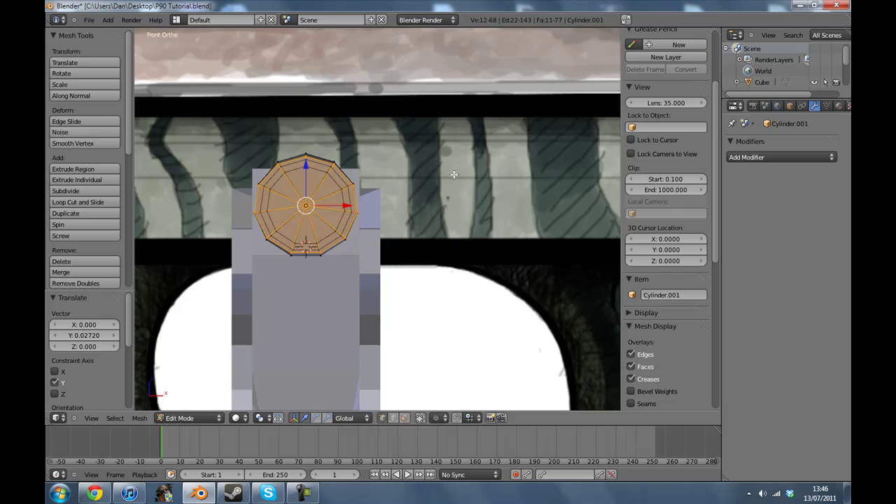
pyautogui.scroll(2, 420, 224)
pyautogui.press('s')
pyautogui.press('z')
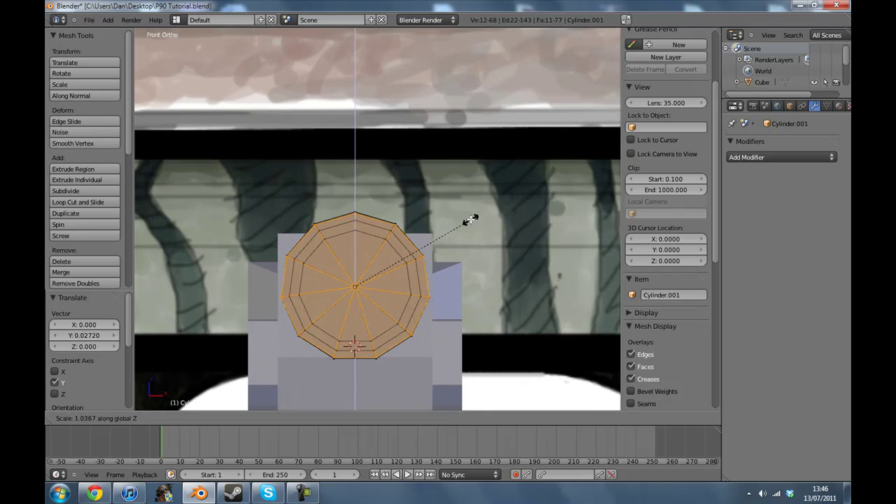
pyautogui.click(471, 218)
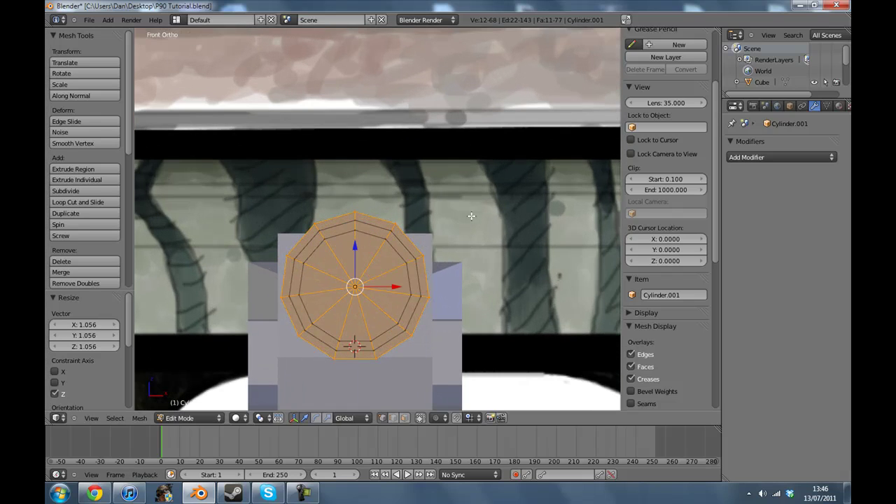
# Step: Extrude the muzzle end face in place and scale it inward to form the rim around the bore
pyautogui.moveTo(460, 240); pyautogui.dragTo(434, 269, button='middle')
pyautogui.press('Tab')
pyautogui.press('Tab')
pyautogui.scroll(3, 493, 280)
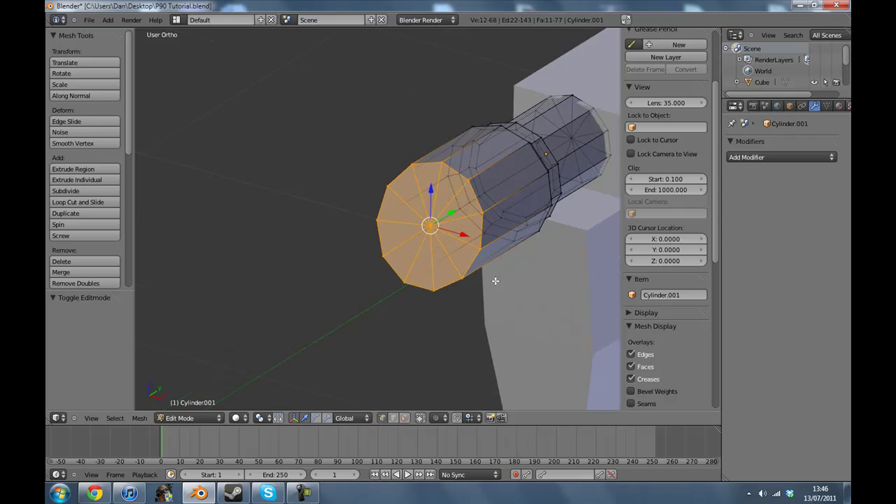
pyautogui.keyDown('shift'); pyautogui.moveTo(480, 239); pyautogui.dragTo(458, 262, button='middle'); pyautogui.keyUp('shift')
pyautogui.press('e')
pyautogui.rightClick(458, 261)
pyautogui.press('s')
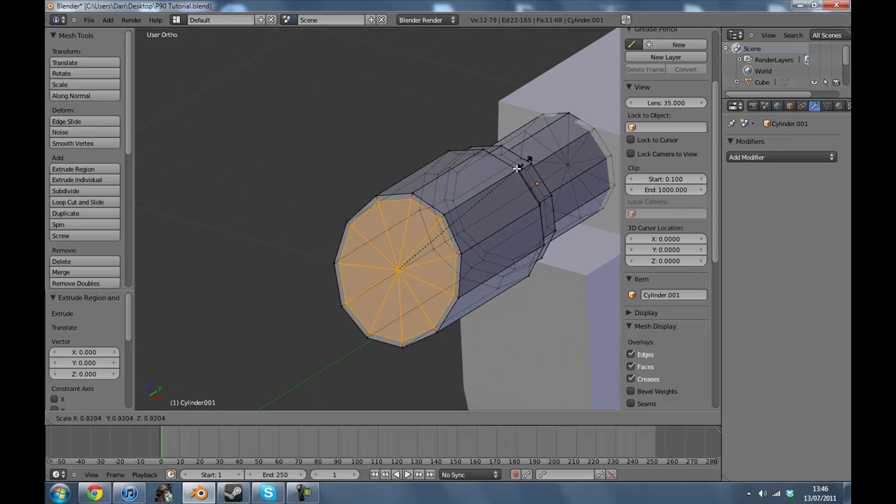
pyautogui.click(473, 199)
# Step: Try to extrude the muzzle's inner end face and push it back along Y into a bore
pyautogui.moveTo(480, 244); pyautogui.dragTo(394, 280, button='middle')
pyautogui.press('e')
pyautogui.rightClick(397, 275)
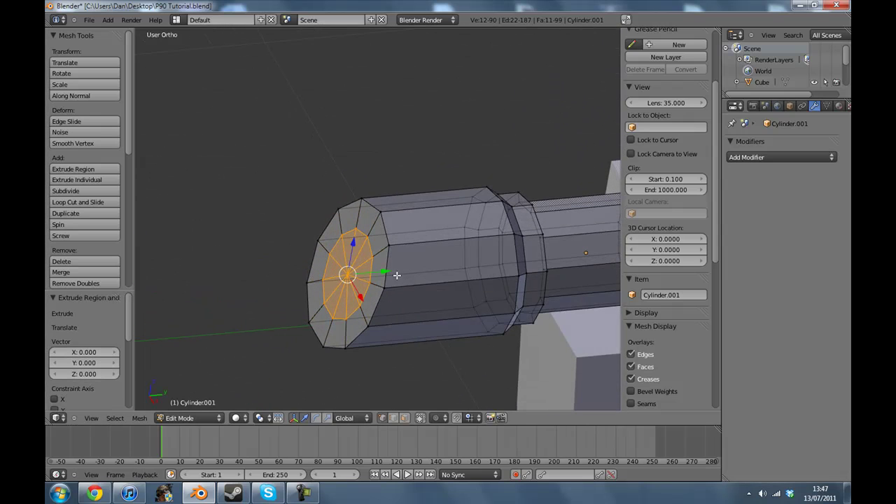
pyautogui.press('g')
pyautogui.press('y')
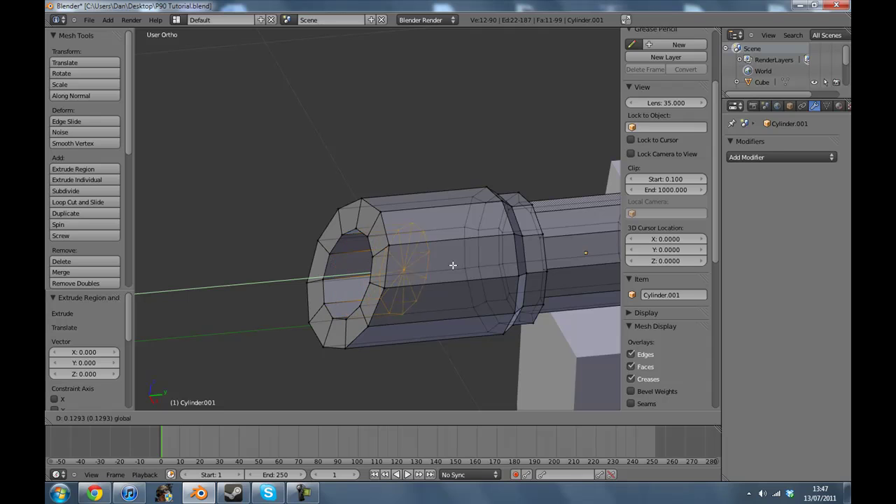
pyautogui.click(620, 259)
pyautogui.press('Tab')
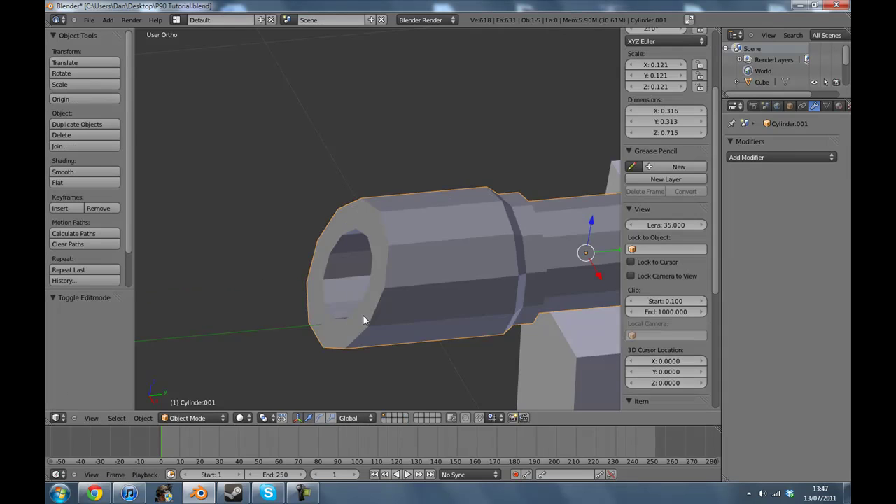
pyautogui.moveTo(372, 315); pyautogui.dragTo(462, 252, button='middle')
pyautogui.press('Tab')
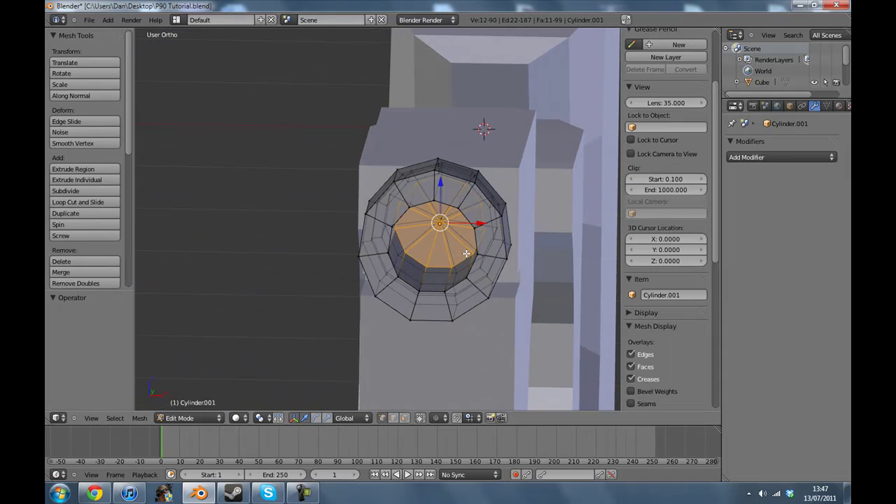
# Step: Shrink the muzzle's inner end face, extrude it in place and push it back along Y to form a narrower bore
pyautogui.press('s')
pyautogui.click(501, 235)
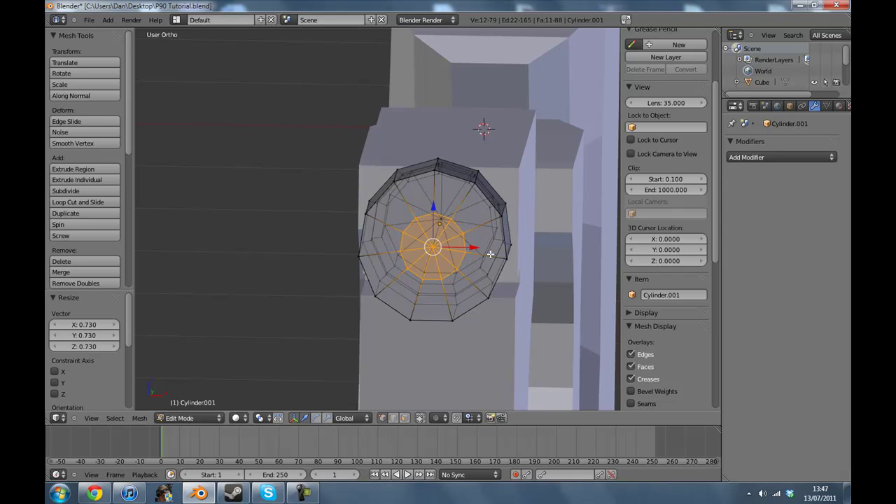
pyautogui.moveTo(501, 235); pyautogui.dragTo(414, 302, button='middle')
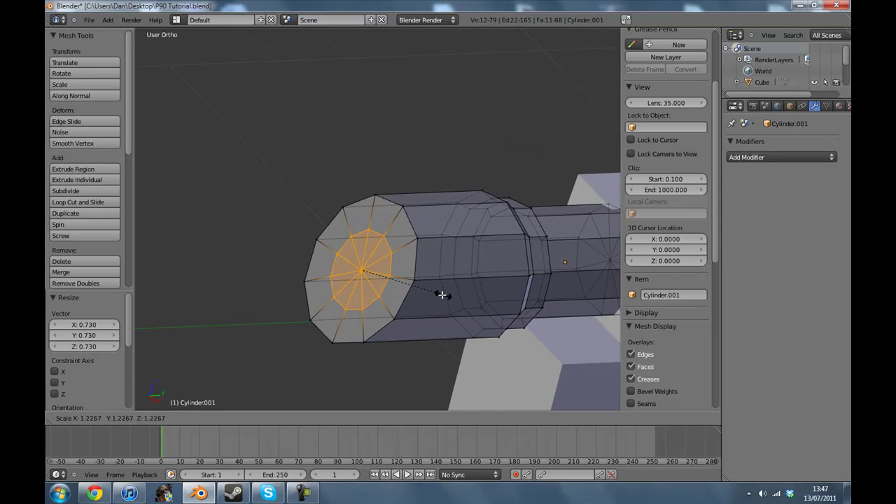
pyautogui.press('e')
pyautogui.click(425, 294)
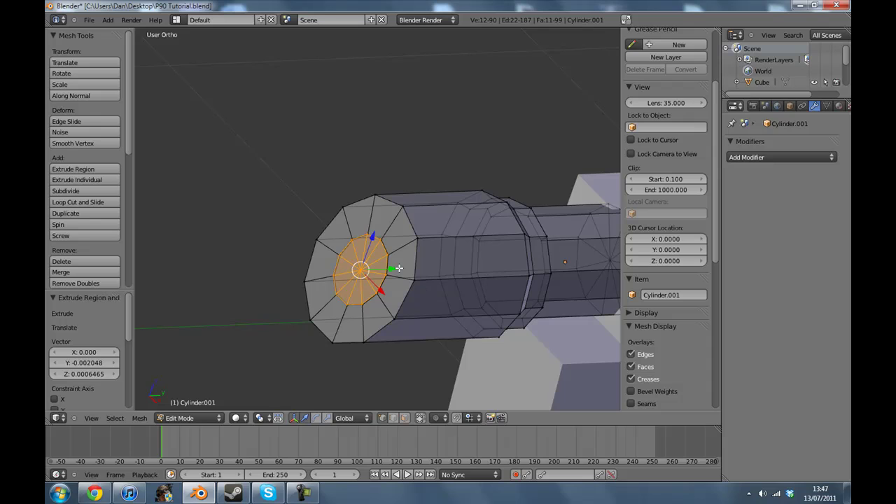
pyautogui.hotkey('ctrl', 'z')
pyautogui.press('e')
pyautogui.click(406, 276)
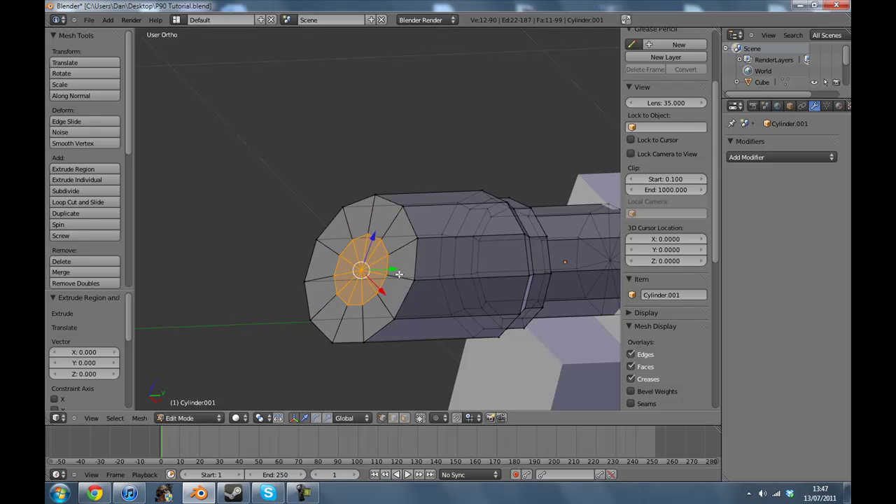
pyautogui.moveTo(397, 271); pyautogui.dragTo(574, 270)
pyautogui.click(574, 269)
pyautogui.press('Tab')
pyautogui.scroll(-5, 430, 236)
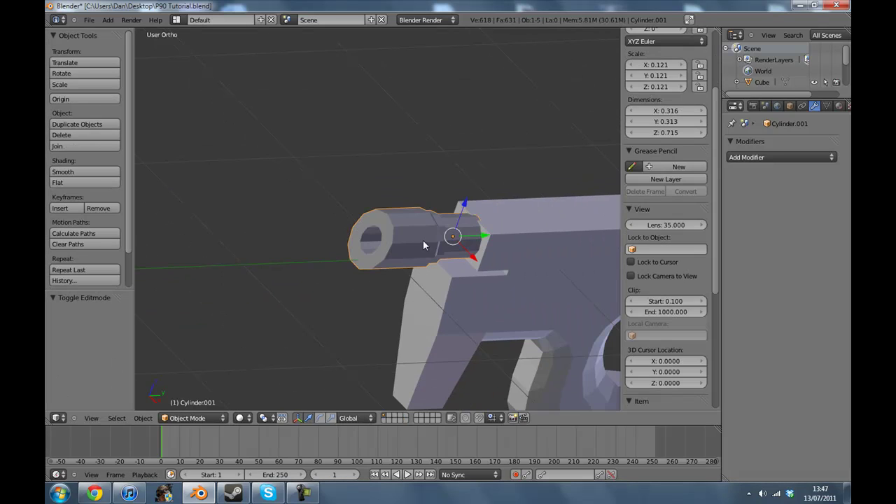
# Step: Deselect everything and examine the gun against the reference in wireframe right view, from the barrel back to the rear stock
pyautogui.scroll(-3, 455, 276)
pyautogui.press('a')
pyautogui.moveTo(419, 268)
pyautogui.mouseDown(button='middle')
pyautogui.moveTo(371, 231)
pyautogui.moveTo(301, 253)
pyautogui.moveTo(206, 252)
pyautogui.moveTo(216, 345)
pyautogui.moveTo(464, 274)
pyautogui.moveTo(410, 266)
pyautogui.mouseUp(button='middle')
pyautogui.scroll(4, 301, 259)
pyautogui.click(97, 418)
pyautogui.click(120, 324)
pyautogui.keyDown('shift'); pyautogui.moveTo(391, 232); pyautogui.dragTo(259, 231, button='middle'); pyautogui.keyUp('shift')
pyautogui.press('z')
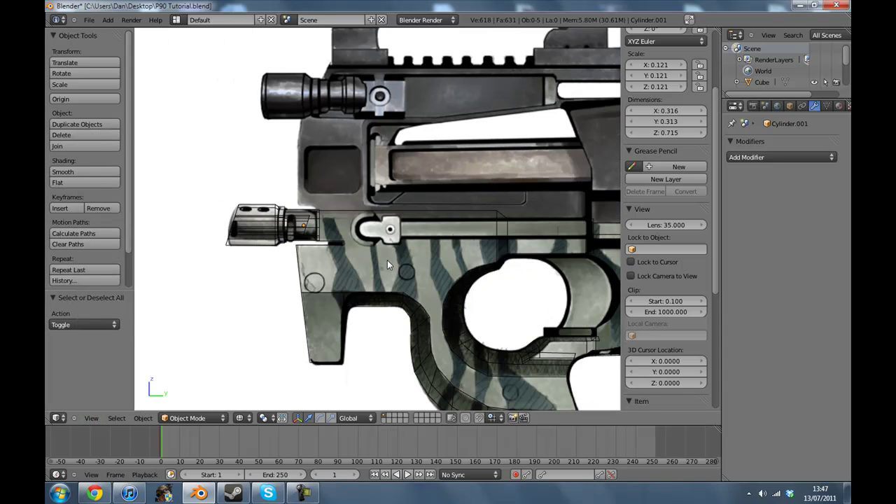
pyautogui.scroll(-4, 387, 261)
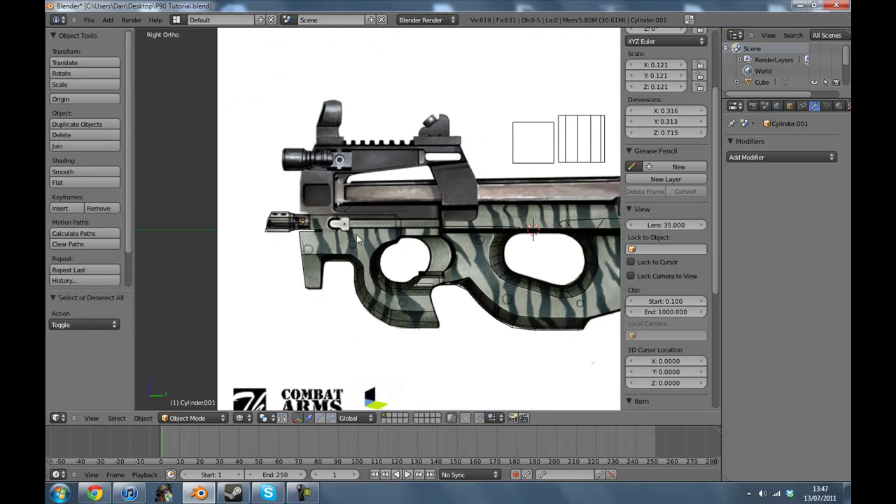
pyautogui.keyDown('shift'); pyautogui.moveTo(339, 237); pyautogui.dragTo(278, 237, button='middle'); pyautogui.keyUp('shift')
pyautogui.press('a')
pyautogui.press('a')
pyautogui.keyDown('shift'); pyautogui.moveTo(485, 251); pyautogui.dragTo(267, 222, button='middle'); pyautogui.keyUp('shift')
pyautogui.scroll(3, 324, 251)
pyautogui.scroll(-2, 204, 118)
pyautogui.keyDown('shift'); pyautogui.moveTo(213, 122); pyautogui.dragTo(222, 181, button='middle'); pyautogui.keyUp('shift')
pyautogui.keyDown('ctrl'); pyautogui.scroll(5, 533, 191); pyautogui.keyUp('ctrl')
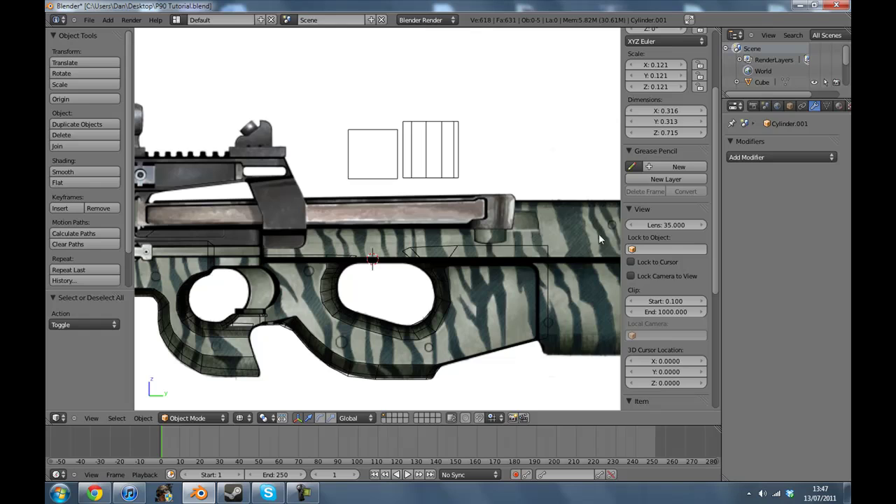
pyautogui.keyDown('shift'); pyautogui.moveTo(577, 220); pyautogui.dragTo(567, 216, button='middle'); pyautogui.keyUp('shift')
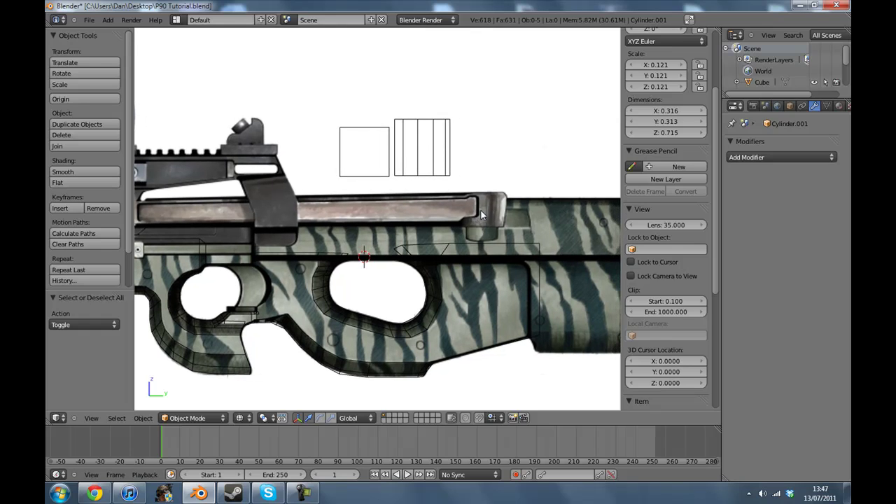
pyautogui.keyDown('shift'); pyautogui.moveTo(482, 219); pyautogui.dragTo(394, 219, button='middle'); pyautogui.keyUp('shift')
# Step: Duplicate the spare cube above the gun and place the copy over the lower rear stock in the reference
pyautogui.rightClick(305, 172)
pyautogui.keyDown('ctrl'); pyautogui.scroll(-3, 355, 238); pyautogui.keyUp('ctrl')
pyautogui.hotkey('shift', 'd')
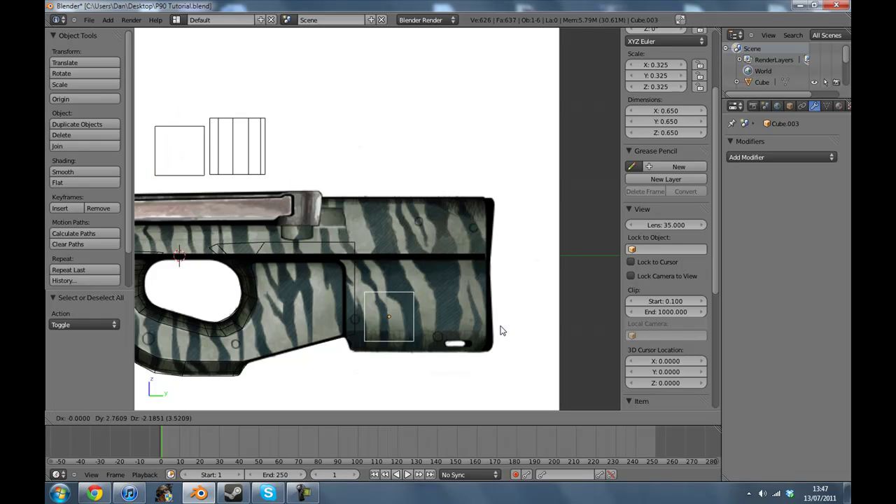
pyautogui.click(470, 319)
# Step: Stretch the copied cube's rear face along Y to the back end of the stock in the reference
pyautogui.press('Tab')
pyautogui.scroll(2, 454, 317)
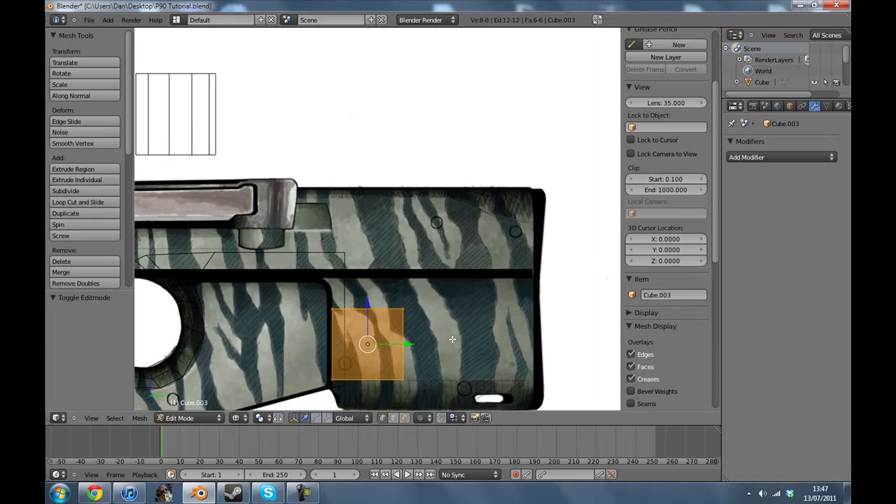
pyautogui.keyDown('shift'); pyautogui.moveTo(453, 338); pyautogui.dragTo(409, 219, button='middle'); pyautogui.keyUp('shift')
pyautogui.press('a')
pyautogui.press('b')
pyautogui.moveTo(349, 178); pyautogui.dragTo(409, 281)
pyautogui.rightClick(413, 246)
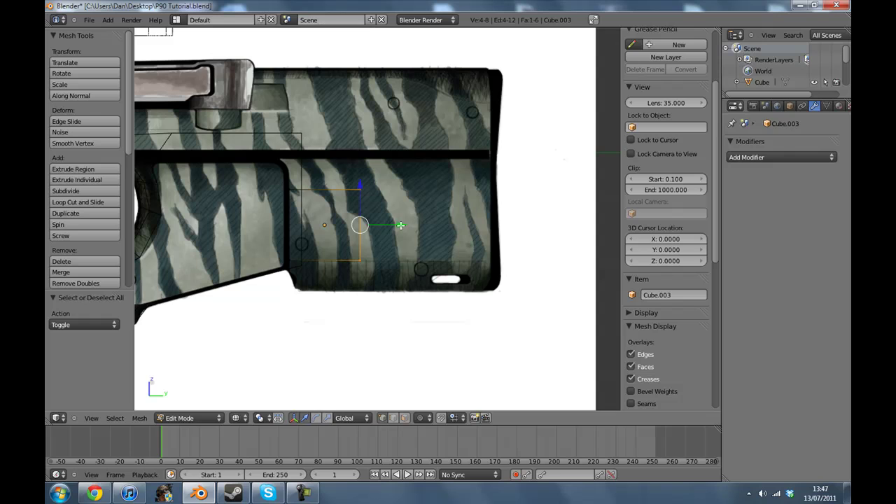
pyautogui.moveTo(401, 225); pyautogui.dragTo(533, 242)
pyautogui.click(533, 243)
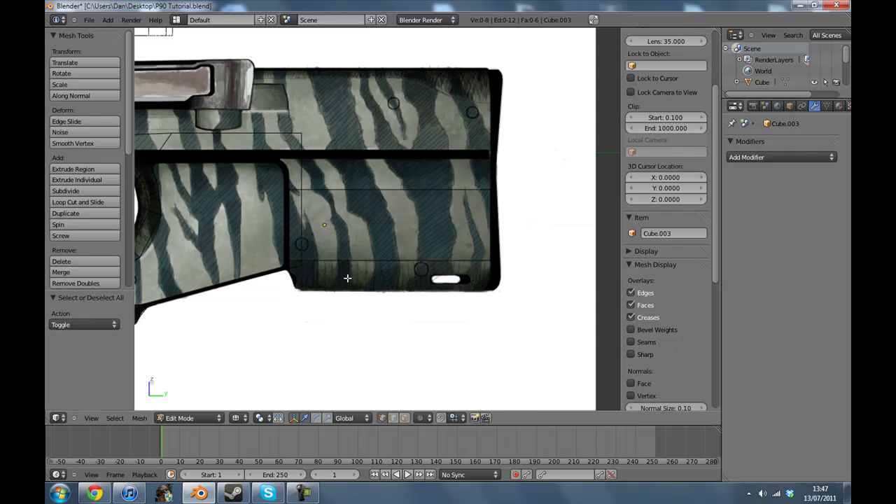
# Step: Extrude the block's bottom face -0.118 along Z and narrow it along X to taper the underside
pyautogui.press('e')
pyautogui.click(511, 287)
pyautogui.moveTo(339, 212); pyautogui.dragTo(546, 244, button='middle')
pyautogui.press('z')
pyautogui.press('s')
pyautogui.press('x')
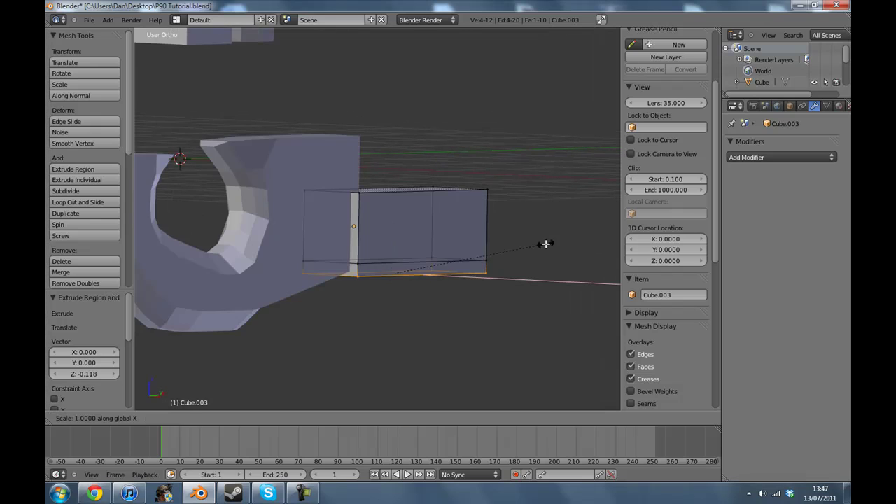
pyautogui.click(510, 252)
# Step: Scale the whole stock block narrower along X, to an object X scale of 0.308
pyautogui.click(93, 421)
pyautogui.scroll(3, 424, 266)
pyautogui.press('Tab')
pyautogui.moveTo(424, 266); pyautogui.dragTo(538, 260, button='middle')
pyautogui.press('s')
pyautogui.press('x')
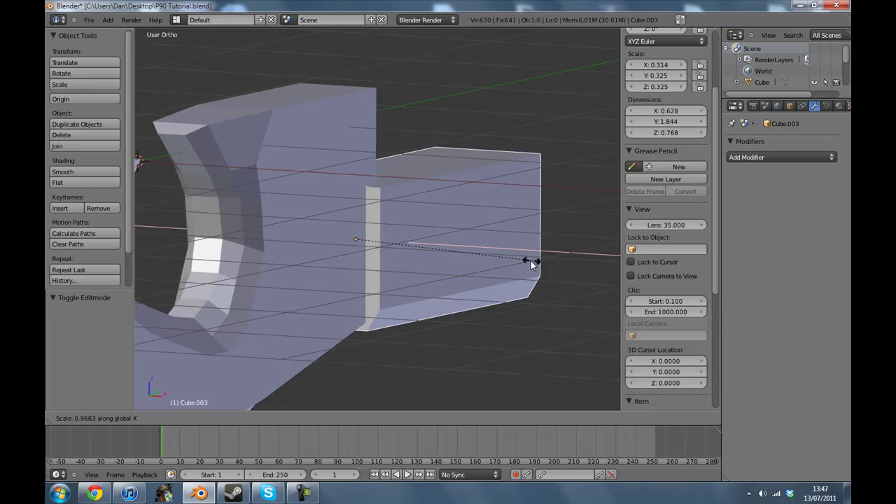
pyautogui.click(525, 262)
# Step: Extrude the block's bottom face another -0.0801 along Z and scale it by 0.692 along X
pyautogui.click(88, 419)
pyautogui.click(110, 325)
pyautogui.press('Tab')
pyautogui.press('z')
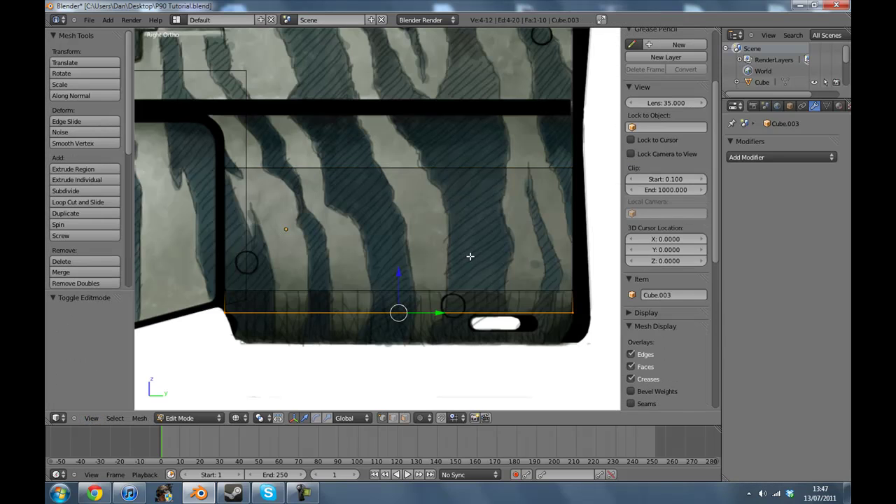
pyautogui.press('e')
pyautogui.click(470, 272)
pyautogui.moveTo(390, 252); pyautogui.dragTo(536, 269, button='middle')
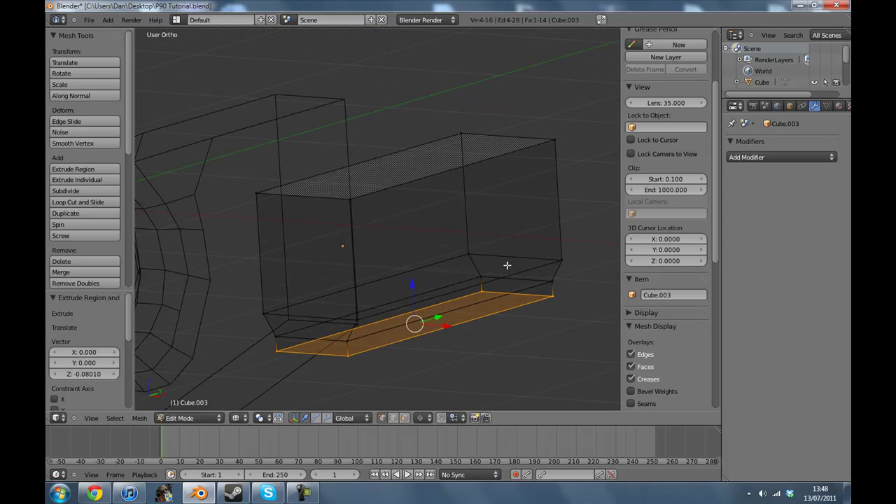
pyautogui.press('s')
pyautogui.press('x')
pyautogui.click(520, 282)
# Step: Extrude the bottom face once more down to the reference's lower edge and narrow it along X
pyautogui.click(88, 418)
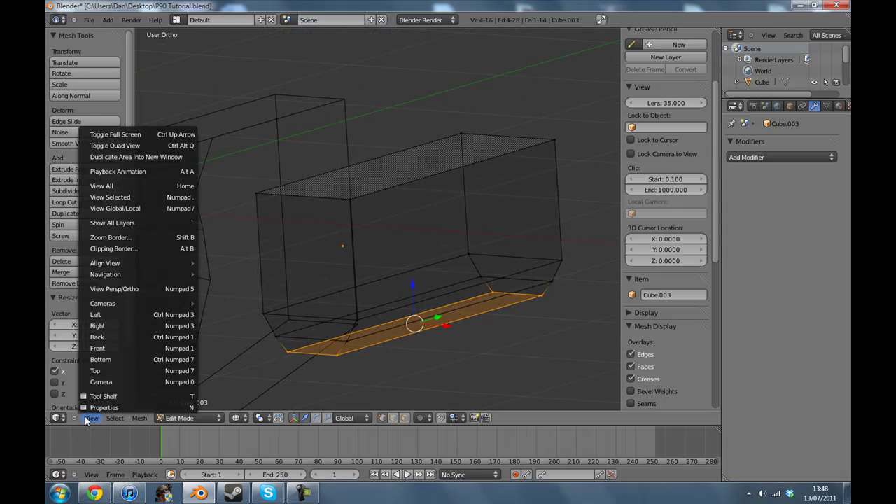
pyautogui.click(107, 326)
pyautogui.press('e')
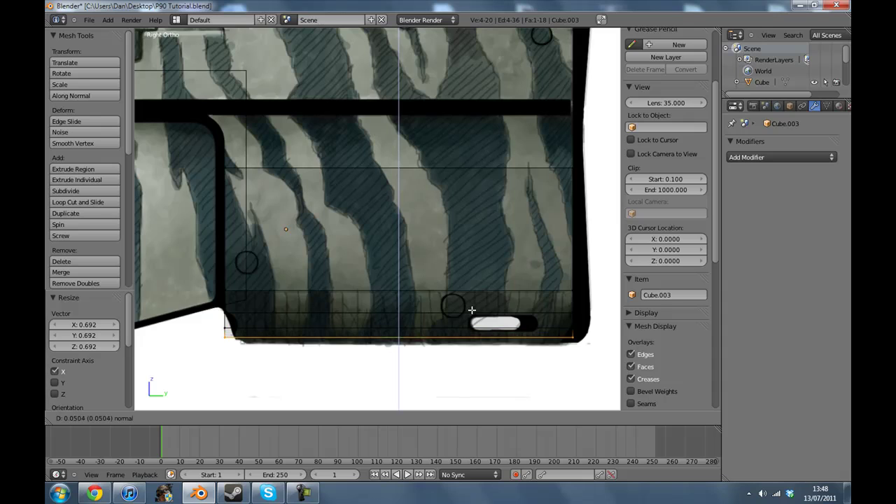
pyautogui.click(473, 317)
pyautogui.moveTo(472, 316); pyautogui.dragTo(561, 260, button='middle')
pyautogui.press('s')
pyautogui.press('x')
pyautogui.click(479, 329)
pyautogui.press('Tab')
pyautogui.press('z')
pyautogui.moveTo(389, 335)
pyautogui.mouseDown(button='middle')
pyautogui.moveTo(521, 214)
pyautogui.moveTo(465, 177)
pyautogui.moveTo(330, 182)
pyautogui.moveTo(412, 223)
pyautogui.moveTo(324, 206)
pyautogui.moveTo(454, 234)
pyautogui.moveTo(486, 185)
pyautogui.moveTo(499, 246)
pyautogui.moveTo(371, 270)
pyautogui.mouseUp(button='middle')
pyautogui.scroll(-2, 324, 206)
# Step: Adjust the block's lower rear corner vertices along Y to follow the rounded corner in the reference
pyautogui.click(84, 418)
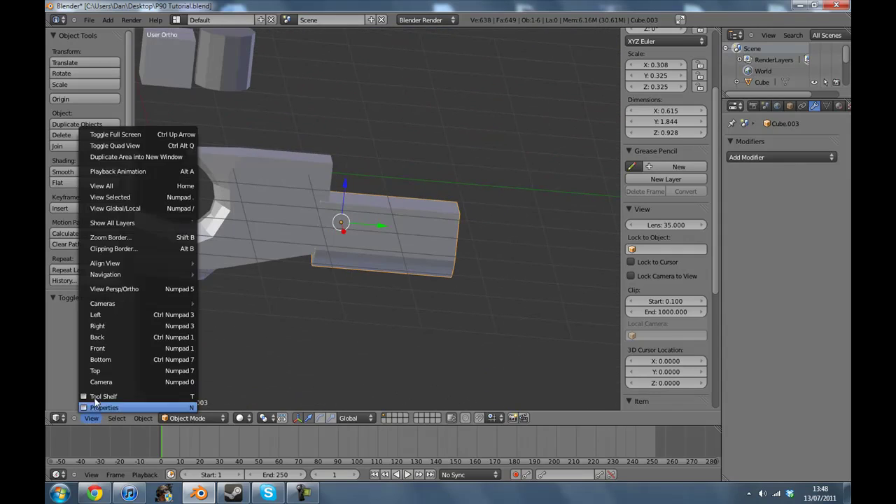
pyautogui.click(105, 326)
pyautogui.keyDown('ctrl'); pyautogui.scroll(1, 478, 293); pyautogui.keyUp('ctrl')
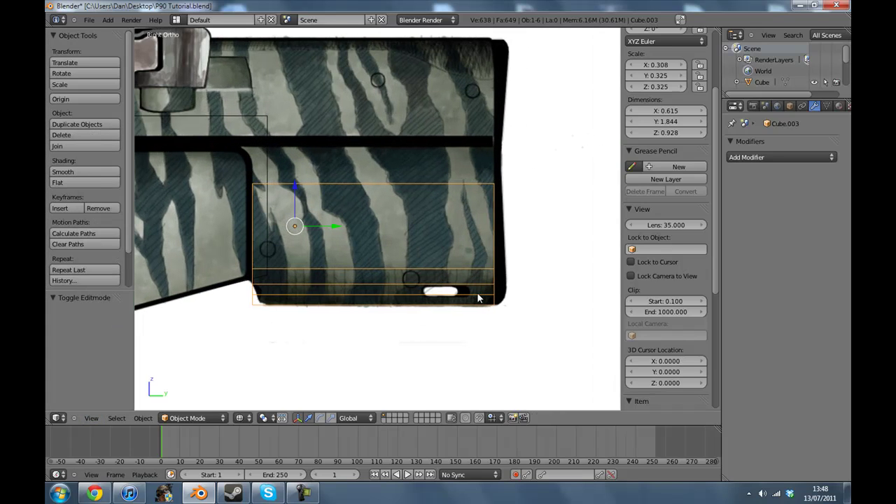
pyautogui.press('Tab')
pyautogui.scroll(2, 479, 297)
pyautogui.press('a')
pyautogui.press('c')
pyautogui.click(547, 333)
pyautogui.click(547, 347)
pyautogui.rightClick(548, 348)
pyautogui.moveTo(574, 335); pyautogui.dragTo(572, 343)
pyautogui.press('a')
pyautogui.press('c')
pyautogui.click(544, 346)
pyautogui.rightClick(544, 346)
# Step: Shift the block's lower front corner vertices inward along Y to match the slanted corner in the reference
pyautogui.rightClick(206, 349)
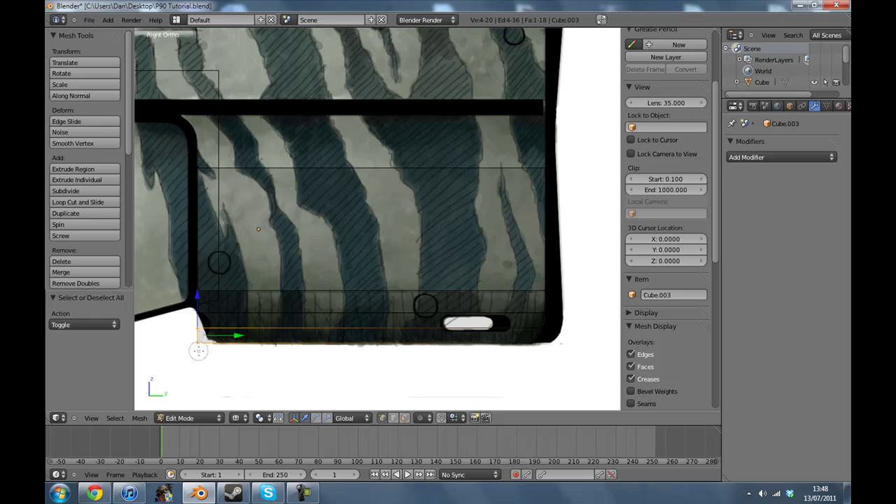
pyautogui.moveTo(234, 336); pyautogui.dragTo(247, 343)
pyautogui.rightClick(204, 344)
pyautogui.press('Tab')
pyautogui.scroll(-3, 246, 342)
pyautogui.keyDown('shift'); pyautogui.moveTo(370, 225); pyautogui.dragTo(404, 271, button='middle'); pyautogui.keyUp('shift')
pyautogui.scroll(2, 404, 271)
pyautogui.scroll(2, 405, 272)
# Step: Select the block's top vertices and raise them 0.210 along Z toward the dark seam line
pyautogui.press('Tab')
pyautogui.scroll(-4, 352, 264)
pyautogui.press('a')
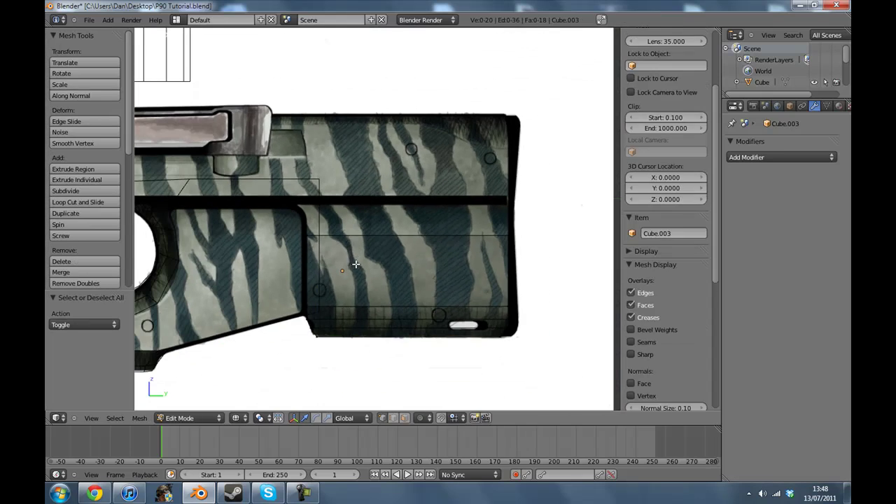
pyautogui.press('a')
pyautogui.press('a')
pyautogui.press('c')
pyautogui.scroll(-8, 313, 239)
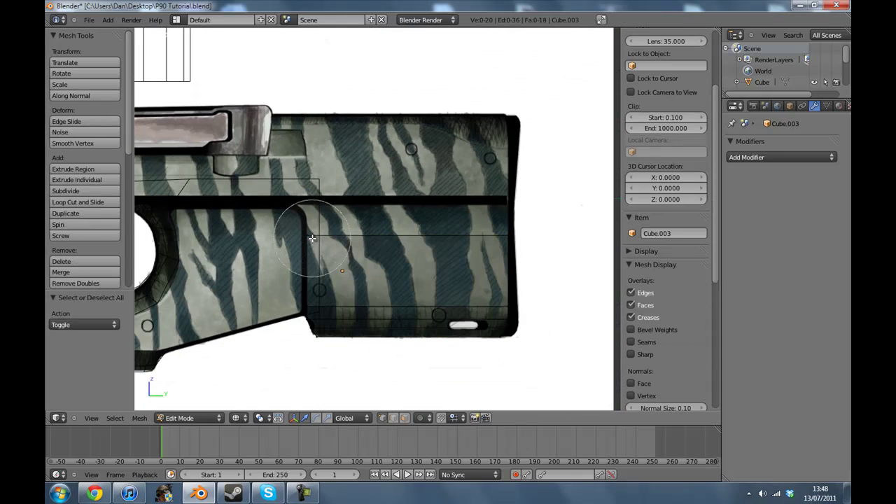
pyautogui.click(312, 238)
pyautogui.click(479, 236)
pyautogui.rightClick(524, 239)
pyautogui.moveTo(404, 195); pyautogui.dragTo(413, 172)
# Step: Extrude the block's top face upward past the dark seam line and pull its upper front edge forward along Y
pyautogui.press('e')
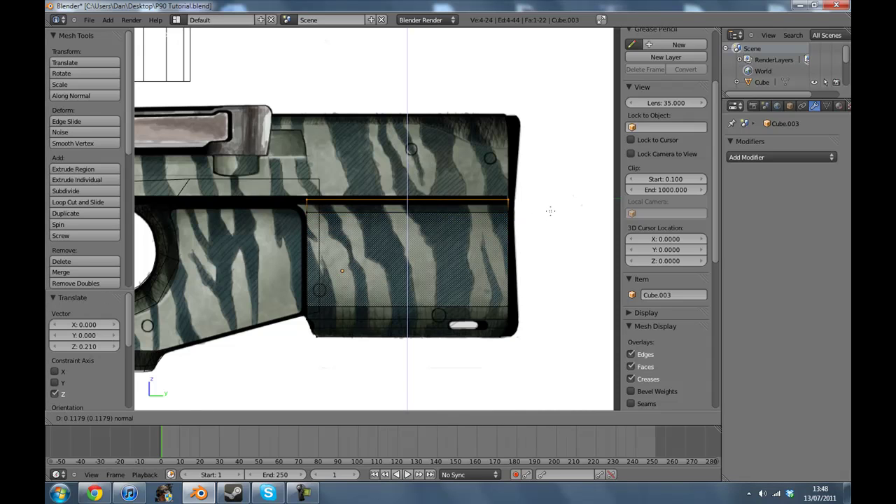
pyautogui.click(550, 205)
pyautogui.press('a')
pyautogui.press('b')
pyautogui.moveTo(271, 181); pyautogui.dragTo(324, 200)
# Step: Raise the extruded top face and extend its front edge along Y, making the block about 2.075 long and 1.394 high
pyautogui.press('a')
pyautogui.press('b')
pyautogui.moveTo(264, 172); pyautogui.dragTo(598, 203)
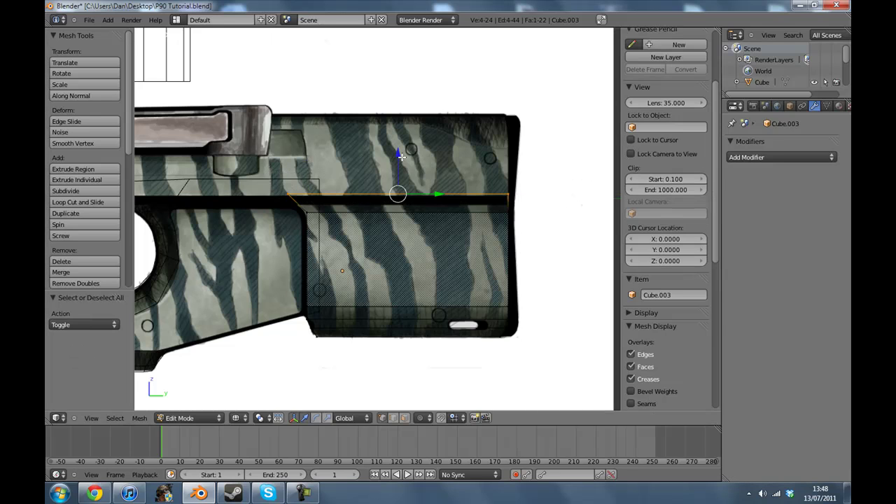
pyautogui.press('a')
pyautogui.press('b')
pyautogui.moveTo(269, 172); pyautogui.dragTo(302, 199)
pyautogui.press('g')
pyautogui.press('y')
pyautogui.click(320, 183)
# Step: Inspect the rear stock block in wireframe and solid shading, and compare the whole gun with the reference in right view
pyautogui.press('Tab')
pyautogui.scroll(-5, 322, 194)
pyautogui.press('z')
pyautogui.scroll(3, 289, 194)
pyautogui.press('z')
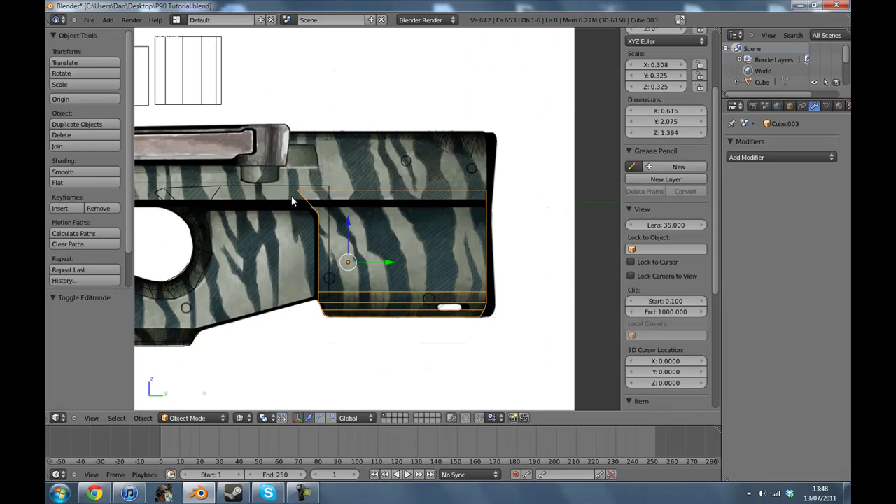
pyautogui.moveTo(291, 195)
pyautogui.mouseDown(button='middle')
pyautogui.moveTo(396, 216)
pyautogui.moveTo(359, 226)
pyautogui.moveTo(447, 238)
pyautogui.moveTo(322, 245)
pyautogui.moveTo(321, 275)
pyautogui.moveTo(302, 291)
pyautogui.mouseUp(button='middle')
pyautogui.press('z')
pyautogui.press('a')
pyautogui.click(89, 418)
pyautogui.click(105, 322)
pyautogui.scroll(2, 409, 242)
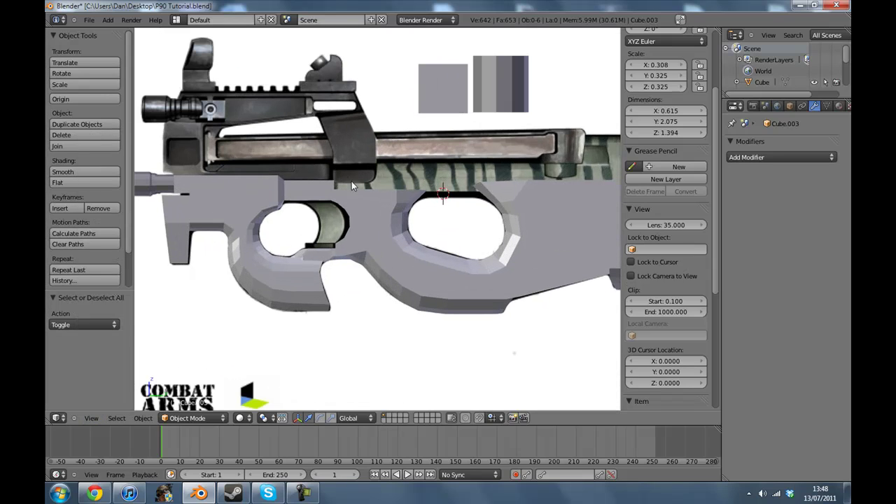
# Step: Switch to Chrome and view the P90 side-view artwork and the fnp90.jpg render for reference
pyautogui.click(96, 494)
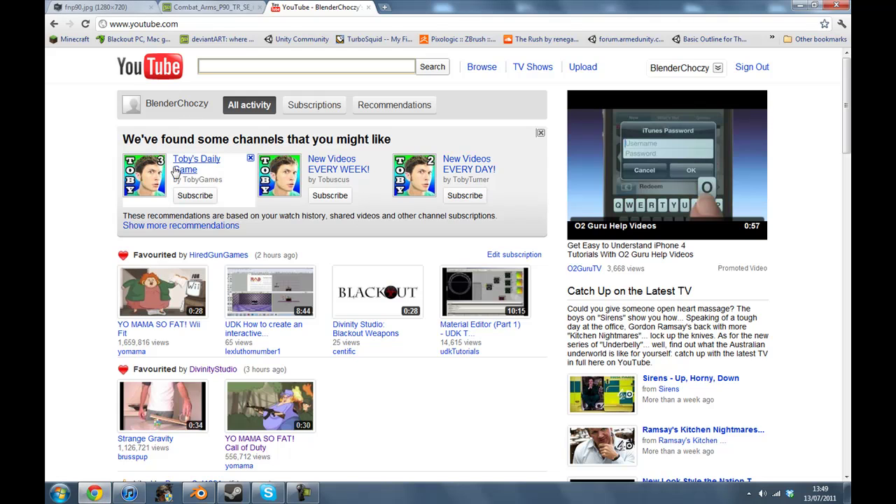
pyautogui.click(226, 6)
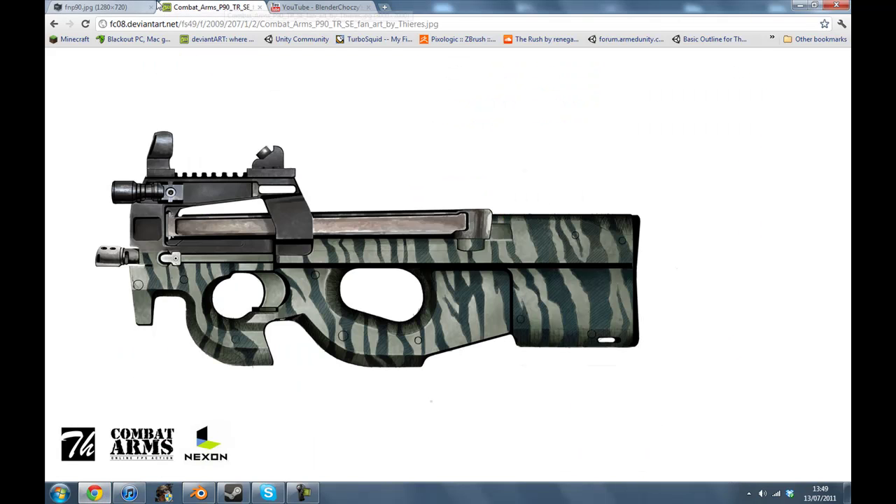
pyautogui.click(128, 6)
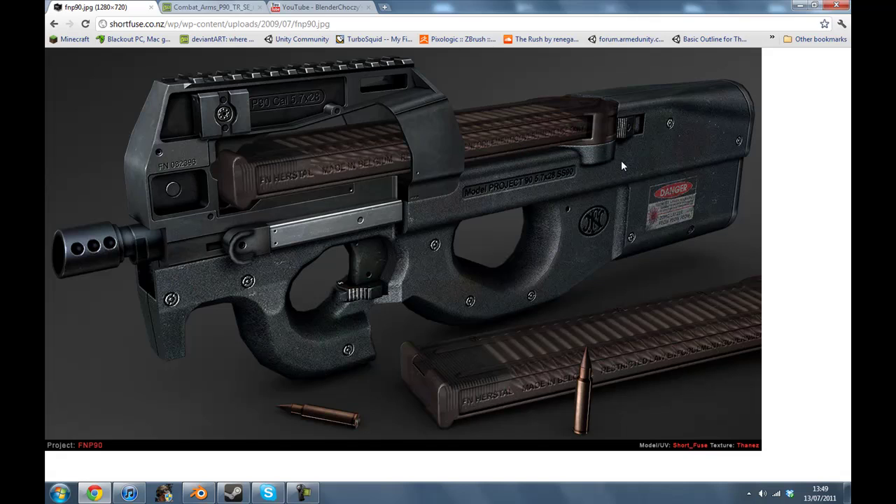
# Step: Compare the rear stock in Blender's right view with the fnp90.jpg render in Chrome
pyautogui.click(199, 494)
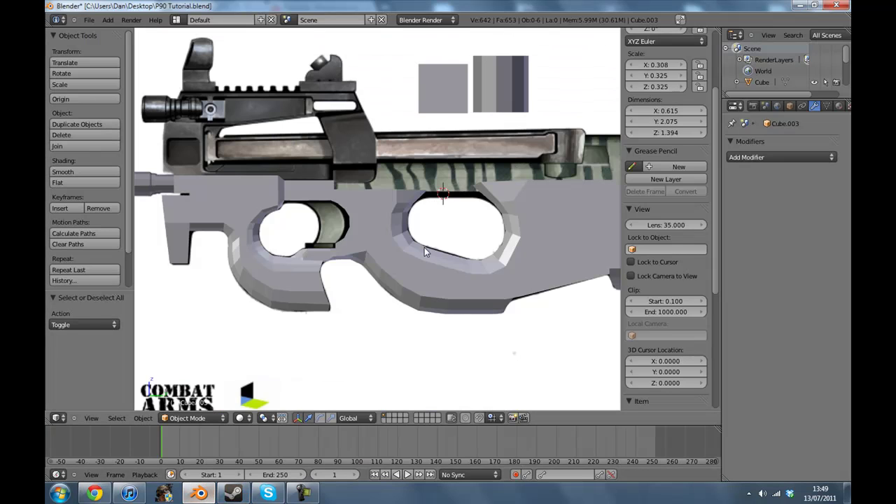
pyautogui.scroll(4, 431, 224)
pyautogui.keyDown('shift'); pyautogui.moveTo(493, 182); pyautogui.dragTo(385, 195, button='middle'); pyautogui.keyUp('shift')
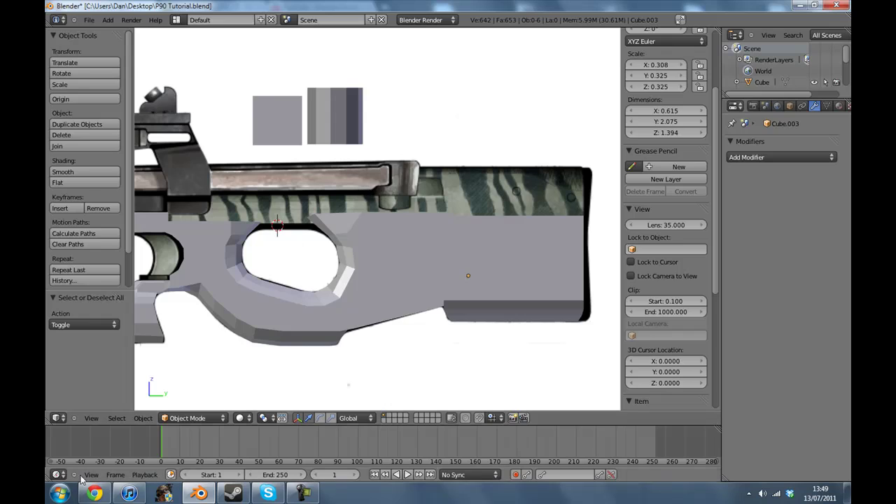
pyautogui.click(95, 493)
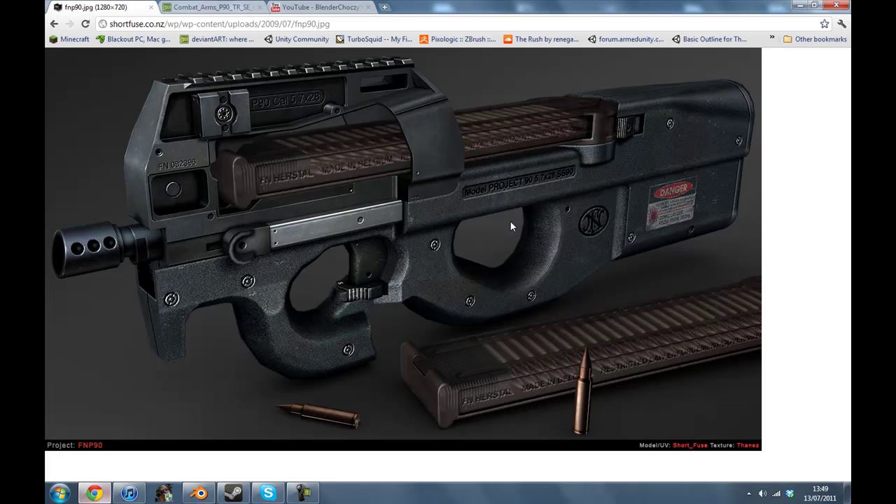
pyautogui.click(94, 493)
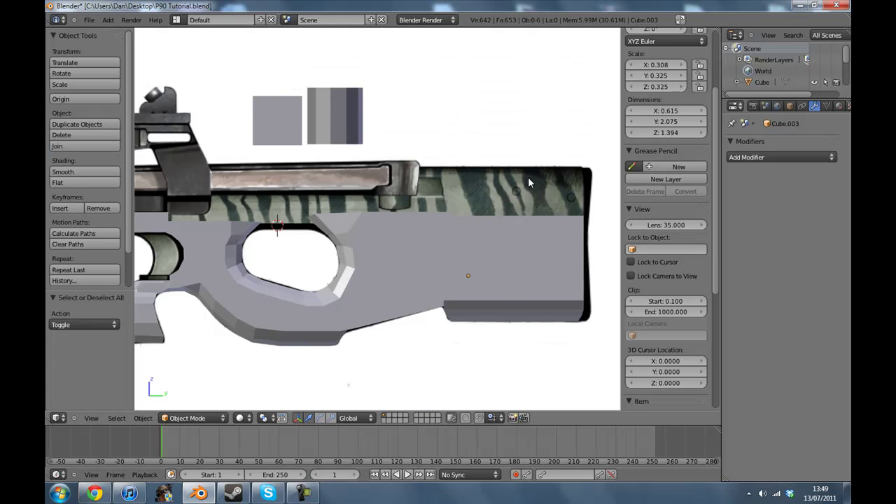
pyautogui.click(94, 493)
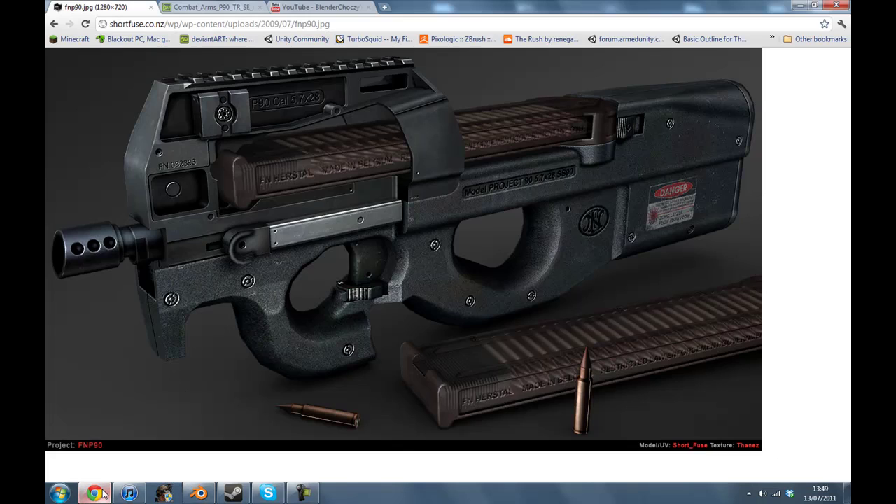
pyautogui.click(98, 494)
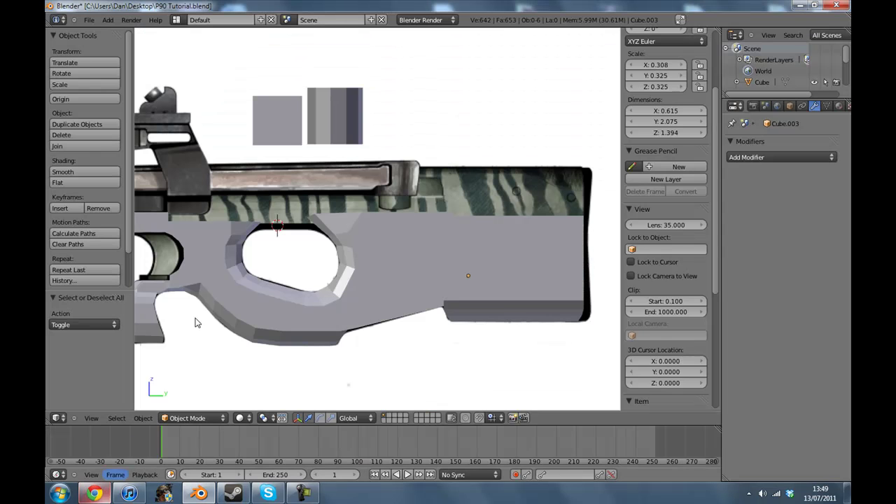
# Step: Duplicate the plain spare cube, scale the copy to about 0.19, and place it beneath the black sight mount above the trigger opening
pyautogui.rightClick(290, 128)
pyautogui.keyDown('shift'); pyautogui.moveTo(286, 143); pyautogui.dragTo(439, 144, button='middle'); pyautogui.keyUp('shift')
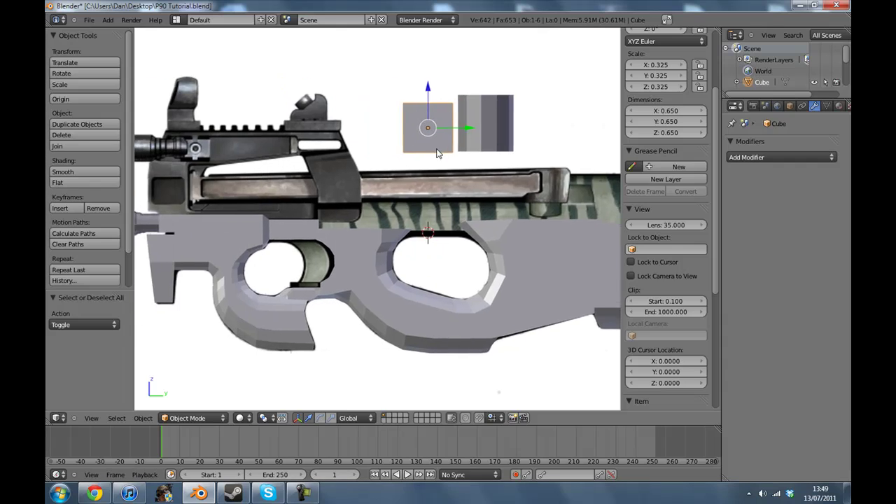
pyautogui.scroll(4, 448, 143)
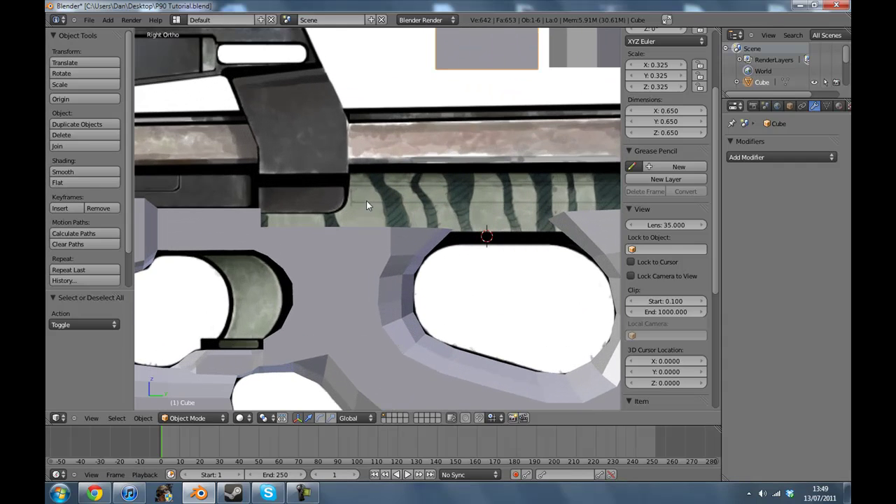
pyautogui.click(95, 494)
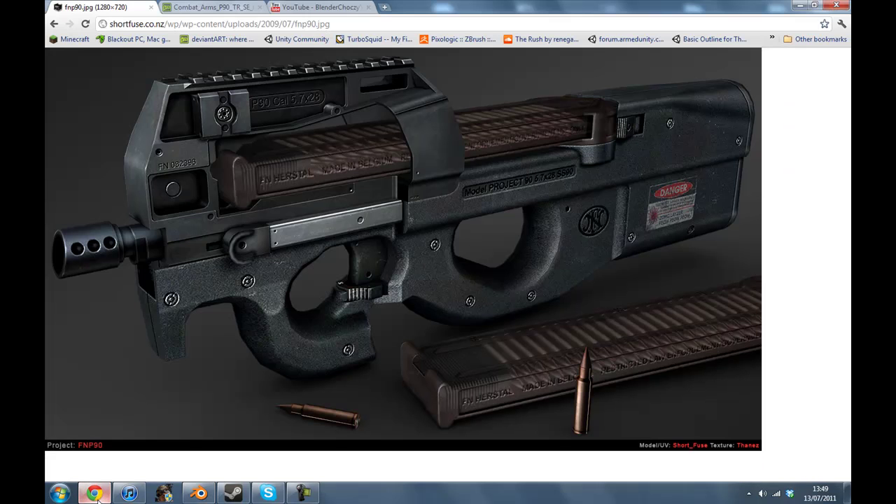
pyautogui.click(96, 493)
pyautogui.hotkey('shift', 'd')
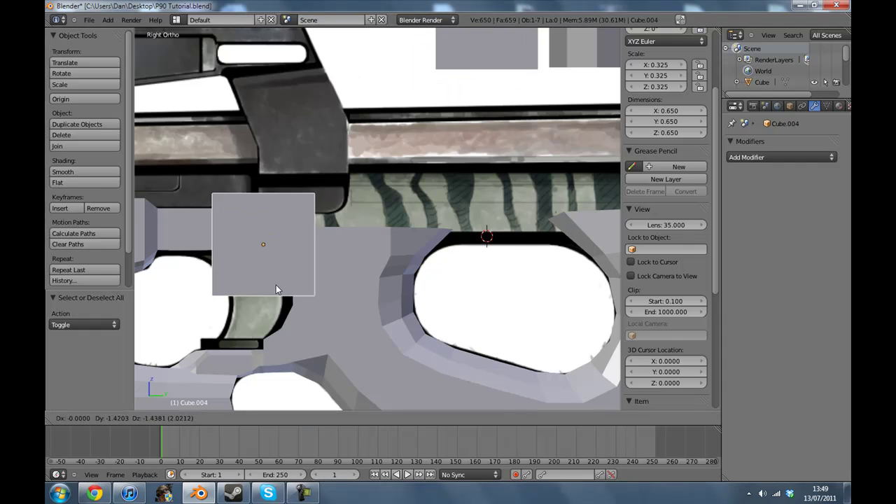
pyautogui.click(303, 263)
pyautogui.press('s')
pyautogui.click(350, 186)
pyautogui.press('g')
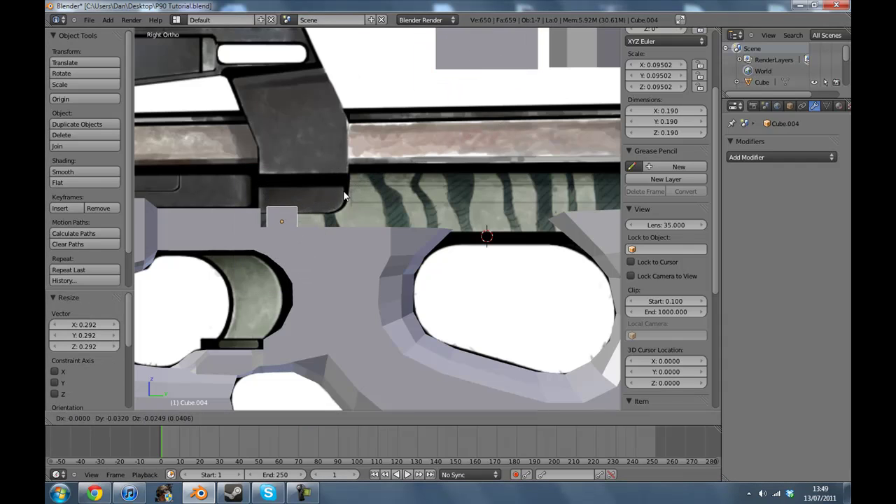
pyautogui.click(331, 191)
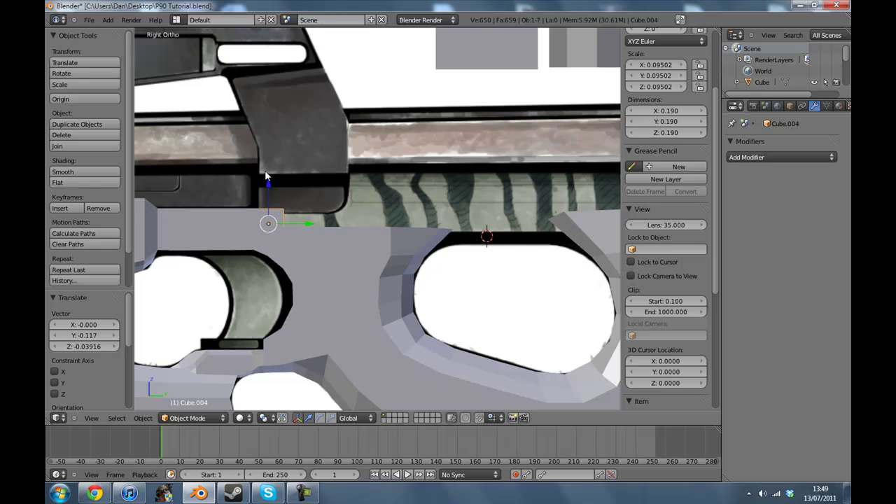
pyautogui.moveTo(269, 178)
pyautogui.mouseDown()
pyautogui.moveTo(271, 167)
pyautogui.moveTo(312, 208)
pyautogui.mouseUp()
# Step: Shift one row of the small block's vertices vertically, making the block about 0.115 high
pyautogui.press('z')
pyautogui.press('Tab')
pyautogui.press('b')
pyautogui.moveTo(272, 161); pyautogui.dragTo(271, 174)
pyautogui.press('Tab')
pyautogui.press('z')
# Step: Scale the small block along X by about 3.045, making it about 0.579 wide across the gun body
pyautogui.moveTo(273, 175); pyautogui.dragTo(311, 205, button='middle')
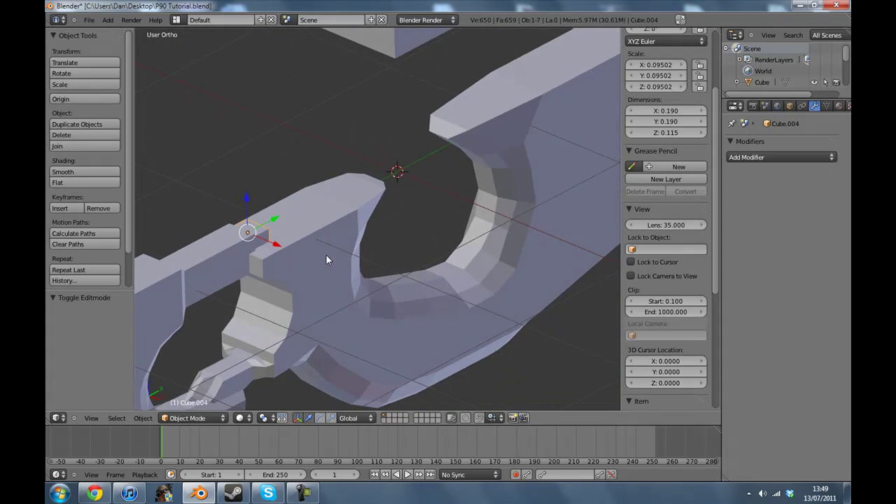
pyautogui.moveTo(329, 272); pyautogui.dragTo(330, 276, button='middle')
pyautogui.press('s')
pyautogui.press('x')
pyautogui.click(495, 339)
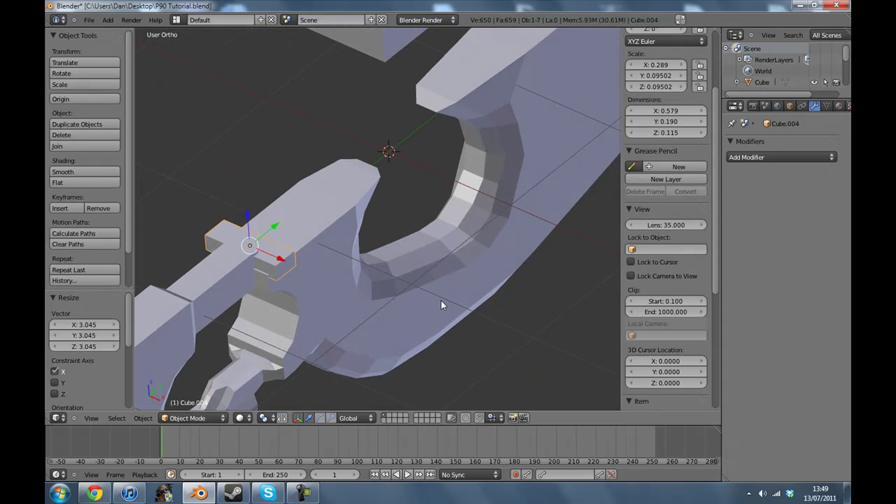
# Step: In right view, extrude the small block's rear face back to the rear edge of the black sight mount
pyautogui.moveTo(411, 294); pyautogui.dragTo(329, 244, button='middle')
pyautogui.click(92, 419)
pyautogui.click(115, 326)
pyautogui.press('Tab')
pyautogui.press('b')
pyautogui.moveTo(297, 200); pyautogui.dragTo(376, 235)
pyautogui.press('e')
pyautogui.click(390, 236)
# Step: Raise the upper rear edge of the small block so the new segment's top slopes upward behind the sight mount
pyautogui.press('a')
pyautogui.press('b')
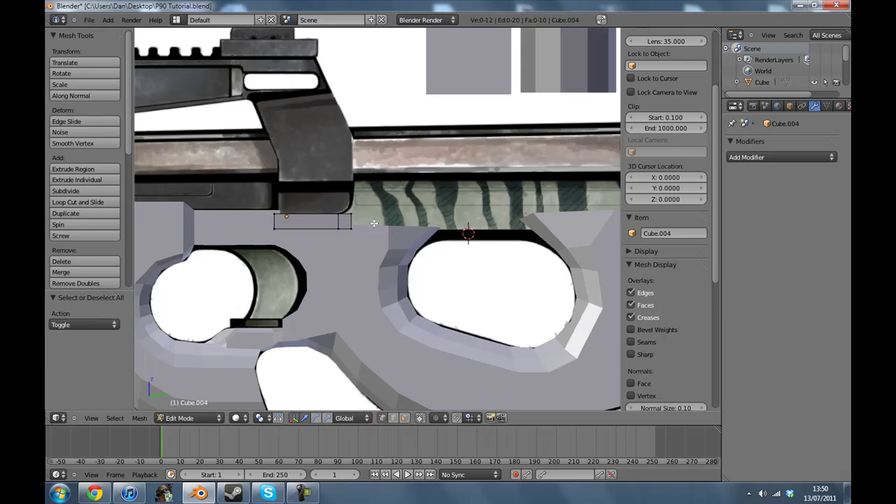
pyautogui.moveTo(360, 220); pyautogui.dragTo(355, 181)
pyautogui.press('a')
pyautogui.keyDown('shift'); pyautogui.moveTo(445, 226); pyautogui.dragTo(395, 224, button='middle'); pyautogui.keyUp('shift')
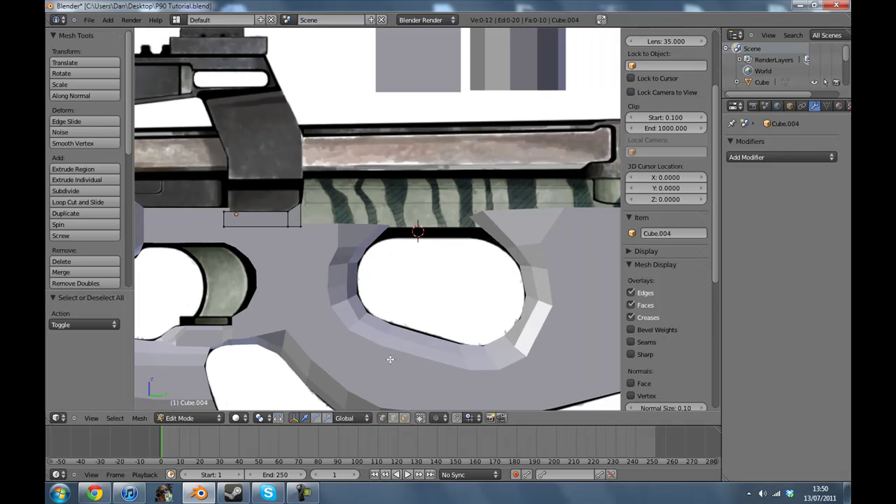
# Step: Extrude the small block's rear face about 3.137 along Y, above the rear grip opening toward the stock
pyautogui.click(319, 498)
pyautogui.click(316, 498)
pyautogui.press('b')
pyautogui.moveTo(296, 199); pyautogui.dragTo(315, 238)
pyautogui.keyDown('shift'); pyautogui.moveTo(396, 249); pyautogui.dragTo(346, 224, button='middle'); pyautogui.keyUp('shift')
pyautogui.scroll(-1, 347, 223)
pyautogui.scroll(-5, 345, 222)
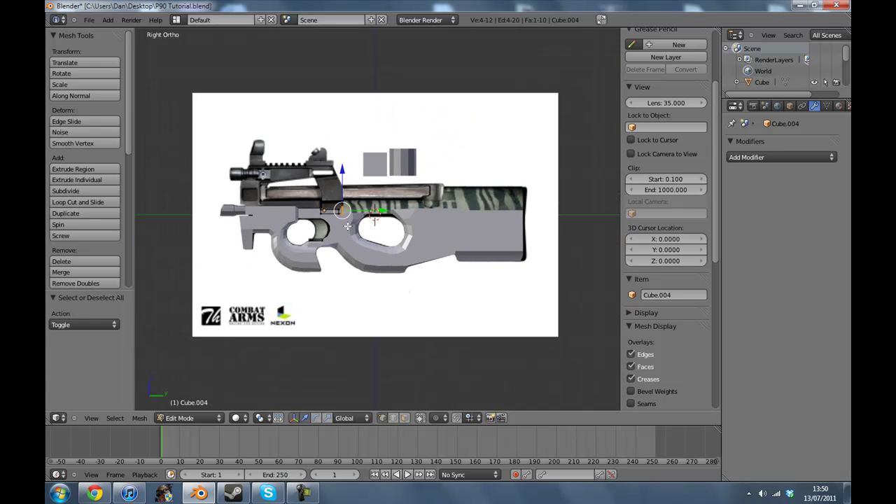
pyautogui.scroll(6, 421, 239)
pyautogui.scroll(-3, 385, 229)
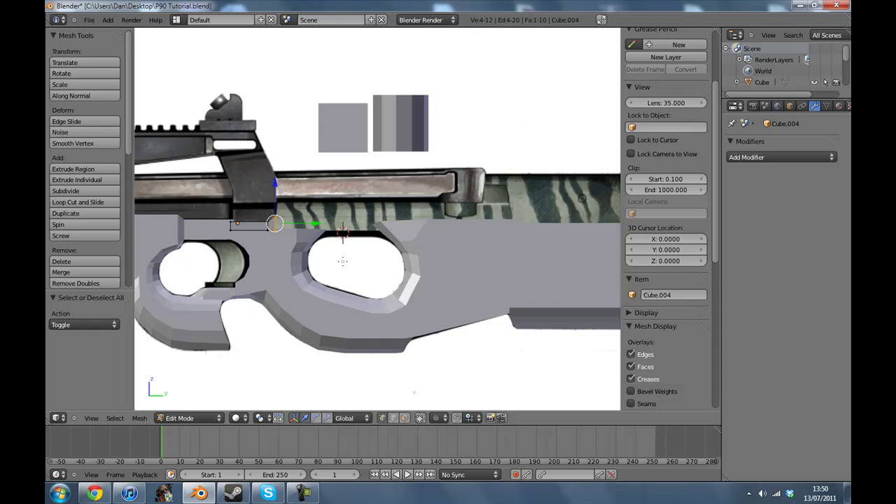
pyautogui.press('e')
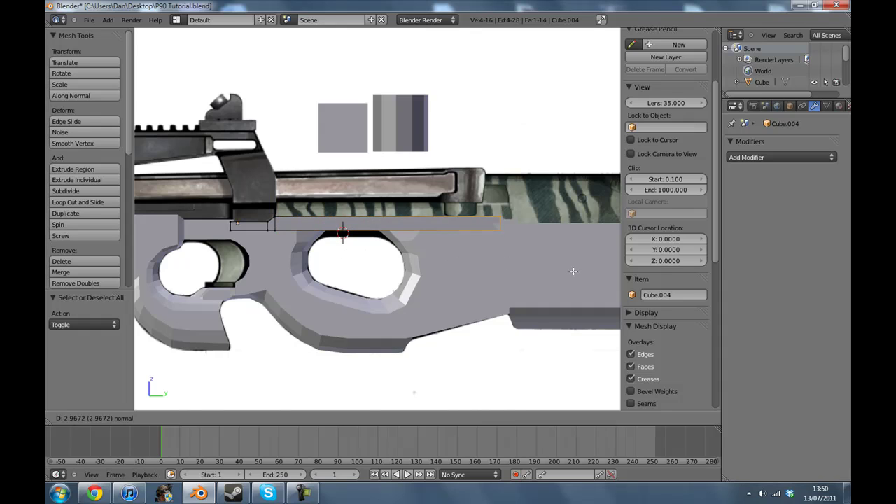
pyautogui.click(573, 271)
# Step: Move the extruded end face along Y to the rear end of the stock, using the reference in wireframe
pyautogui.hotkey('alt', 'z')
pyautogui.keyDown('shift'); pyautogui.moveTo(572, 271); pyautogui.dragTo(327, 259, button='middle'); pyautogui.keyUp('shift')
pyautogui.press('g')
pyautogui.press('y')
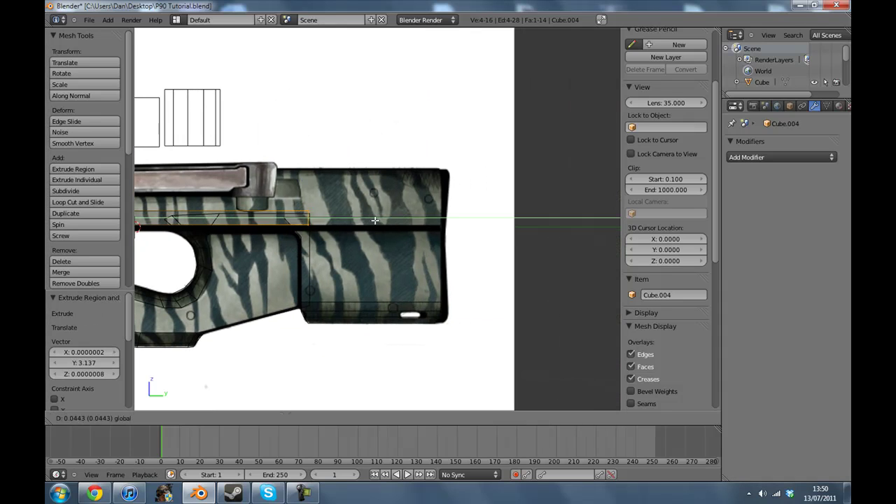
pyautogui.click(479, 243)
# Step: Select all lower vertices of the long rail and extrude them downward into the dark seam, making the rail about 0.271 high
pyautogui.press('a')
pyautogui.press('c')
pyautogui.click(439, 224)
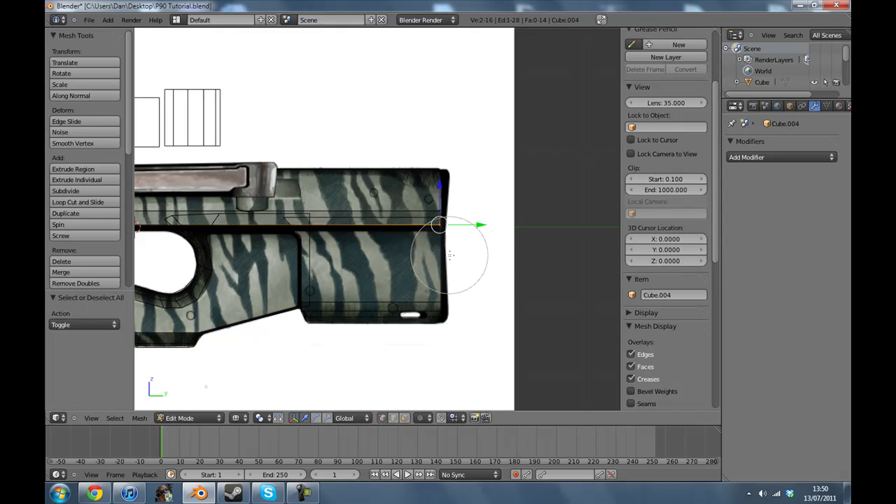
pyautogui.rightClick(314, 257)
pyautogui.keyDown('shift'); pyautogui.moveTo(362, 262); pyautogui.dragTo(655, 259, button='middle'); pyautogui.keyUp('shift')
pyautogui.scroll(2, 320, 238)
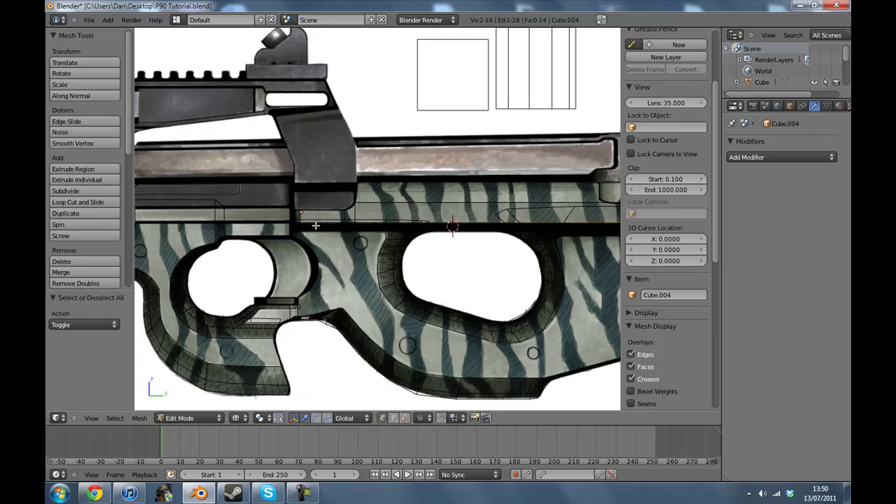
pyautogui.press('c')
pyautogui.moveTo(458, 245); pyautogui.dragTo(292, 253)
pyautogui.press('Escape')
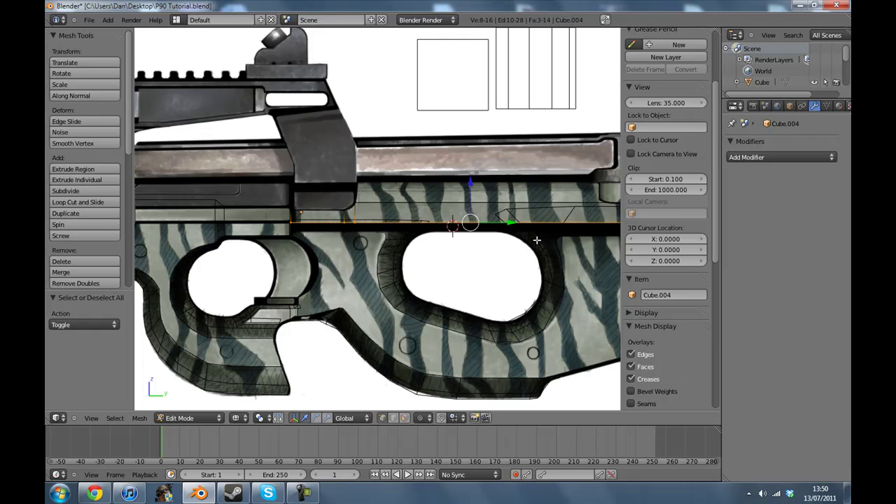
pyautogui.press('e')
pyautogui.click(537, 250)
pyautogui.press('z')
pyautogui.moveTo(535, 249)
pyautogui.mouseDown(button='middle')
pyautogui.moveTo(428, 224)
pyautogui.moveTo(363, 228)
pyautogui.mouseUp(button='middle')
pyautogui.press('Tab')
# Step: Narrow the rear stock block slightly along X, and refine its width with a second X scale of 1.020
pyautogui.scroll(2, 458, 228)
pyautogui.moveTo(522, 231); pyautogui.dragTo(469, 236, button='middle')
pyautogui.moveTo(348, 322); pyautogui.dragTo(387, 296, button='middle')
pyautogui.rightClick(387, 295)
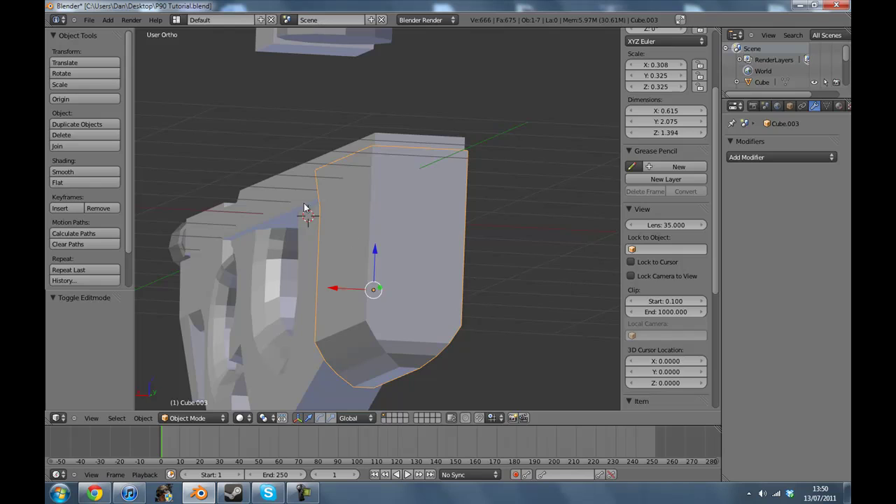
pyautogui.moveTo(294, 194); pyautogui.dragTo(322, 228, button='middle')
pyautogui.press('s')
pyautogui.press('x')
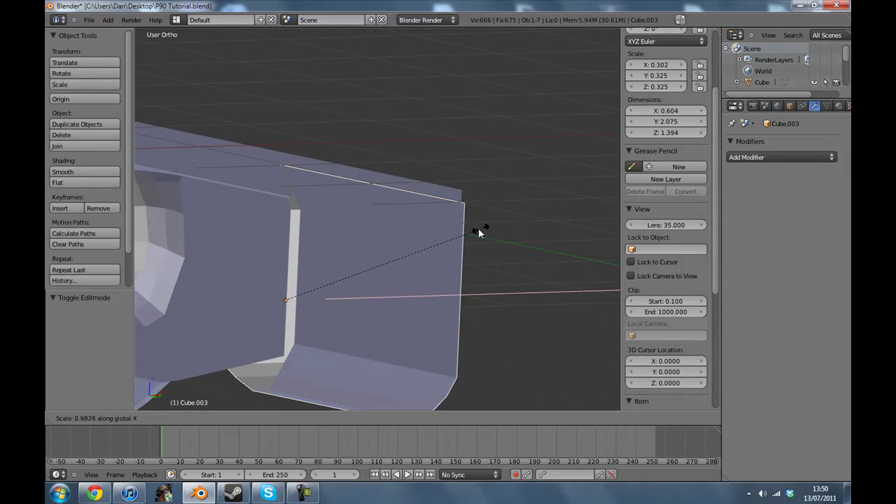
pyautogui.click(462, 236)
pyautogui.press('s')
pyautogui.press('x')
pyautogui.click(465, 235)
# Step: Widen the long rail along X to about 0.669 so it overhangs the rear stock block
pyautogui.rightClick(251, 178)
pyautogui.press('s')
pyautogui.press('x')
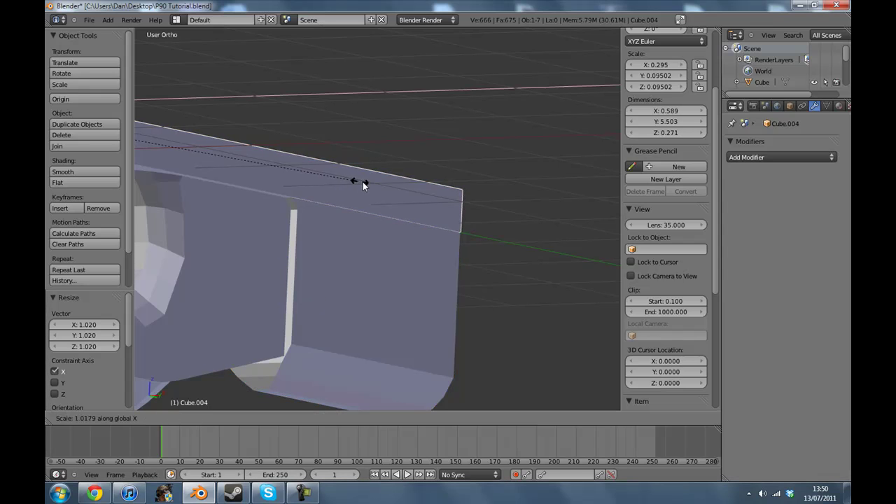
pyautogui.click(408, 181)
pyautogui.moveTo(410, 182); pyautogui.dragTo(537, 144, button='middle')
pyautogui.press('s')
pyautogui.press('x')
pyautogui.click(543, 145)
# Step: Taper the long rail's underside inward by scaling its lowest edges along X to 0.797 and narrowing them once more
pyautogui.moveTo(428, 194); pyautogui.dragTo(573, 76, button='middle')
pyautogui.press('Tab')
pyautogui.scroll(5, 540, 123)
pyautogui.press('s')
pyautogui.press('x')
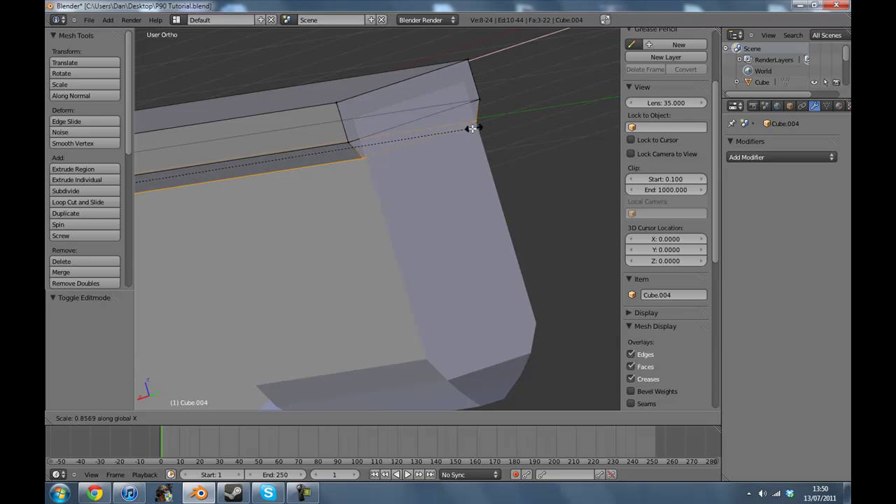
pyautogui.click(437, 137)
pyautogui.moveTo(438, 136); pyautogui.dragTo(584, 126, button='middle')
pyautogui.press('s')
pyautogui.press('x')
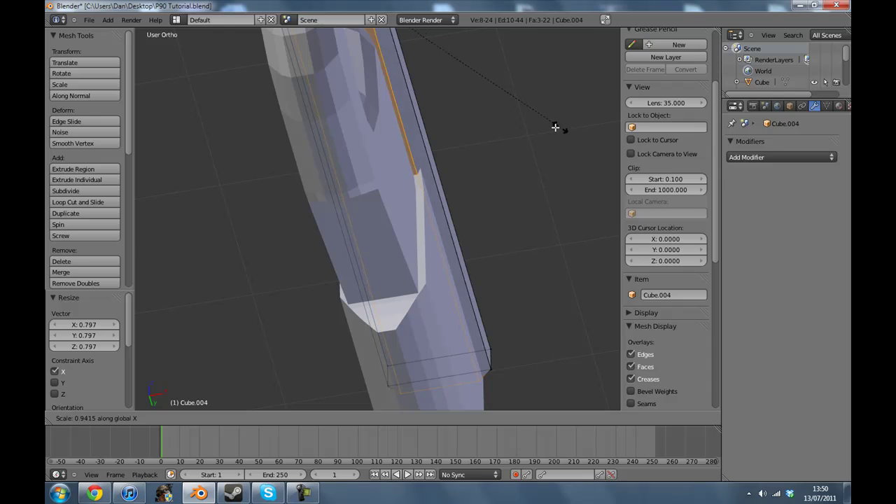
pyautogui.click(500, 133)
pyautogui.press('Tab')
# Step: In right view, lower the long rail's tapered bottom edges along Z, making the rail about 0.322 high
pyautogui.moveTo(500, 133); pyautogui.dragTo(335, 204, button='middle')
pyautogui.click(83, 421)
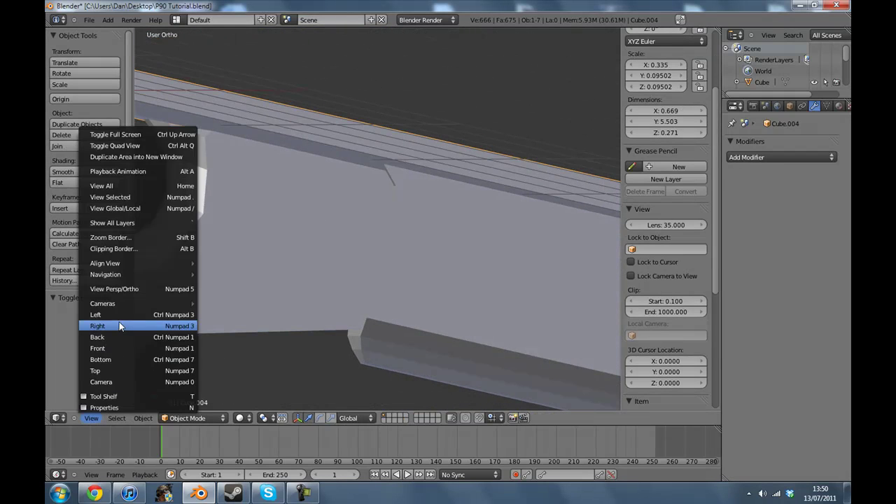
pyautogui.click(94, 332)
pyautogui.press('z')
pyautogui.press('z')
pyautogui.press('z')
pyautogui.press('z')
pyautogui.press('z')
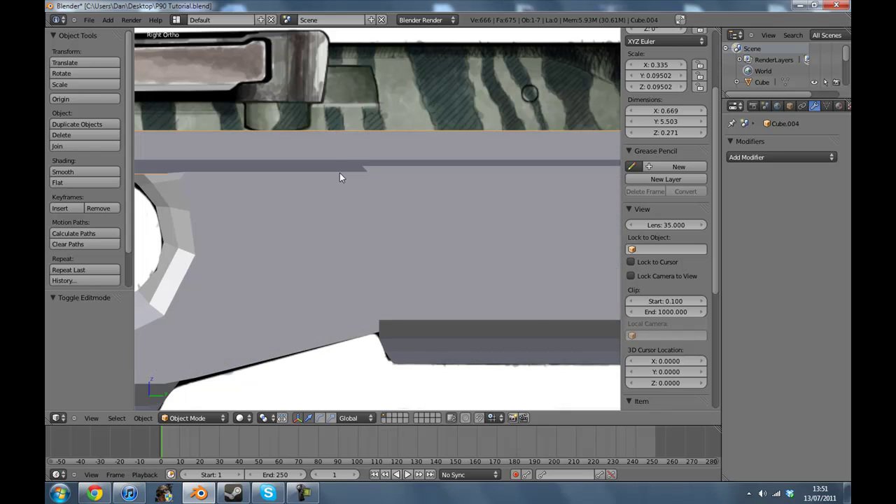
pyautogui.press('Tab')
pyautogui.scroll(-4, 340, 177)
pyautogui.click(234, 154)
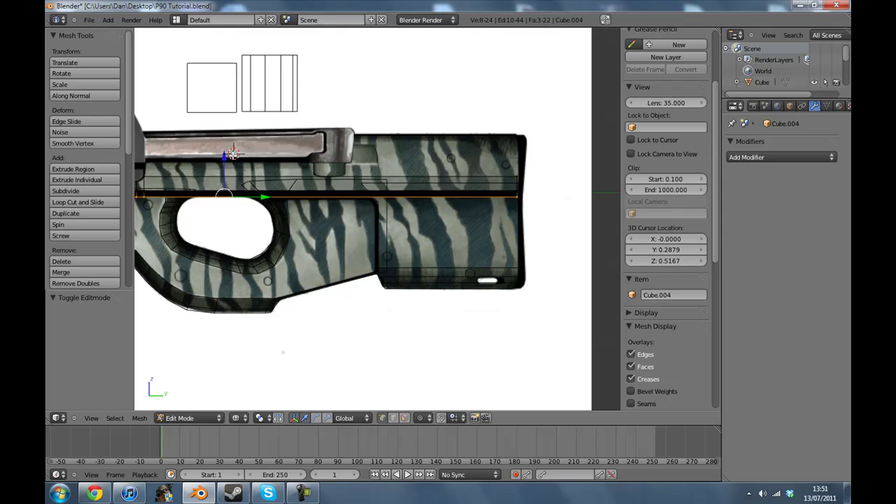
pyautogui.press('Tab')
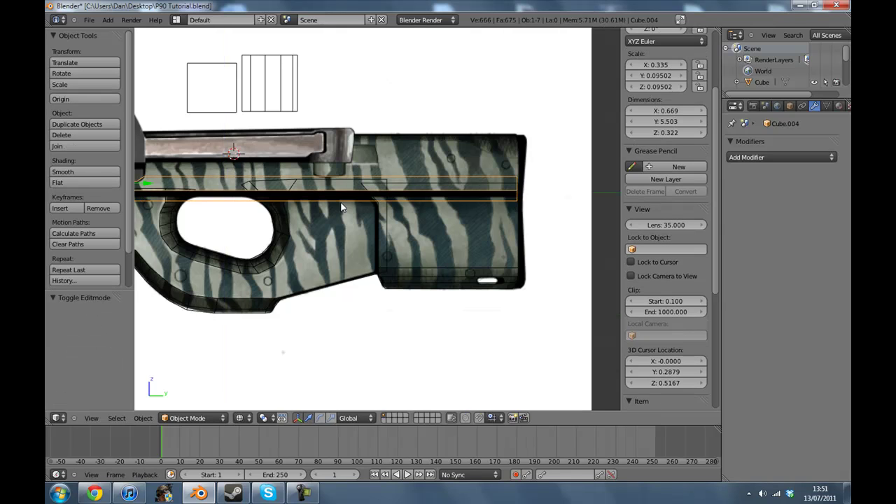
# Step: Inspect the long rail's fit against the reference and the lower body in wireframe and solid shading
pyautogui.hotkey('shift', 'c')
pyautogui.scroll(6, 438, 211)
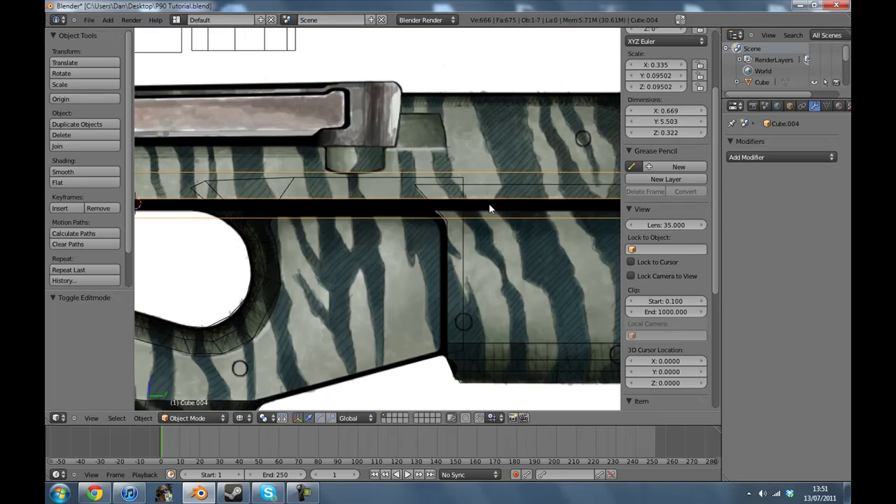
pyautogui.hotkey('alt', 'z')
pyautogui.hotkey('alt', 'z')
pyautogui.hotkey('alt', 'z')
pyautogui.press('a')
pyautogui.moveTo(313, 190); pyautogui.dragTo(356, 236, button='middle')
pyautogui.moveTo(356, 237); pyautogui.dragTo(292, 274, button='middle')
# Step: In right view, extrude the long rail's top face behind the sight mount upward by about 0.079
pyautogui.rightClick(384, 183)
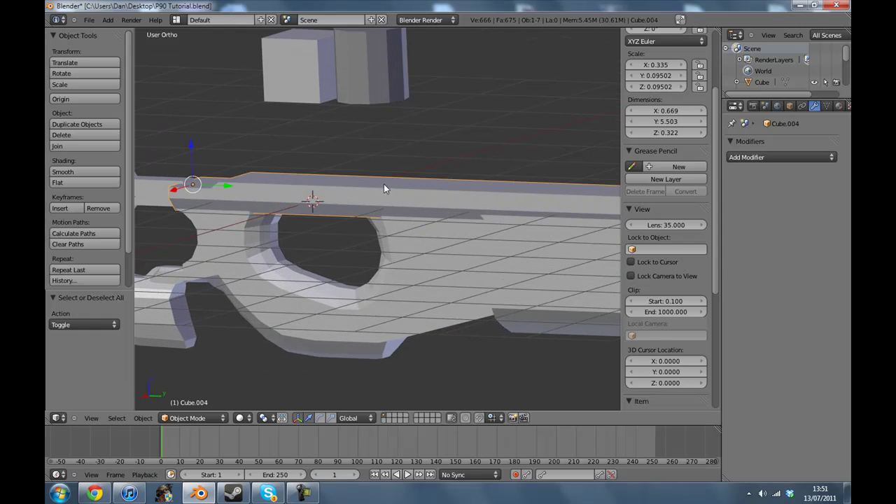
pyautogui.click(91, 418)
pyautogui.click(109, 327)
pyautogui.scroll(3, 411, 297)
pyautogui.press('Tab')
pyautogui.scroll(3, 402, 238)
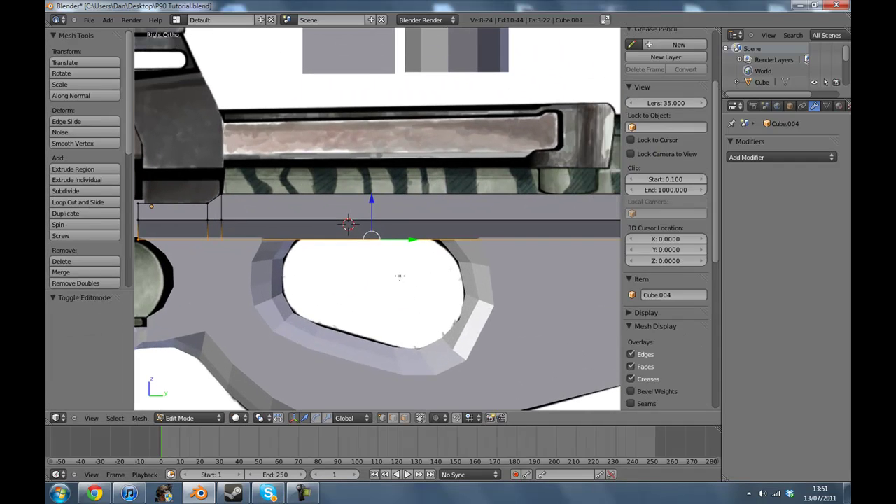
pyautogui.press('c')
pyautogui.click(239, 176)
pyautogui.rightClick(243, 178)
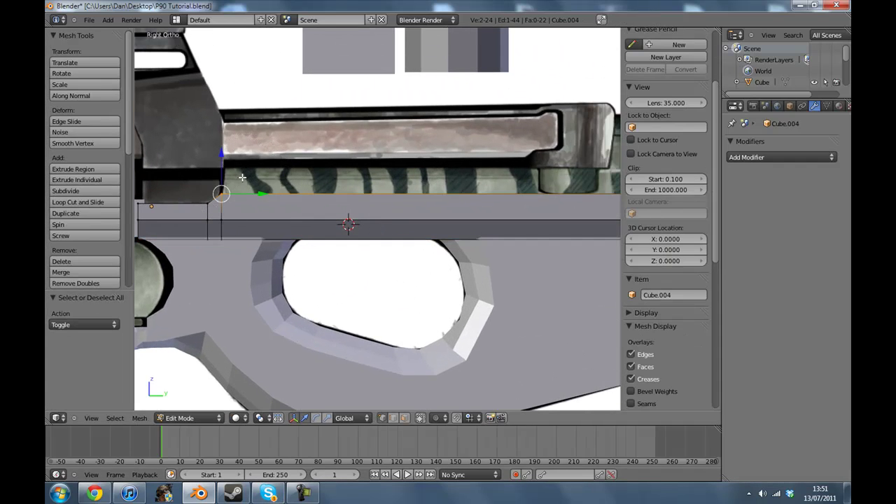
pyautogui.keyDown('shift'); pyautogui.moveTo(554, 237); pyautogui.dragTo(282, 249, button='middle'); pyautogui.keyUp('shift')
pyautogui.scroll(-3, 282, 250)
pyautogui.press('c')
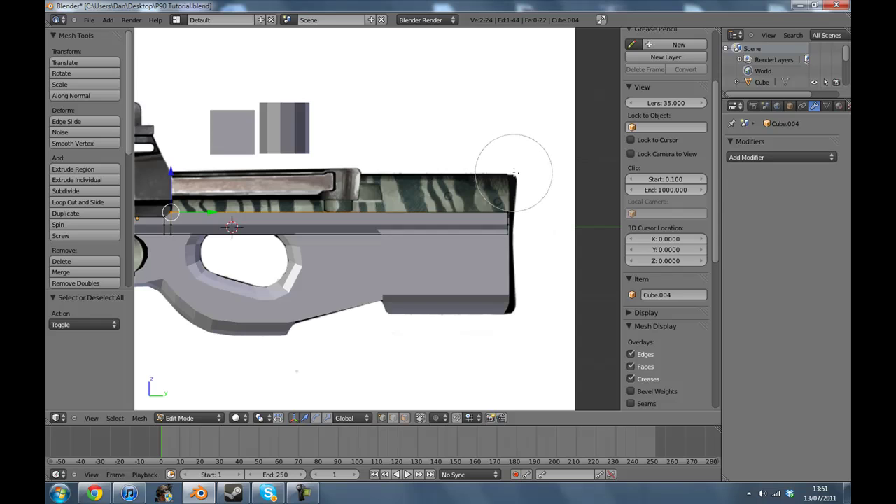
pyautogui.click(511, 180)
pyautogui.press('Escape')
pyautogui.scroll(2, 481, 253)
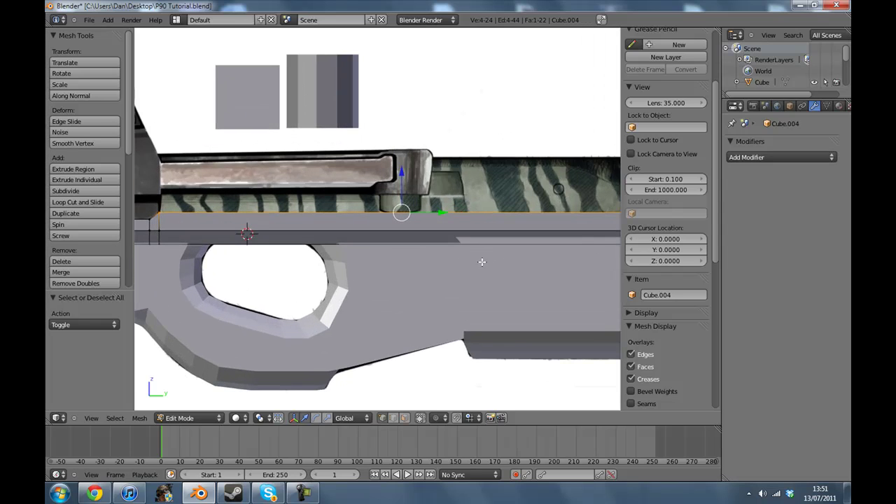
pyautogui.press('e')
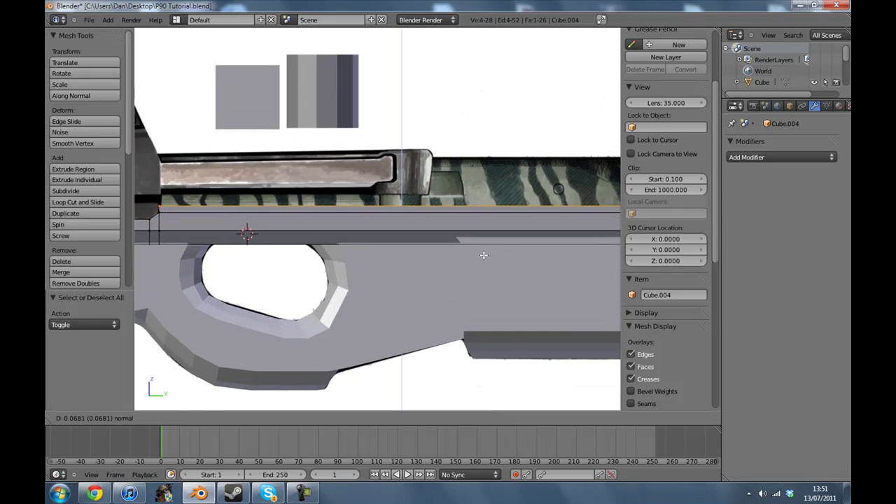
pyautogui.click(484, 254)
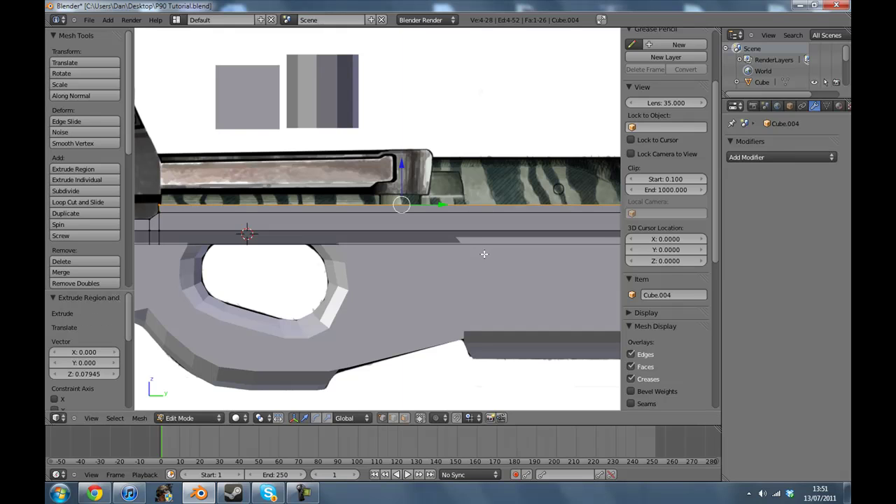
pyautogui.press('a')
# Step: Check the P90 render in Chrome, return to Blender and add a vertical loop cut across the rail below the magazine's rear end
pyautogui.click(92, 497)
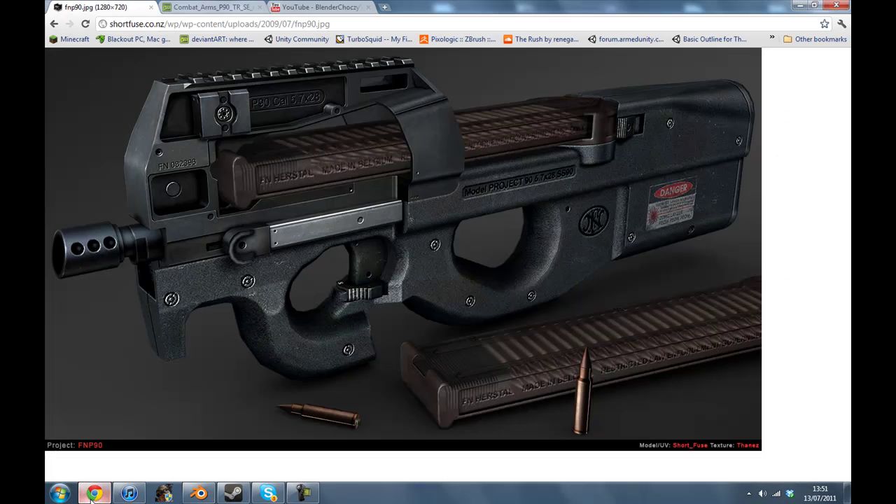
pyautogui.click(93, 496)
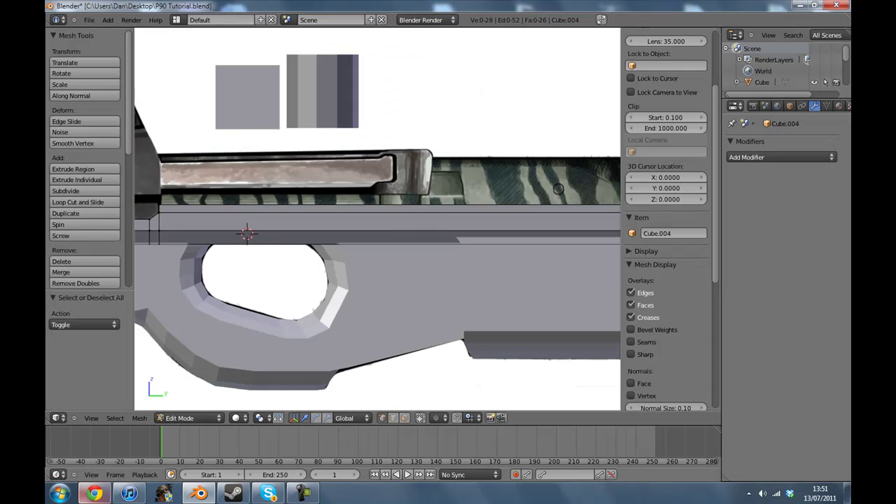
pyautogui.click(85, 497)
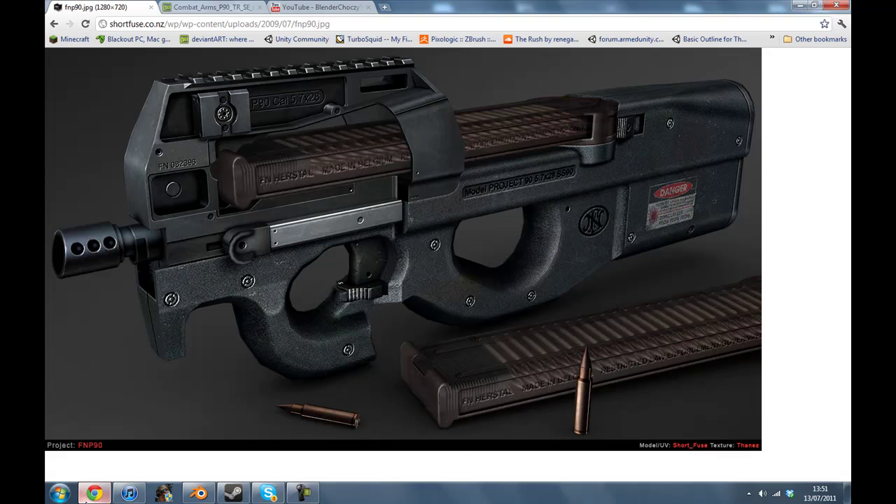
pyautogui.click(85, 498)
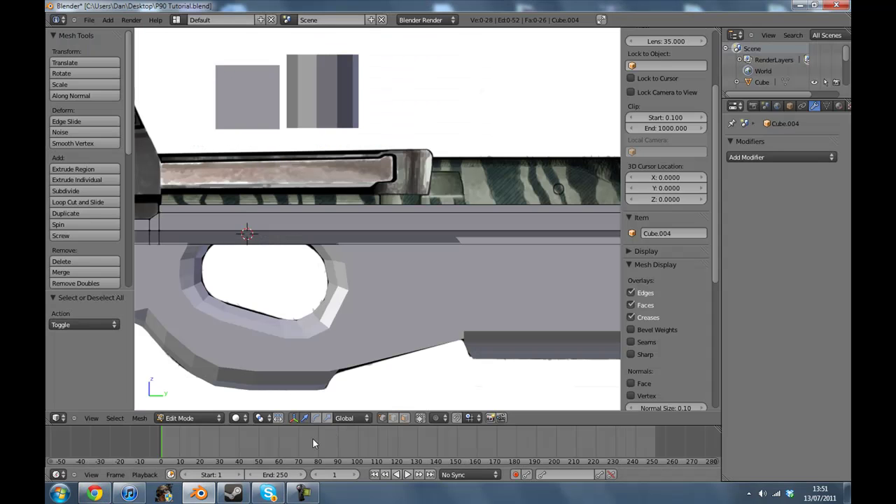
pyautogui.click(93, 203)
pyautogui.click(402, 217)
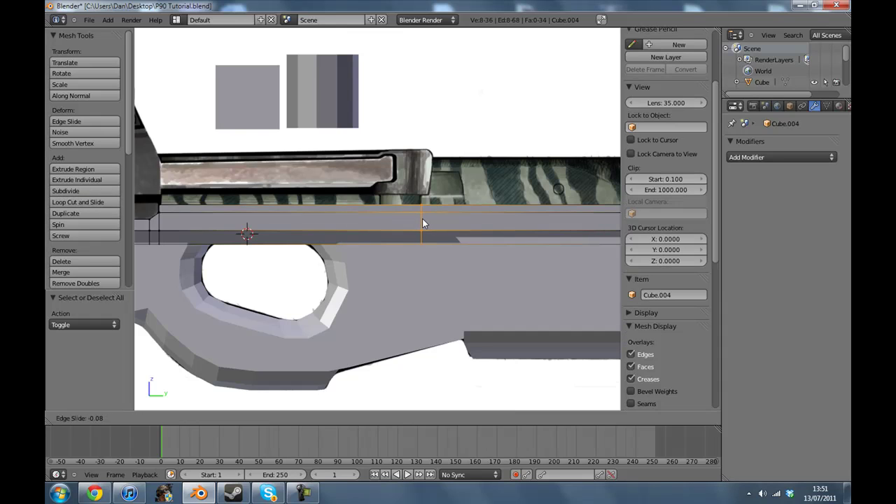
pyautogui.click(425, 220)
pyautogui.press('a')
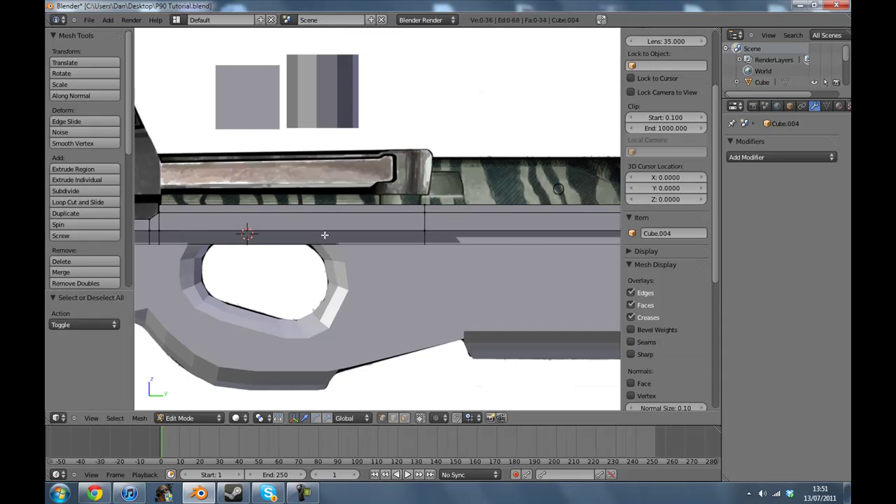
# Step: Extrude the rail's top face ahead of the loop cut up about 0.045 and widen it along X by 1.094
pyautogui.press('b')
pyautogui.moveTo(155, 181); pyautogui.dragTo(457, 213)
pyautogui.press('e')
pyautogui.click(447, 213)
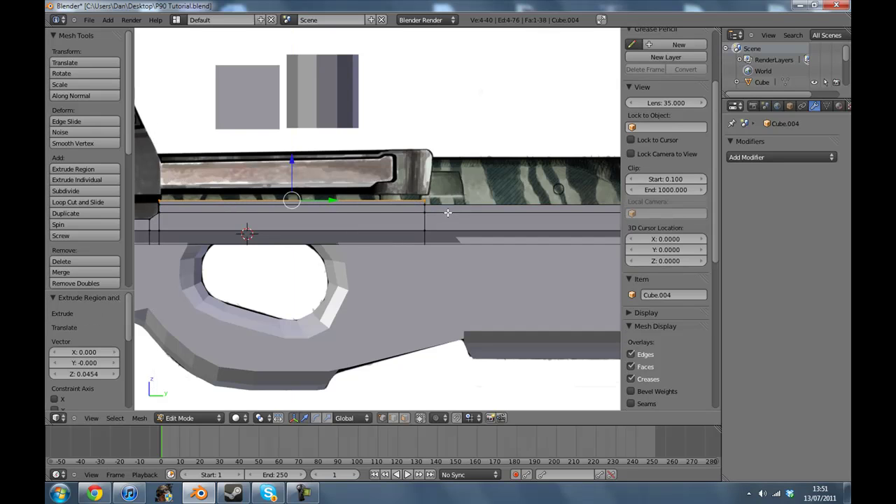
pyautogui.moveTo(426, 213); pyautogui.dragTo(458, 230, button='middle')
pyautogui.press('s')
pyautogui.press('x')
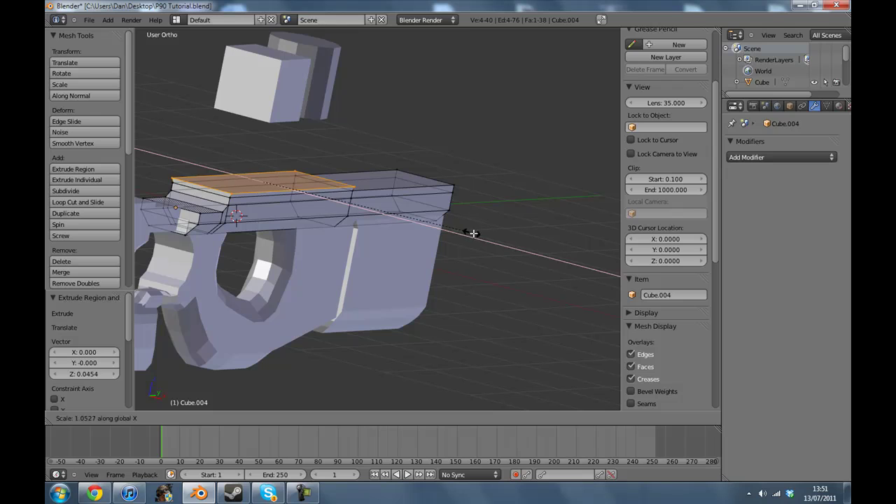
pyautogui.click(479, 233)
# Step: Extrude the widened top face upward twice in thin layers and narrow the uppermost face along X by 0.870
pyautogui.press('e')
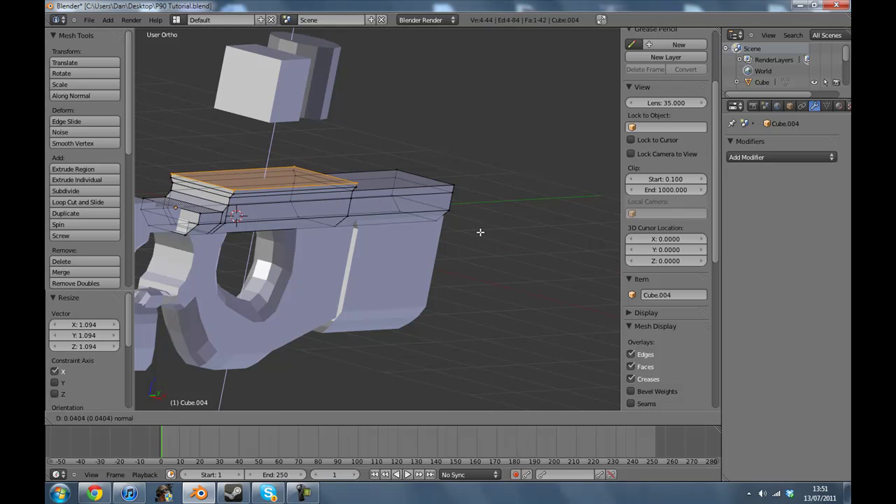
pyautogui.click(481, 232)
pyautogui.press('e')
pyautogui.click(480, 228)
pyautogui.press('s')
pyautogui.press('x')
pyautogui.click(449, 224)
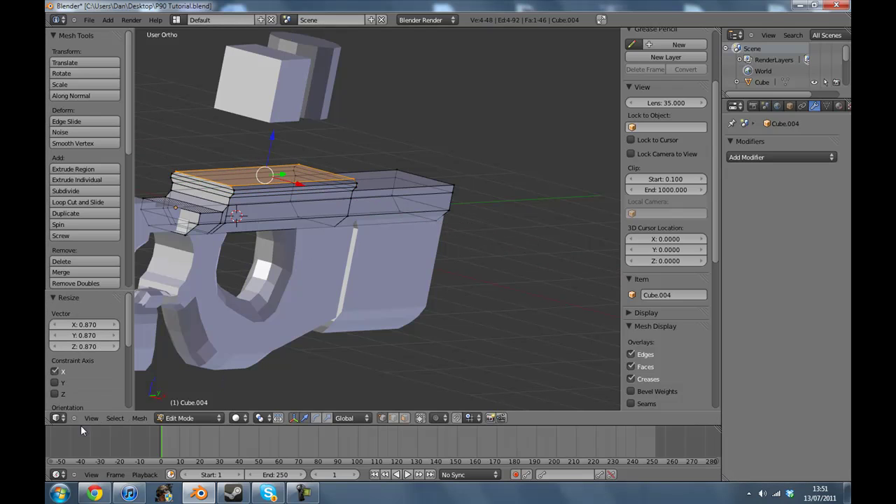
# Step: Inspect the rail's stepped upper section against the side reference and from an angle in solid shading
pyautogui.click(91, 418)
pyautogui.click(116, 326)
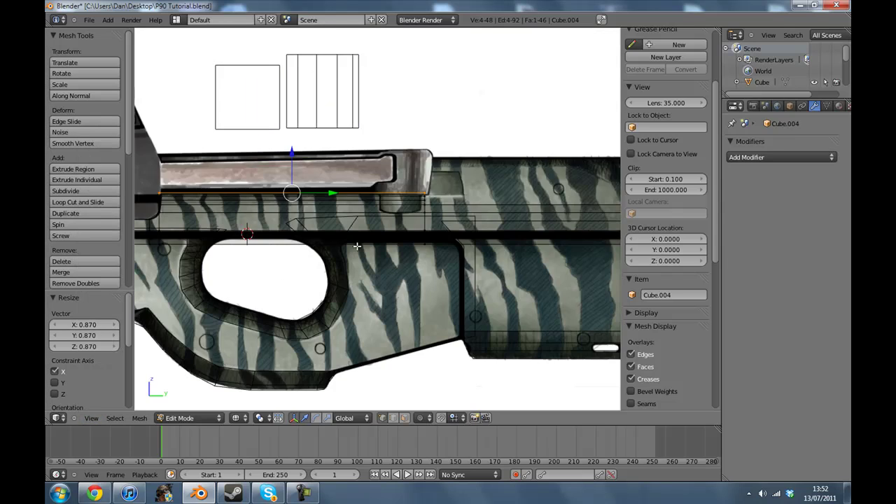
pyautogui.moveTo(357, 246); pyautogui.dragTo(349, 279, button='middle')
pyautogui.press('Tab')
pyautogui.click(91, 418)
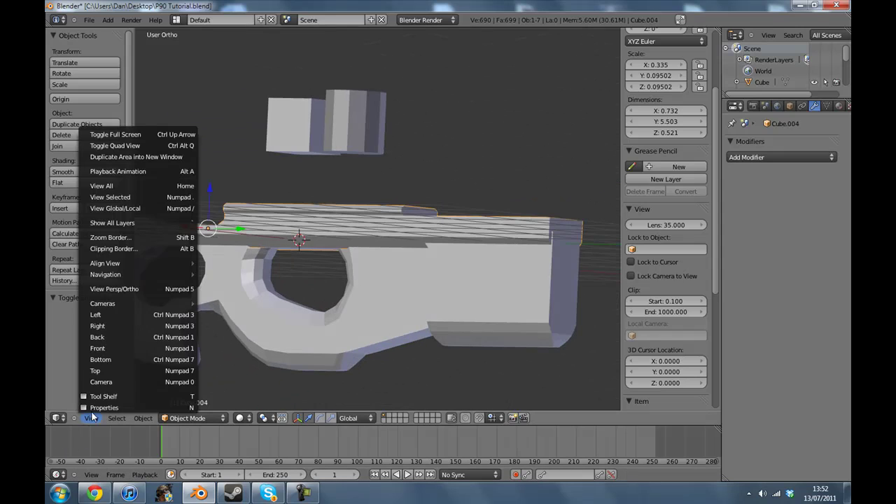
pyautogui.click(110, 325)
pyautogui.scroll(3, 396, 200)
# Step: In wireframe, extrude the rail's top face behind the loop cut upward to start the upper stock
pyautogui.press('Tab')
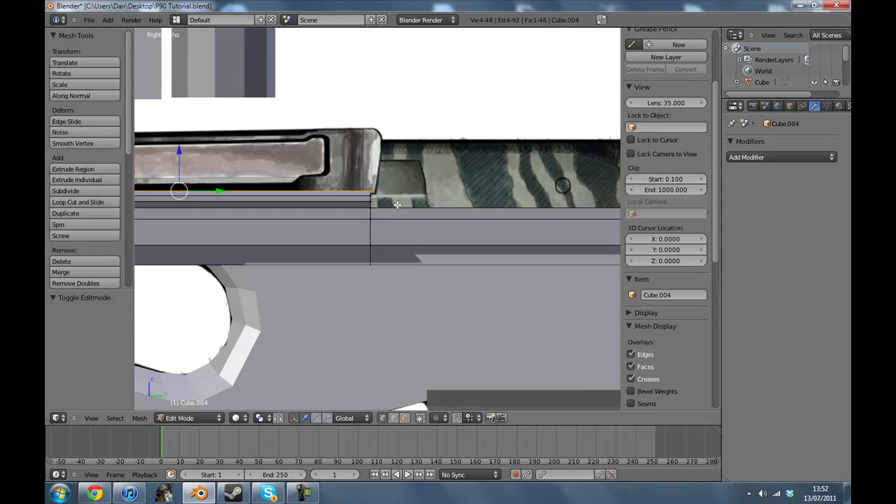
pyautogui.press('a')
pyautogui.scroll(2, 399, 208)
pyautogui.keyDown('shift'); pyautogui.moveTo(401, 210); pyautogui.dragTo(357, 246, button='middle'); pyautogui.keyUp('shift')
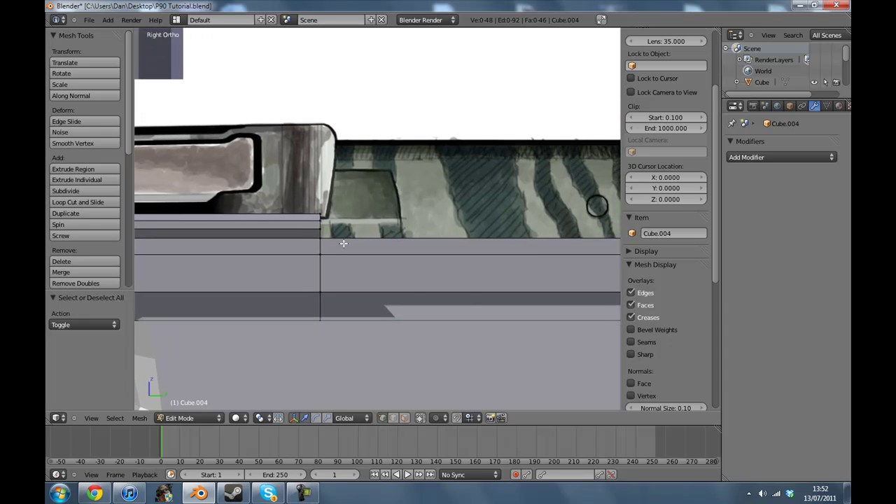
pyautogui.press('z')
pyautogui.press('c')
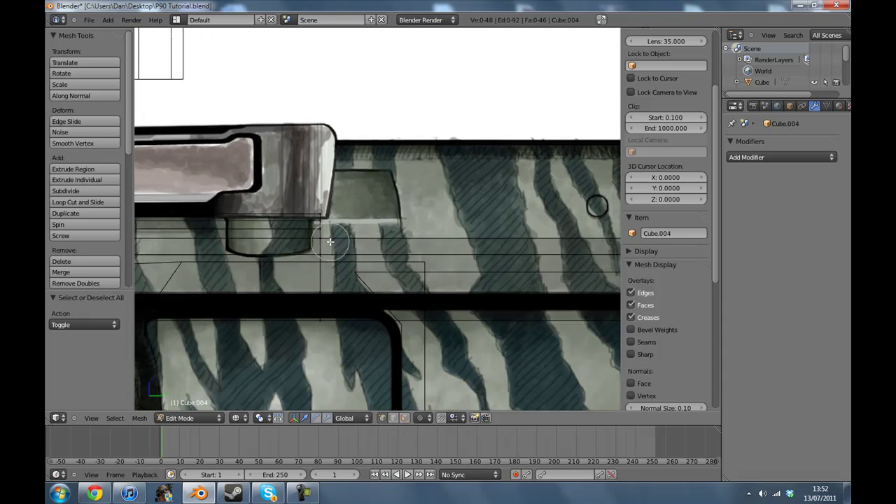
pyautogui.click(326, 241)
pyautogui.rightClick(438, 243)
pyautogui.keyDown('shift'); pyautogui.moveTo(484, 246); pyautogui.dragTo(292, 247, button='middle'); pyautogui.keyUp('shift')
pyautogui.press('c')
pyautogui.click(589, 238)
pyautogui.scroll(-3, 589, 239)
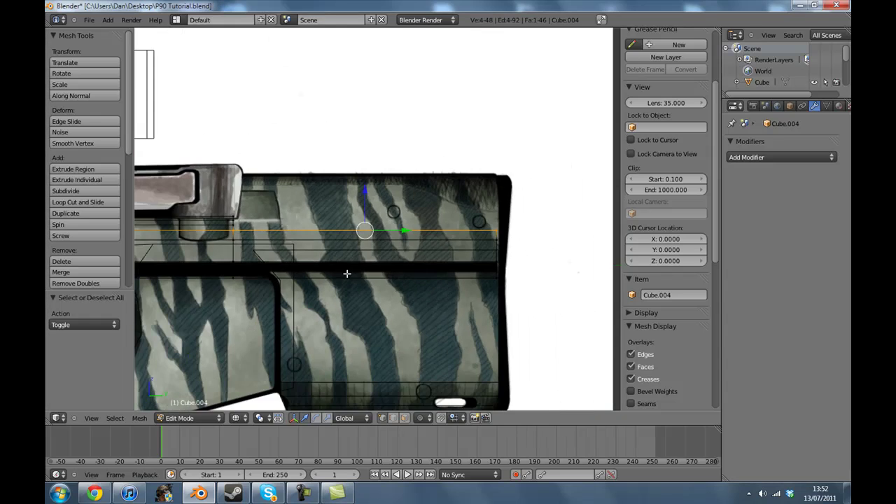
pyautogui.keyDown('shift'); pyautogui.moveTo(346, 272); pyautogui.dragTo(436, 295, button='middle'); pyautogui.keyUp('shift')
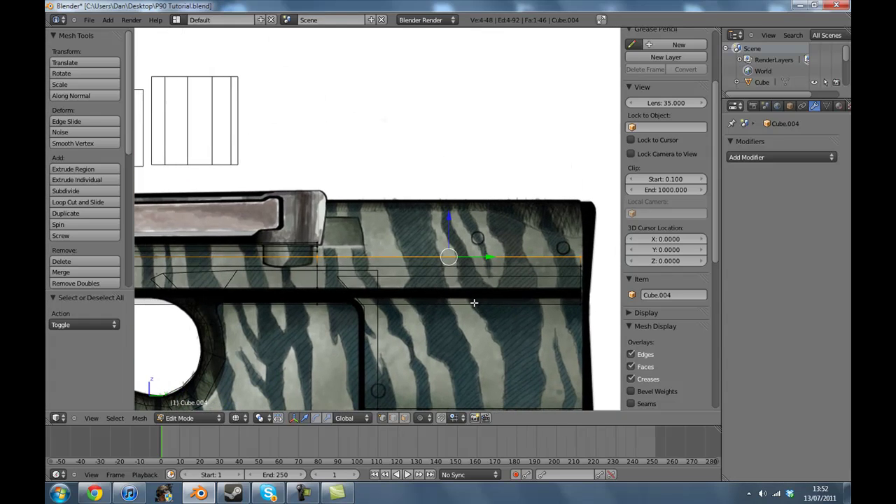
pyautogui.press('e')
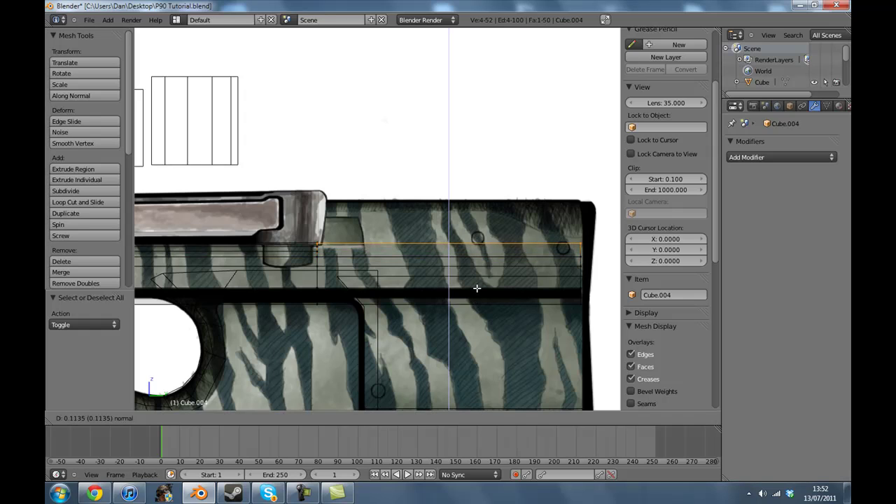
pyautogui.click(478, 280)
pyautogui.press('a')
# Step: Shift the upper stock's rear-end vertices back along Y, by about 0.016, to meet the reference's black butt plate
pyautogui.keyDown('shift'); pyautogui.moveTo(563, 283); pyautogui.dragTo(450, 264, button='middle'); pyautogui.keyUp('shift')
pyautogui.scroll(4, 450, 264)
pyautogui.press('c')
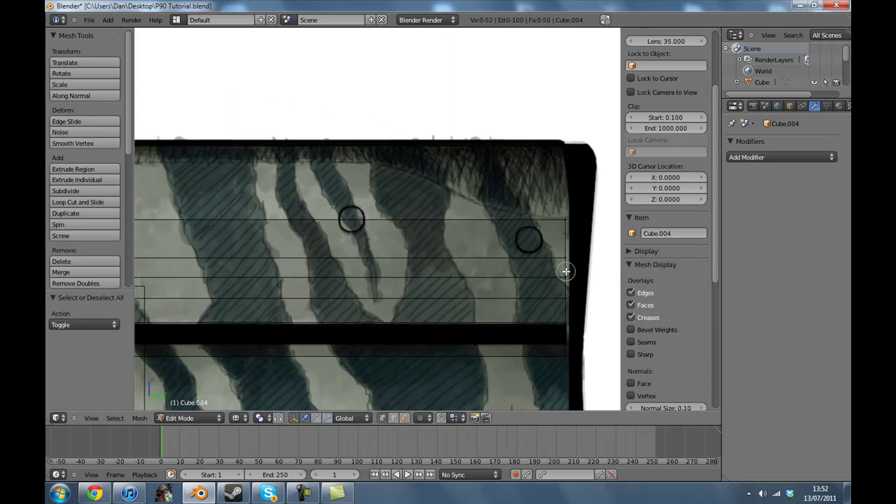
pyautogui.rightClick(565, 332)
pyautogui.keyDown('shift'); pyautogui.rightClick(571, 349); pyautogui.keyUp('shift')
pyautogui.press('a')
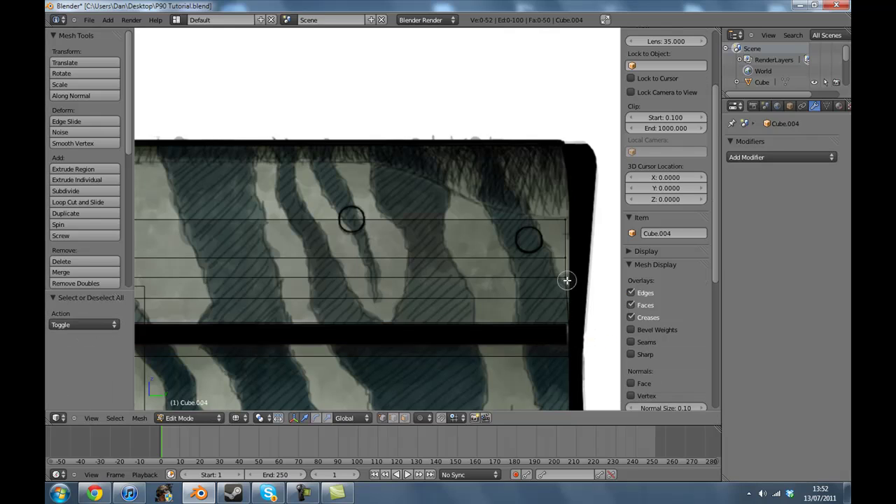
pyautogui.rightClick(567, 280)
pyautogui.moveTo(601, 278); pyautogui.dragTo(590, 258)
pyautogui.press('a')
pyautogui.rightClick(565, 257)
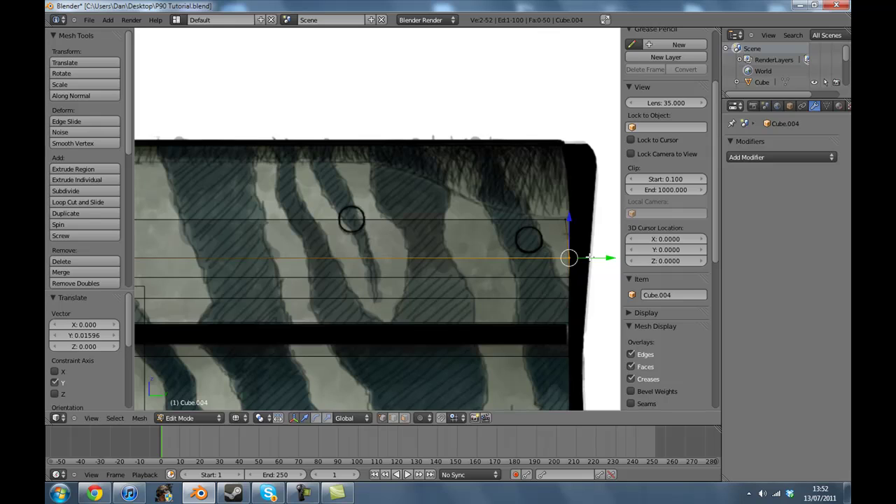
pyautogui.press('a')
pyautogui.rightClick(567, 219)
pyautogui.moveTo(591, 220); pyautogui.dragTo(594, 221)
pyautogui.press('a')
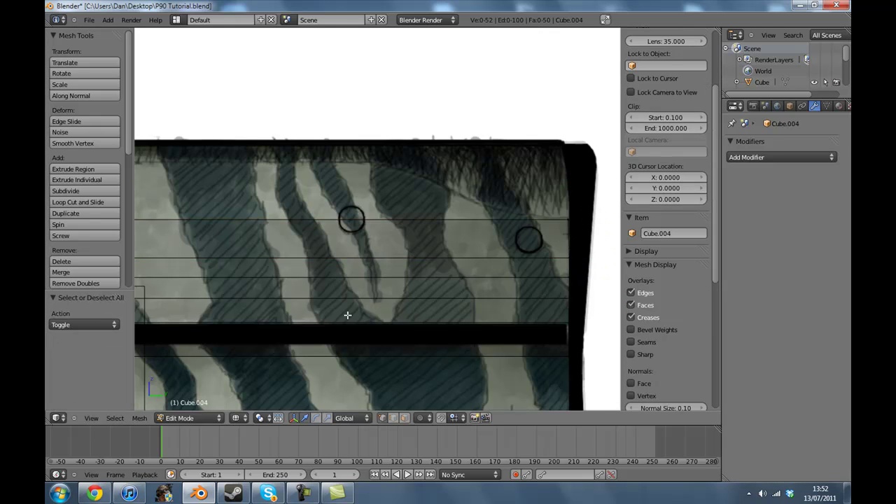
# Step: Add a vertical loop cut through the upper stock section near its rear end
pyautogui.keyDown('shift'); pyautogui.moveTo(342, 315); pyautogui.dragTo(474, 310, button='middle'); pyautogui.keyUp('shift')
pyautogui.scroll(-2, 479, 309)
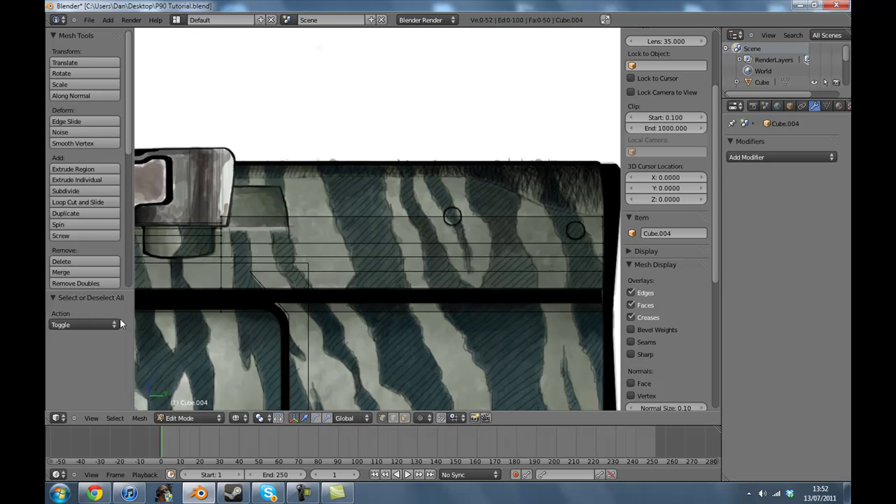
pyautogui.click(83, 204)
pyautogui.click(520, 247)
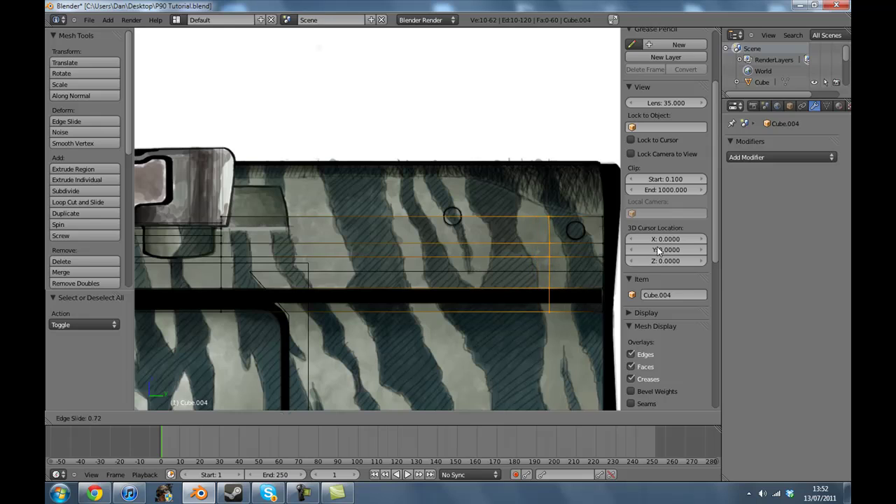
pyautogui.click(634, 247)
# Step: Raise the upper stock's top edge ahead of the rear loop slightly along Z and shift its front corner back along Y
pyautogui.rightClick(377, 209)
pyautogui.keyDown('shift'); pyautogui.rightClick(222, 211); pyautogui.keyUp('shift')
pyautogui.moveTo(386, 176); pyautogui.dragTo(390, 167)
pyautogui.press('a')
pyautogui.rightClick(224, 208)
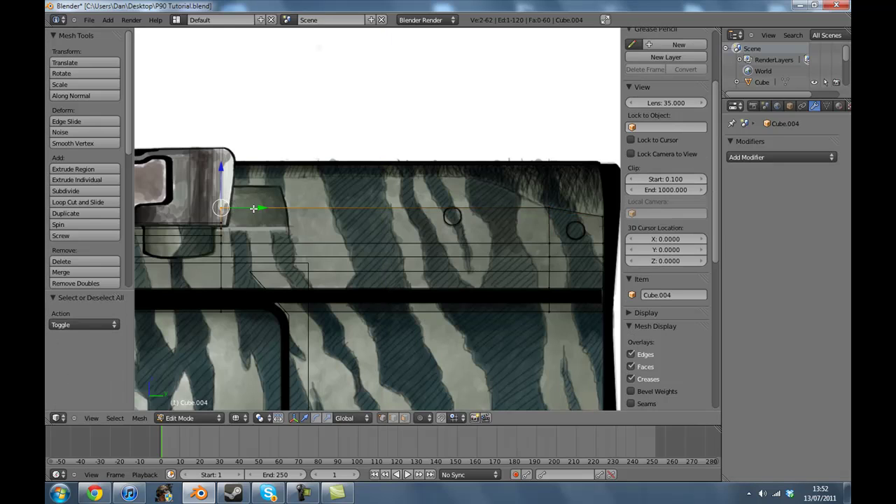
pyautogui.moveTo(260, 209); pyautogui.dragTo(265, 208)
pyautogui.press('a')
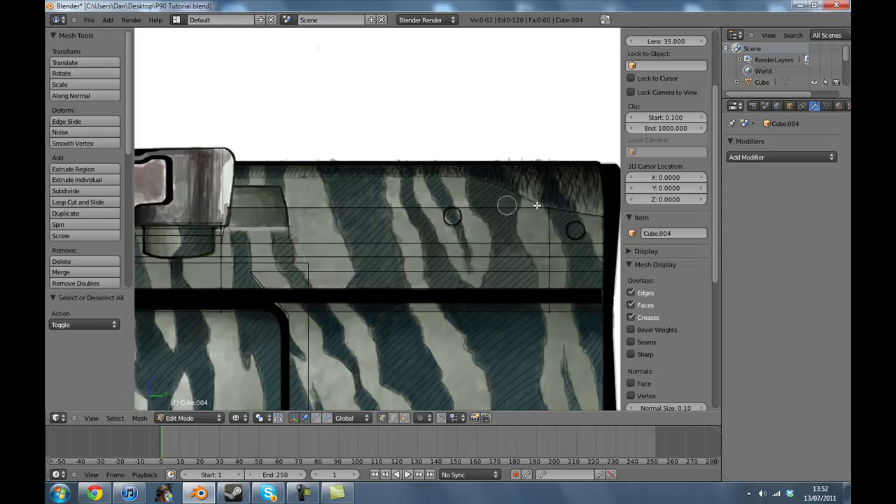
# Step: Extrude the upper stock's top face ahead of the rear loop upward to just below the reference's top outline
pyautogui.rightClick(536, 205)
pyautogui.keyDown('shift'); pyautogui.rightClick(222, 205); pyautogui.keyUp('shift')
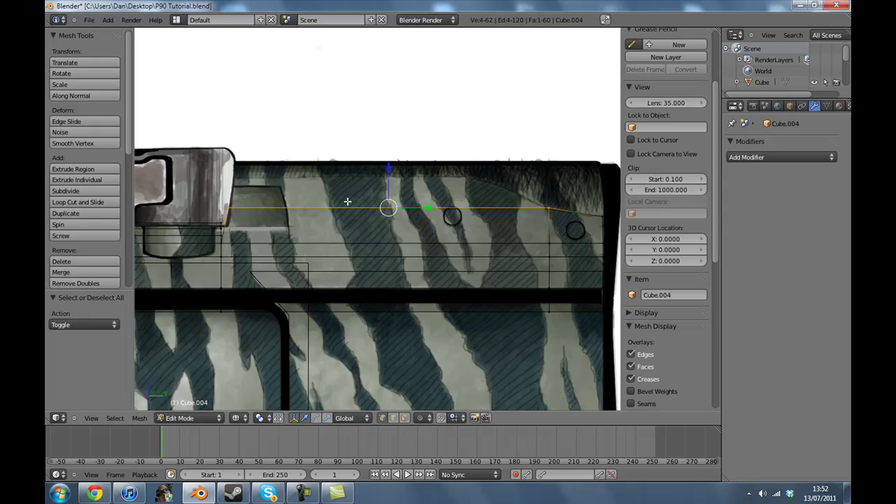
pyautogui.press('e')
pyautogui.click(520, 189)
pyautogui.press('a')
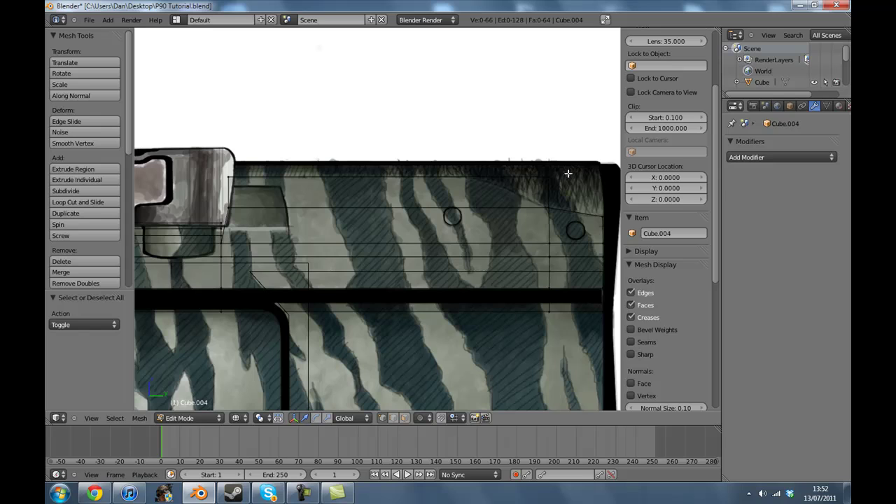
# Step: Shift the raised upper stock block's top rear corner forward along Y to the start of the reference's slope
pyautogui.rightClick(560, 179)
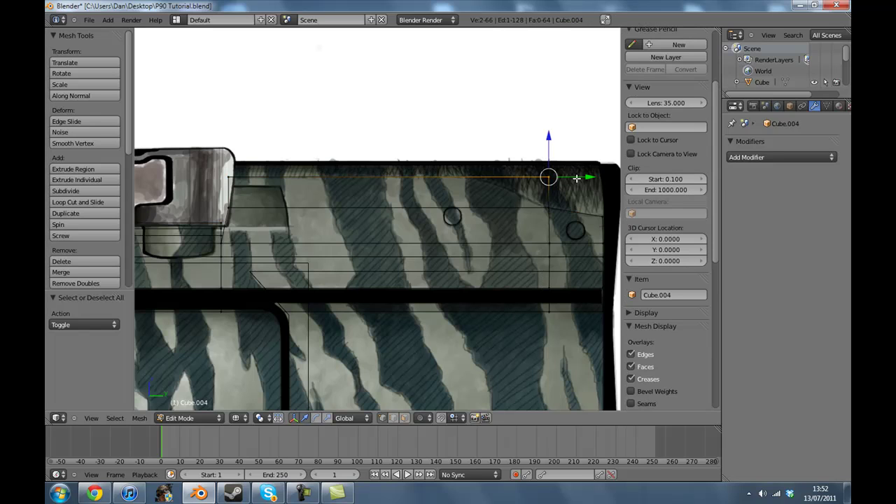
pyautogui.press('g')
pyautogui.press('y')
pyautogui.click(497, 179)
pyautogui.press('a')
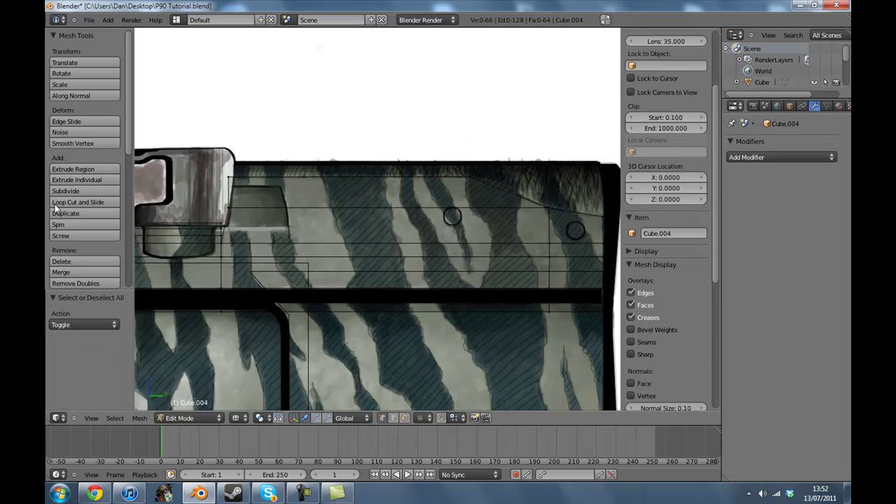
# Step: Add a horizontal loop cut through the raised stock block and adjust its rear vertices to fit the sloping outline
pyautogui.click(78, 202)
pyautogui.click(499, 189)
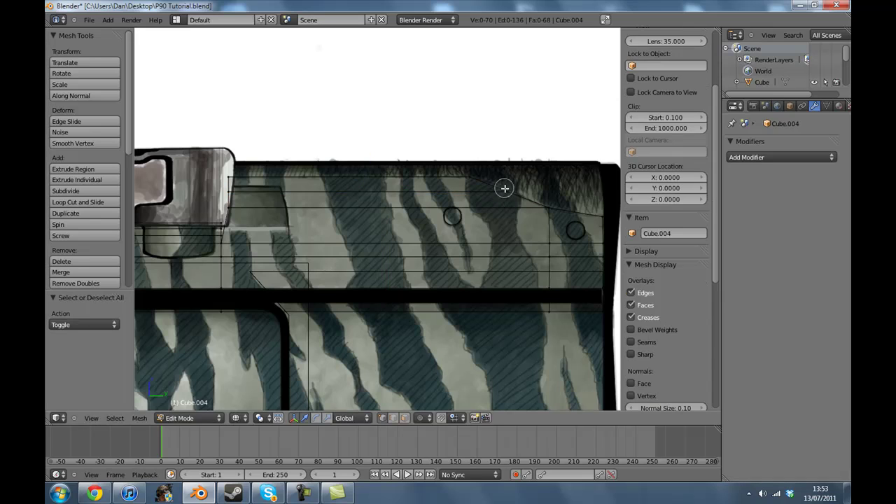
pyautogui.click(542, 192)
pyautogui.press('a')
pyautogui.press('z')
pyautogui.rightClick(509, 189)
pyautogui.press('g')
pyautogui.click(512, 190)
pyautogui.press('a')
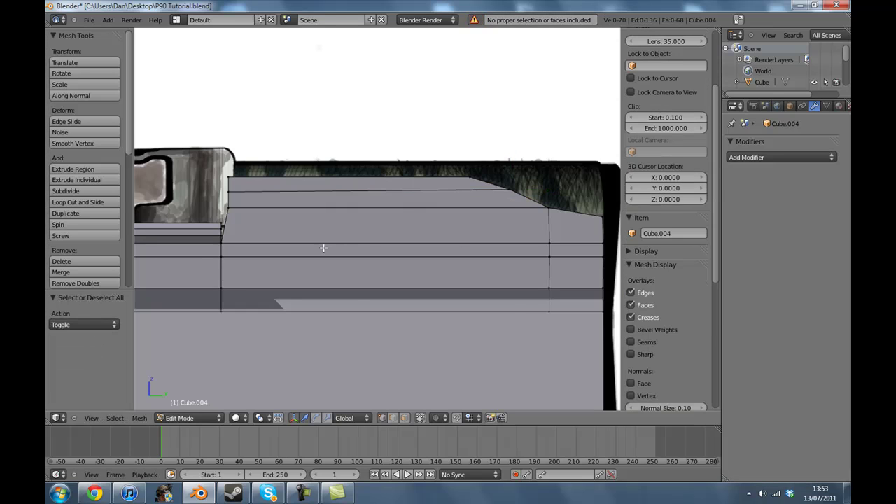
# Step: Shift the upper stock's top two levels of front vertices back along Y by about 0.021 to follow the magazine's slanted end
pyautogui.keyDown('shift'); pyautogui.moveTo(283, 243); pyautogui.dragTo(368, 242, button='middle'); pyautogui.keyUp('shift')
pyautogui.press('z')
pyautogui.scroll(2, 357, 228)
pyautogui.press('c')
pyautogui.click(284, 159)
pyautogui.rightClick(288, 170)
pyautogui.keyDown('shift'); pyautogui.rightClick(300, 184); pyautogui.keyUp('shift')
pyautogui.moveTo(328, 162); pyautogui.dragTo(333, 170)
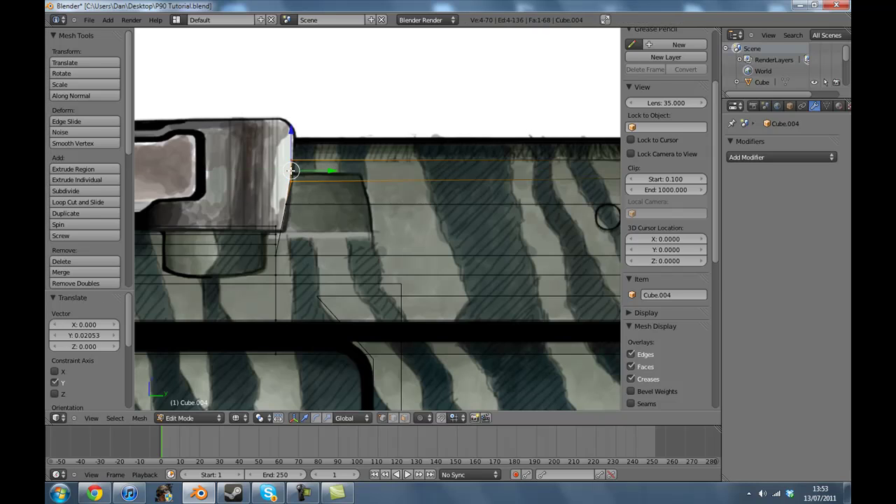
pyautogui.press('a')
pyautogui.rightClick(291, 161)
pyautogui.press('Tab')
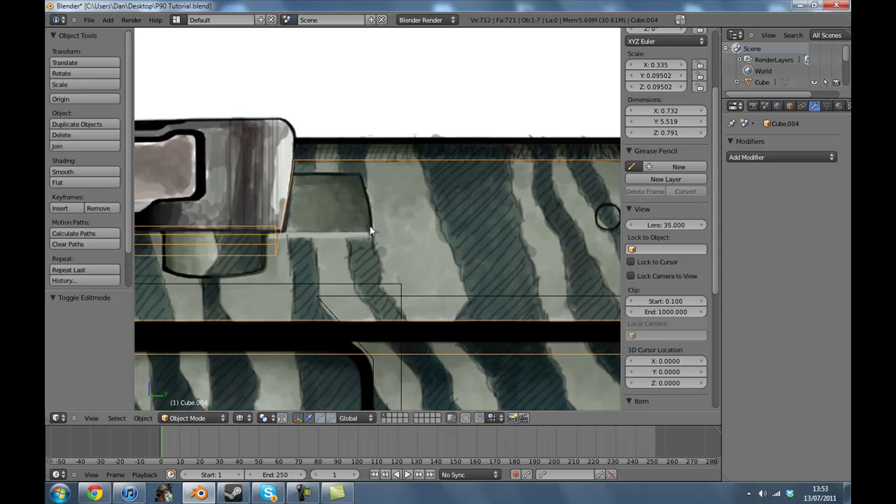
pyautogui.press('Tab')
pyautogui.scroll(2, 308, 234)
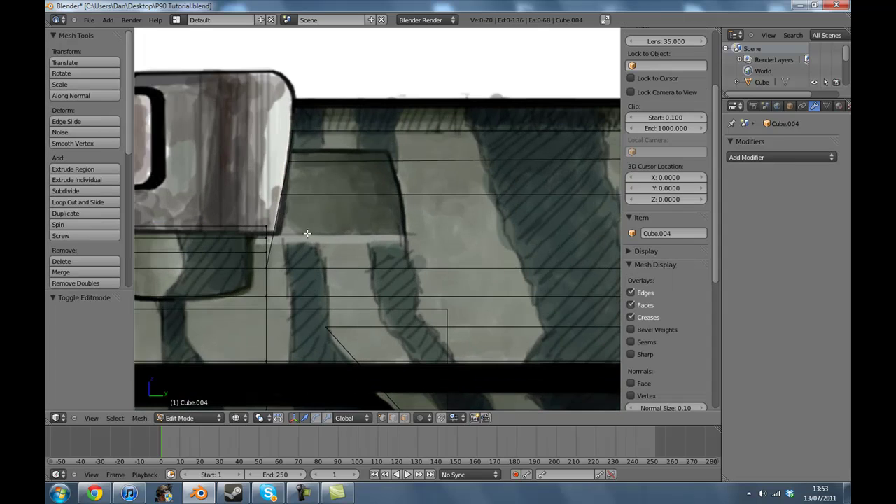
# Step: Extrude the rear end of the long rail's side step slightly further back
pyautogui.press('a')
pyautogui.press('a')
pyautogui.press('c')
pyautogui.moveTo(334, 259); pyautogui.dragTo(333, 220)
pyautogui.press('e')
pyautogui.click(376, 252)
# Step: Scale the rail step's extruded rear end along X to form a tapered tip
pyautogui.press('z')
pyautogui.moveTo(376, 252)
pyautogui.mouseDown(button='middle')
pyautogui.moveTo(318, 246)
pyautogui.moveTo(346, 260)
pyautogui.mouseUp(button='middle')
pyautogui.press('s')
pyautogui.press('x')
pyautogui.click(401, 259)
pyautogui.press('Tab')
pyautogui.scroll(-5, 285, 264)
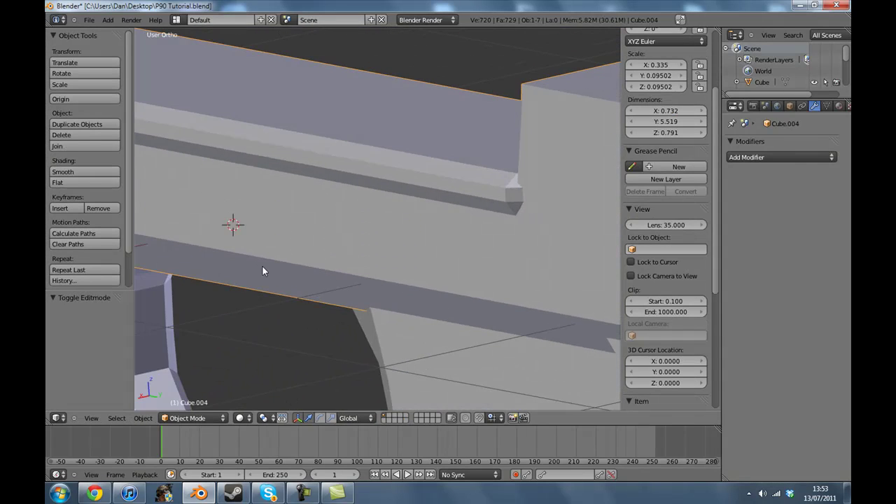
# Step: Examine the overall gun model at an angle and against the side reference image
pyautogui.press('a')
pyautogui.keyDown('shift'); pyautogui.moveTo(240, 288); pyautogui.dragTo(386, 257, button='middle'); pyautogui.keyUp('shift')
pyautogui.scroll(-6, 439, 268)
pyautogui.scroll(3, 184, 372)
pyautogui.click(93, 418)
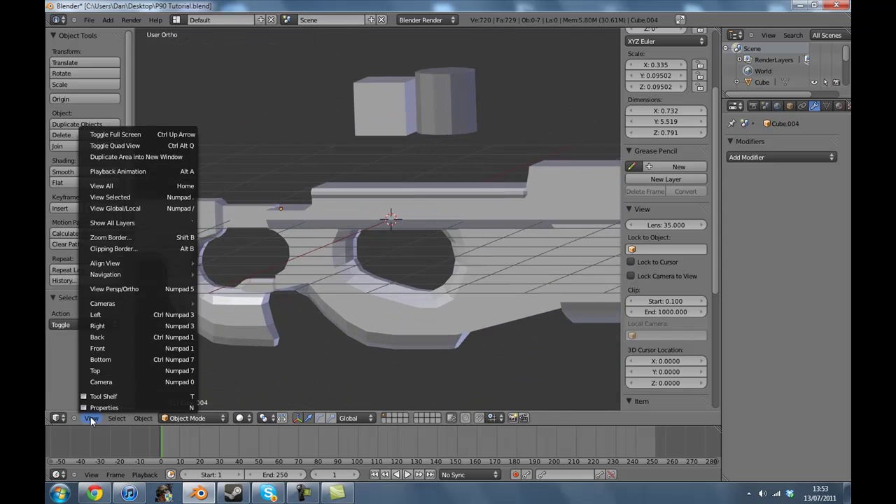
pyautogui.click(118, 318)
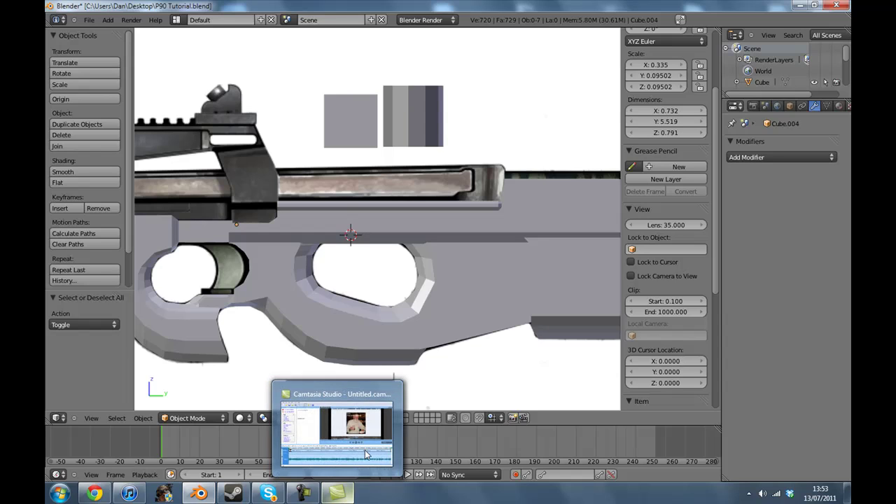
pyautogui.keyDown('shift'); pyautogui.moveTo(449, 154); pyautogui.dragTo(618, 135, button='middle'); pyautogui.keyUp('shift')
pyautogui.scroll(1, 485, 204)
pyautogui.keyDown('shift'); pyautogui.moveTo(494, 213); pyautogui.dragTo(283, 254, button='middle'); pyautogui.keyUp('shift')
pyautogui.keyDown('shift'); pyautogui.moveTo(517, 259); pyautogui.dragTo(498, 261, button='middle'); pyautogui.keyUp('shift')
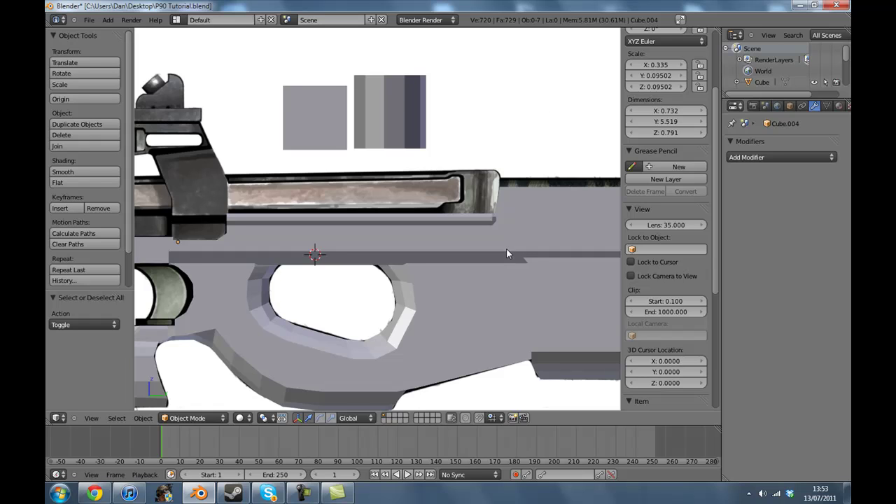
pyautogui.keyDown('shift'); pyautogui.moveTo(503, 248); pyautogui.dragTo(497, 254, button='middle'); pyautogui.keyUp('shift')
# Step: Switch to Chrome to examine the rear stock in the fnp90.jpg render, and return to Blender
pyautogui.click(849, 494)
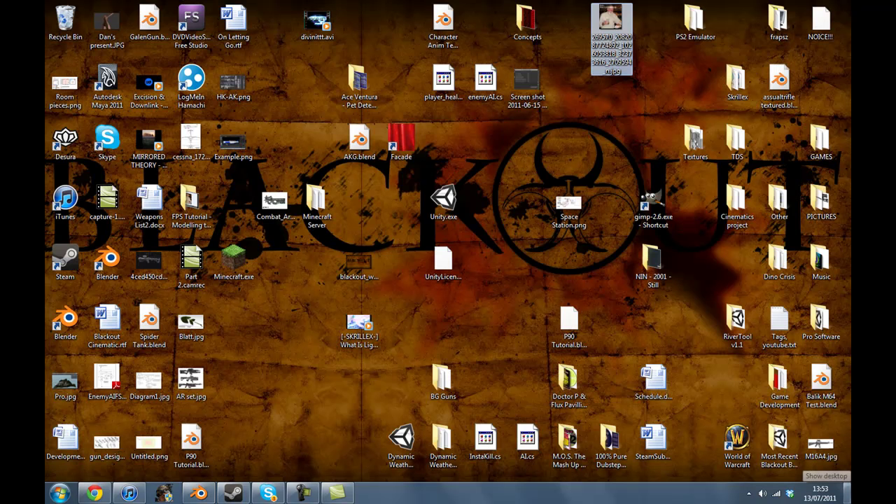
pyautogui.click(243, 339)
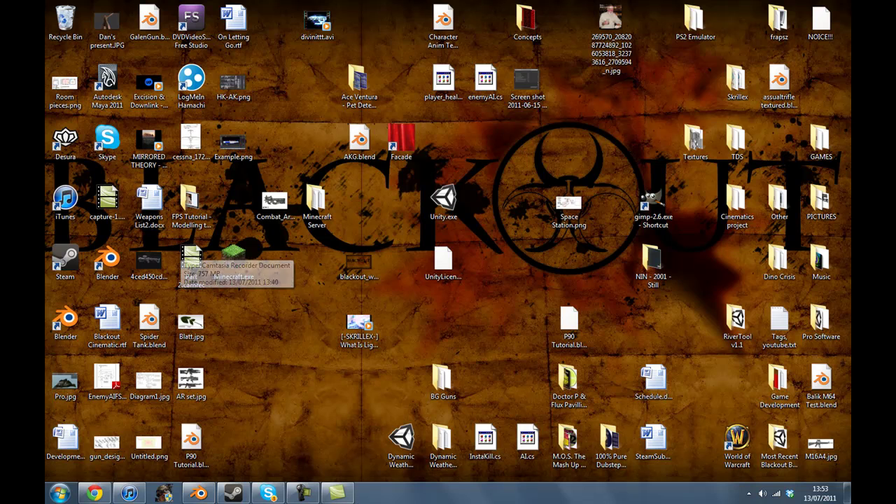
pyautogui.click(199, 493)
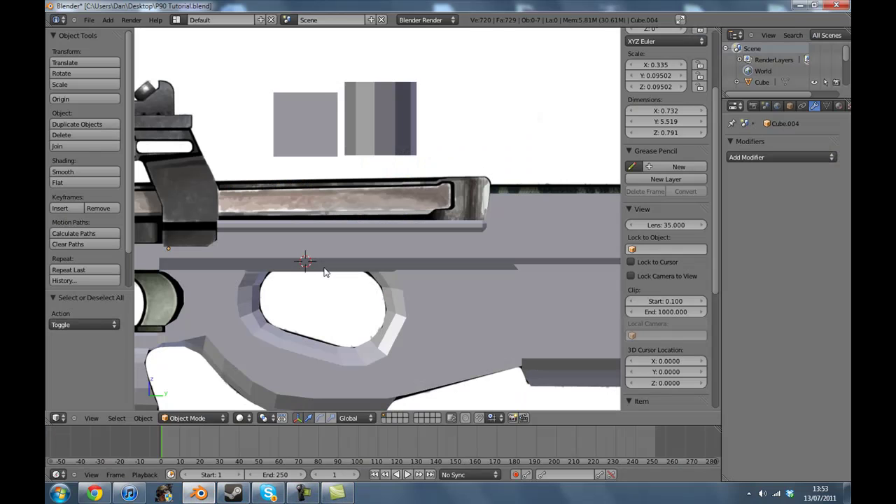
pyautogui.keyDown('shift'); pyautogui.moveTo(467, 268); pyautogui.dragTo(300, 211, button='middle'); pyautogui.keyUp('shift')
pyautogui.keyDown('shift'); pyautogui.moveTo(489, 204); pyautogui.dragTo(416, 259, button='middle'); pyautogui.keyUp('shift')
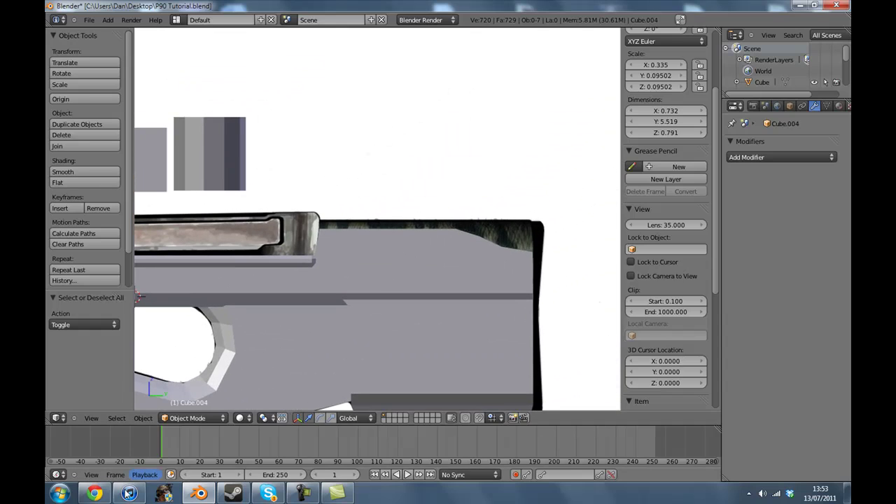
pyautogui.click(95, 493)
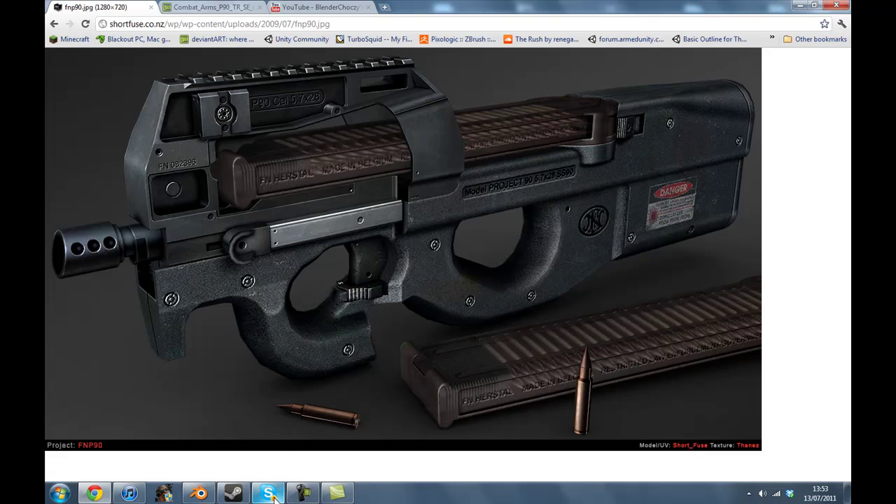
pyautogui.moveTo(274, 498)
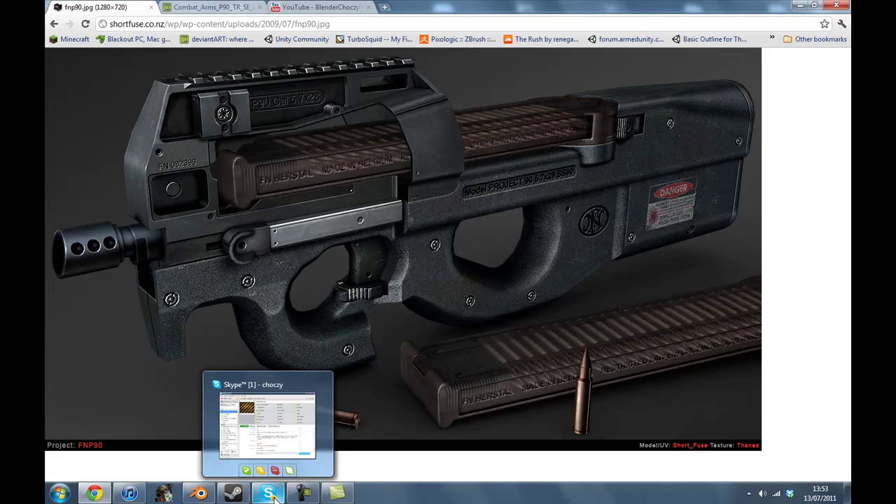
pyautogui.click(199, 493)
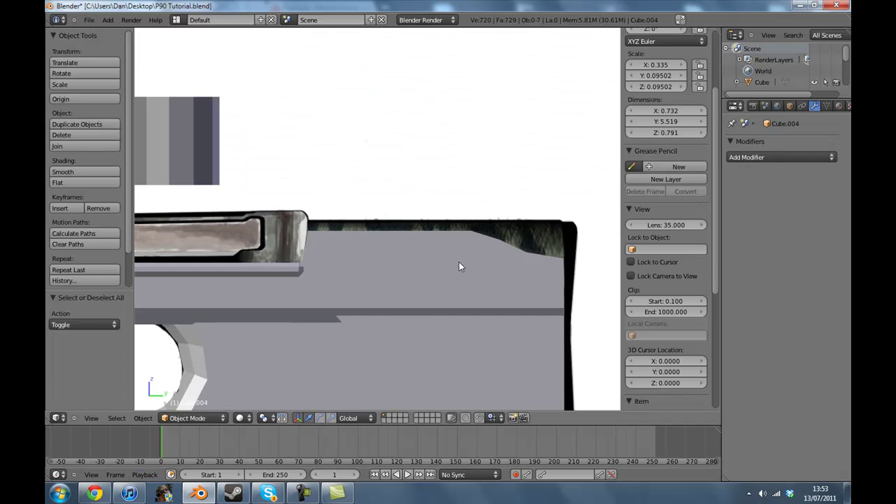
# Step: Extrude the upper stock's top faces, including the rear slope, and raise them about 0.039 along Z
pyautogui.scroll(1, 450, 263)
pyautogui.press('a')
pyautogui.press('c')
pyautogui.click(293, 230)
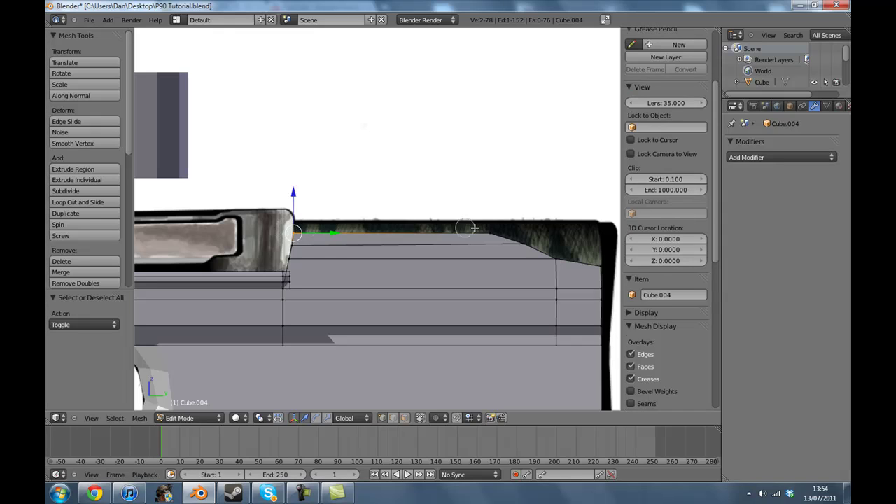
pyautogui.moveTo(486, 229); pyautogui.dragTo(598, 266)
pyautogui.press('e')
pyautogui.click(592, 265)
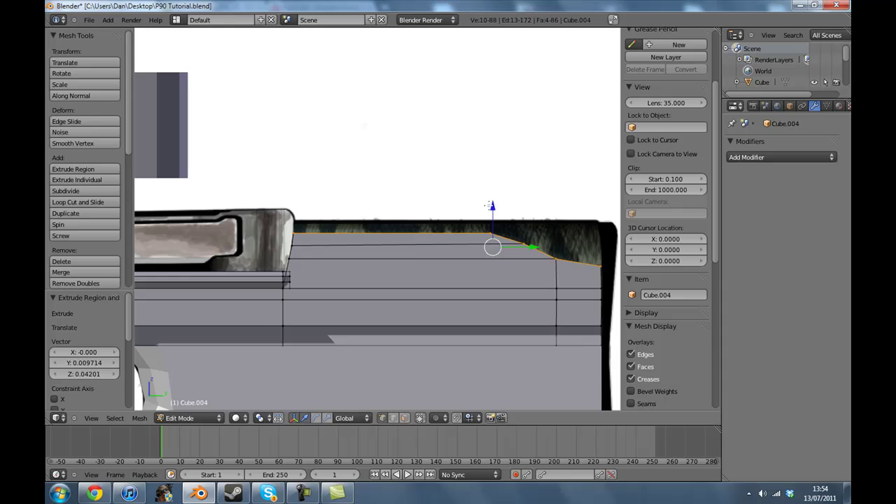
pyautogui.press('g')
pyautogui.press('z')
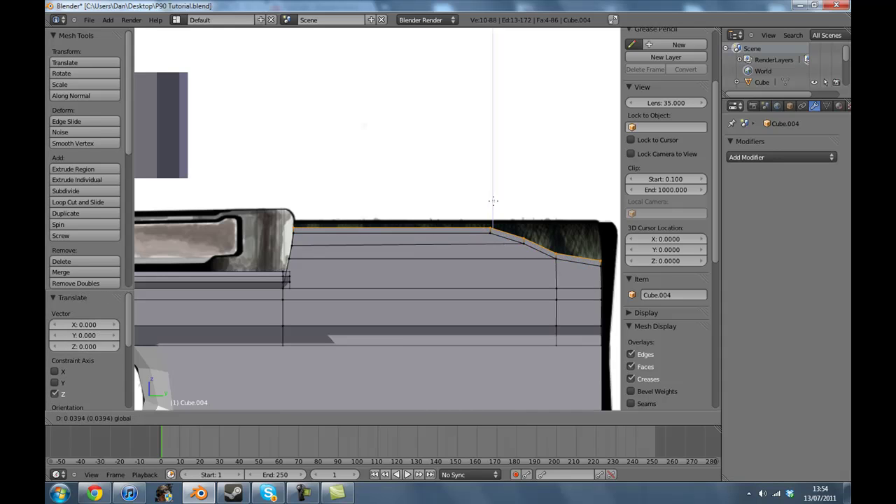
pyautogui.click(493, 201)
# Step: Widen the extruded top faces along X by a factor of about 1.118
pyautogui.moveTo(493, 201); pyautogui.dragTo(472, 256, button='middle')
pyautogui.press('s')
pyautogui.press('x')
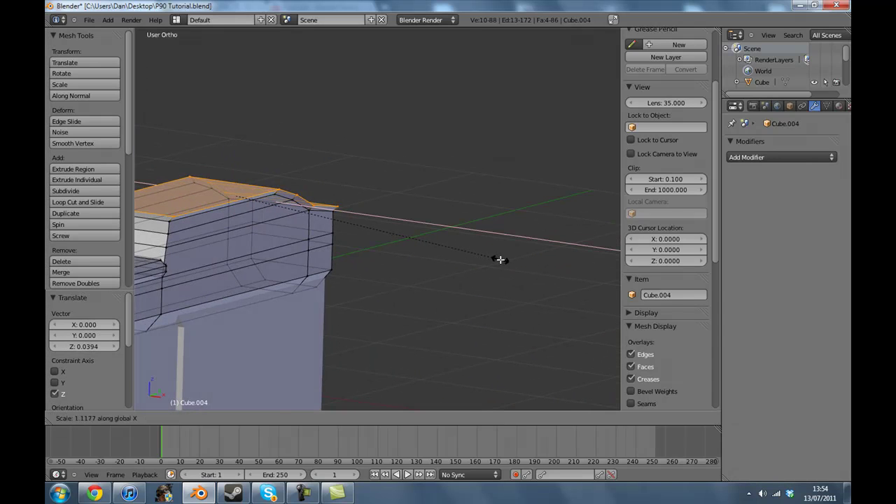
pyautogui.click(500, 260)
# Step: Extrude the widened top twice by about 0.027 each and narrow the uppermost faces along X to form a beveled lip
pyautogui.press('e')
pyautogui.click(499, 256)
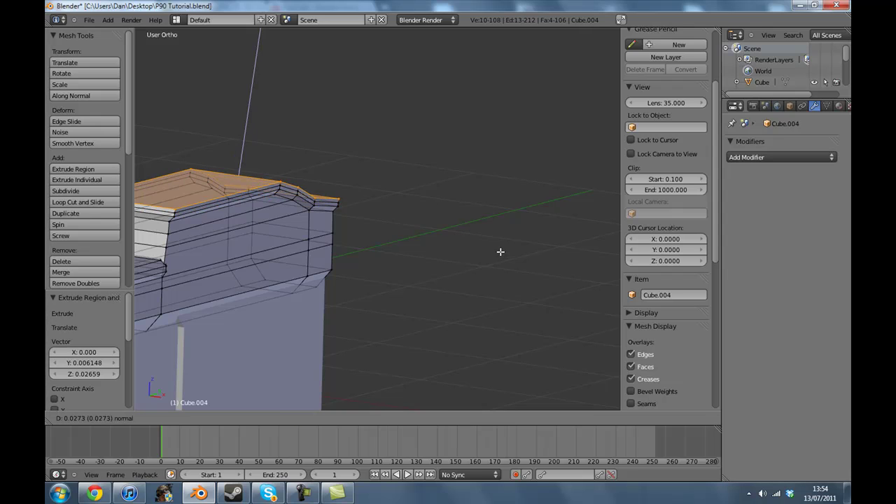
pyautogui.press('s')
pyautogui.press('x')
pyautogui.click(454, 248)
pyautogui.press('Tab')
pyautogui.moveTo(450, 246); pyautogui.dragTo(288, 303, button='middle')
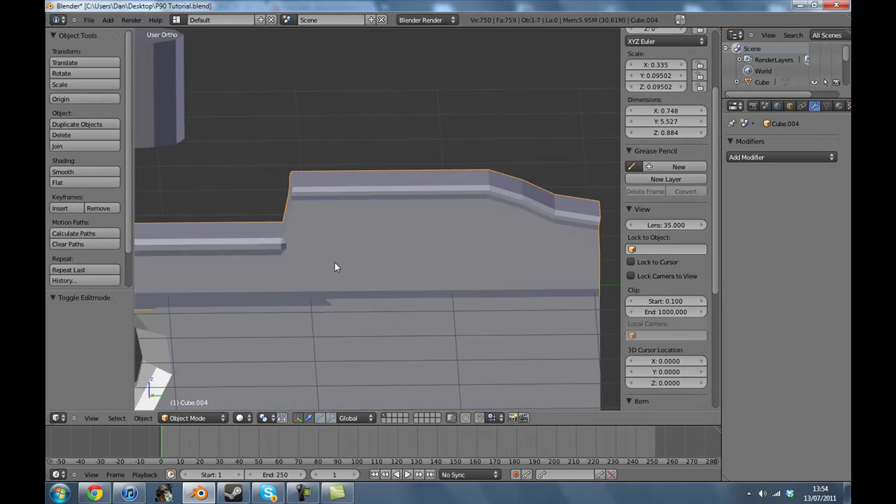
# Step: In the side view, raise the top vertices midway down the rear slope along Z to the reference's top outline
pyautogui.click(91, 418)
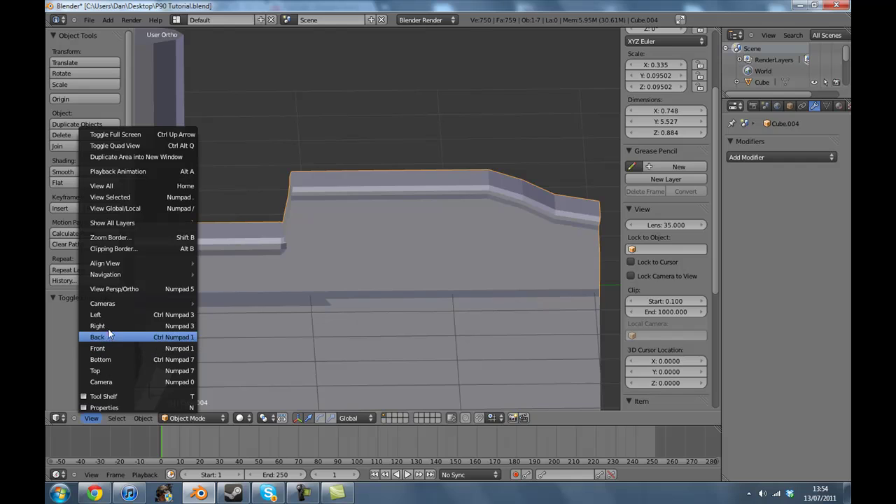
pyautogui.click(110, 337)
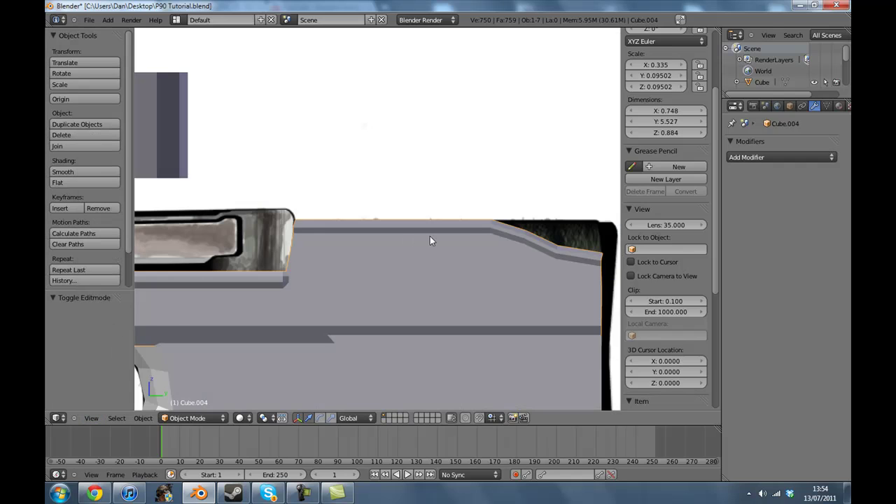
pyautogui.hotkey('alt', 'z')
pyautogui.press('Tab')
pyautogui.scroll(1, 392, 231)
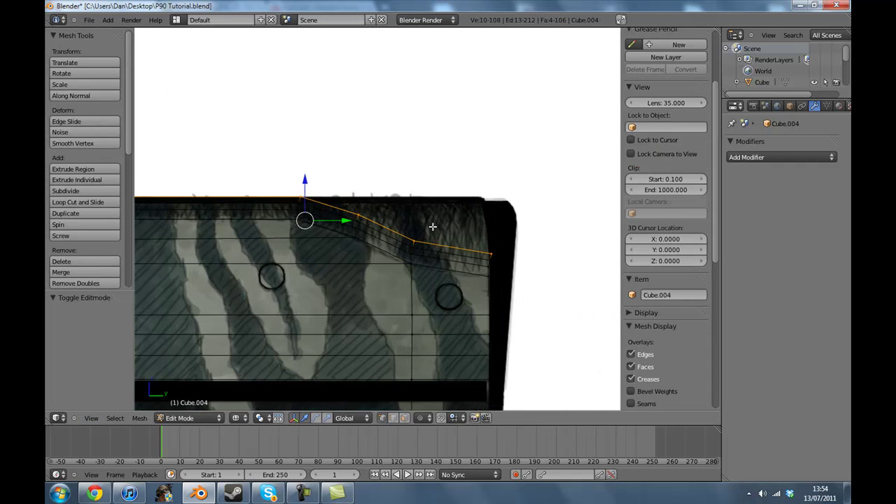
pyautogui.press('a')
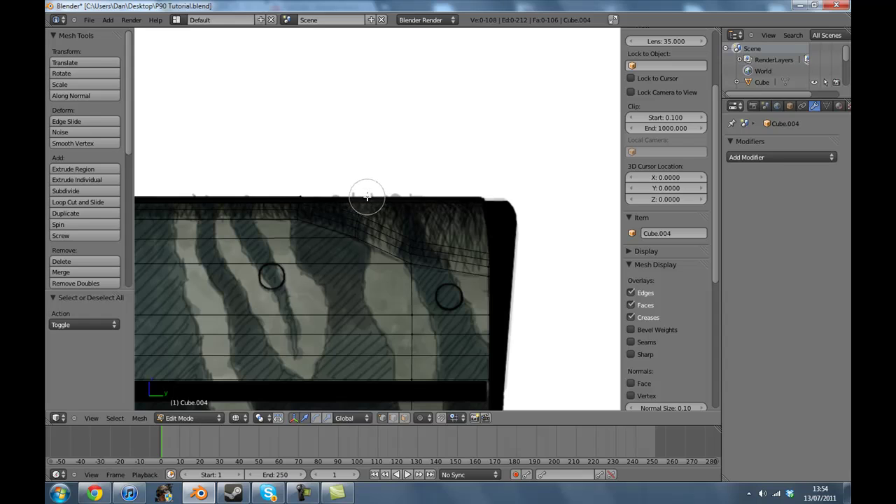
pyautogui.click(367, 199)
pyautogui.rightClick(367, 199)
pyautogui.moveTo(358, 175); pyautogui.dragTo(363, 162)
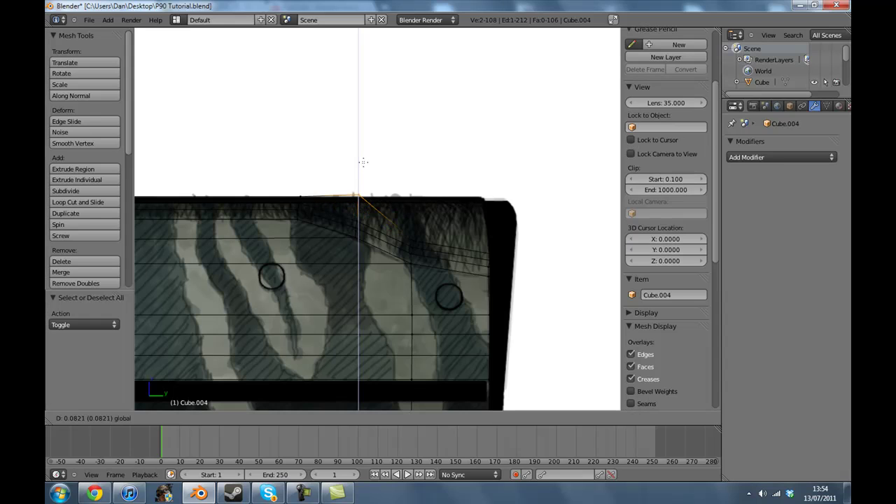
pyautogui.rightClick(363, 165)
# Step: Raise the top vertices above the rear loop by about 0.176 along Z to the reference's top outline
pyautogui.press('c')
pyautogui.click(412, 238)
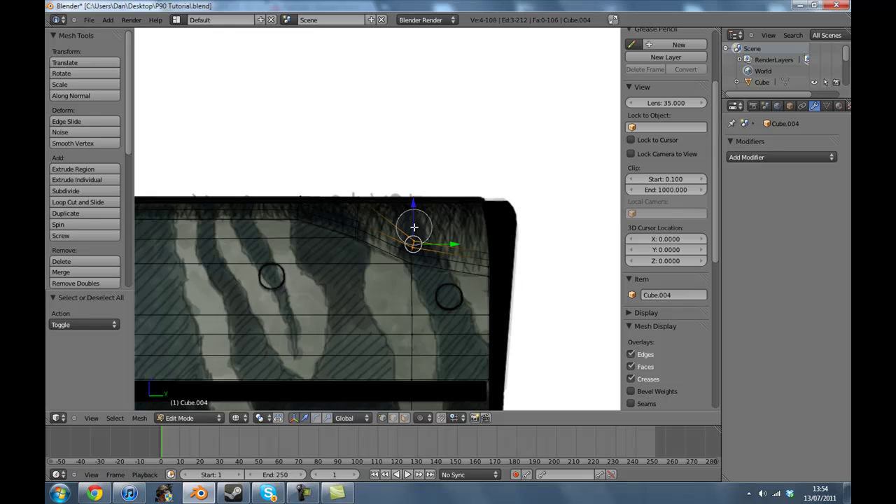
pyautogui.middleClick(407, 262)
pyautogui.rightClick(408, 263)
pyautogui.moveTo(416, 202); pyautogui.dragTo(417, 196)
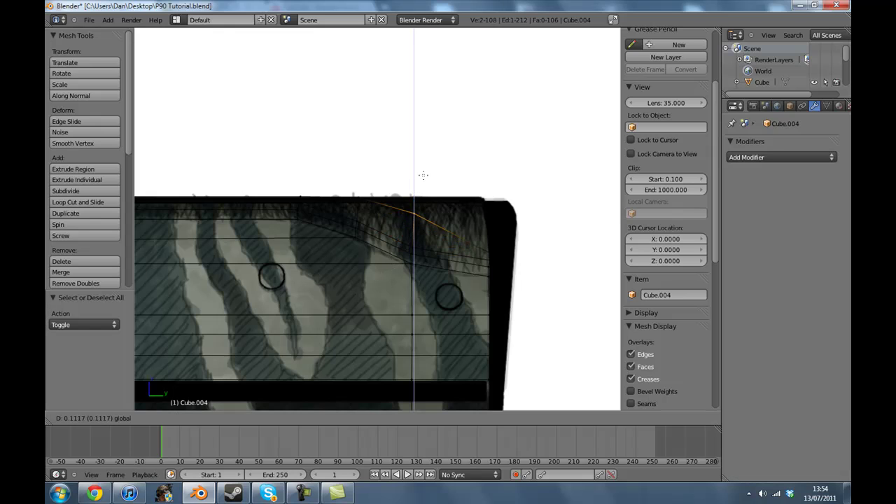
pyautogui.moveTo(426, 163); pyautogui.dragTo(427, 163)
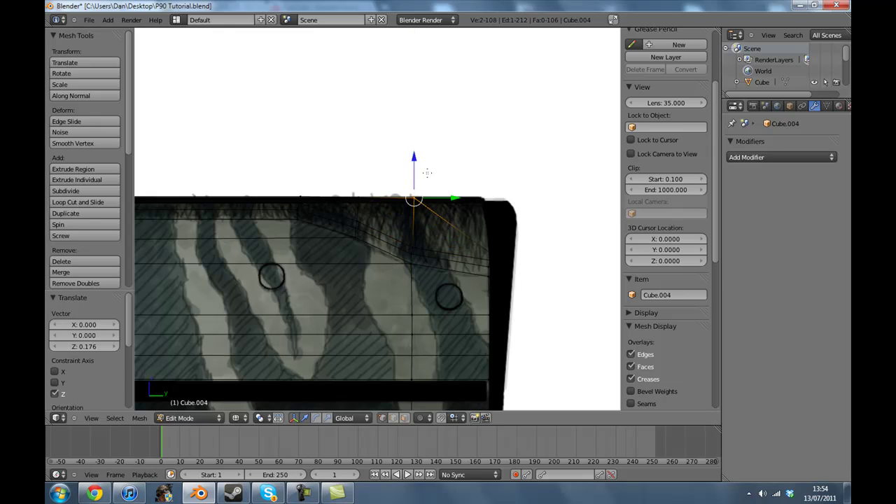
# Step: Raise the stock's top rear corner about 0.214 along Z and nudge it forward to meet the reference's butt plate
pyautogui.press('a')
pyautogui.press('c')
pyautogui.click(488, 240)
pyautogui.rightClick(488, 237)
pyautogui.moveTo(490, 215); pyautogui.dragTo(490, 163)
pyautogui.press('g')
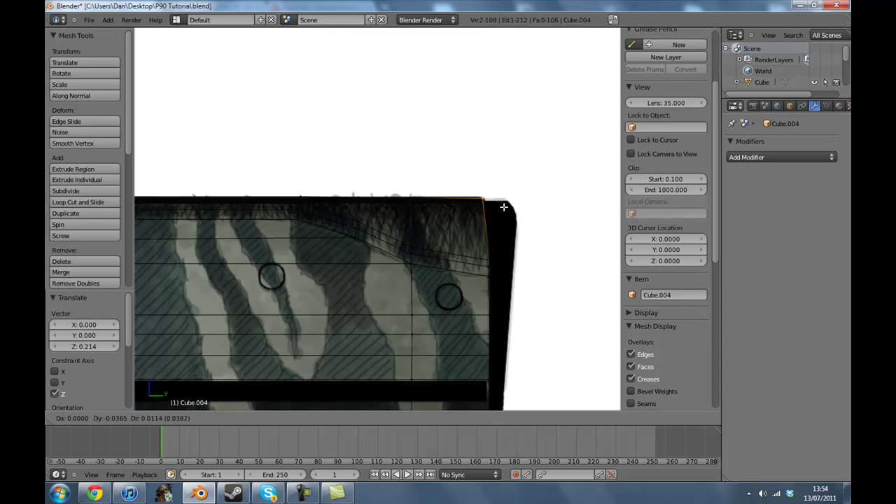
pyautogui.click(504, 205)
pyautogui.press('a')
# Step: Raise the lip's rear-end vertices about 0.105 along Z, rotate them slightly and scale them apart about 3.32 times along Z
pyautogui.press('z')
pyautogui.scroll(2, 513, 253)
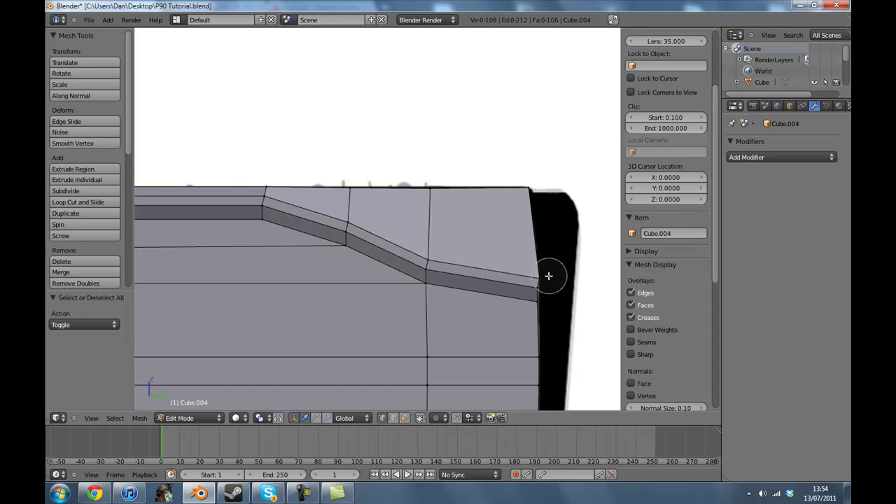
pyautogui.click(540, 272)
pyautogui.rightClick(539, 271)
pyautogui.moveTo(538, 251); pyautogui.dragTo(546, 215)
pyautogui.press('z')
pyautogui.press('r')
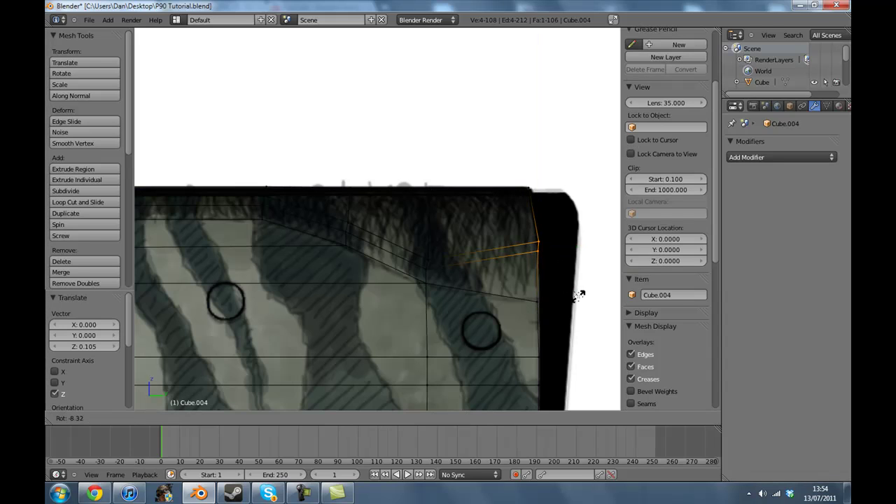
pyautogui.click(579, 295)
pyautogui.press('s')
pyautogui.press('z')
pyautogui.click(607, 455)
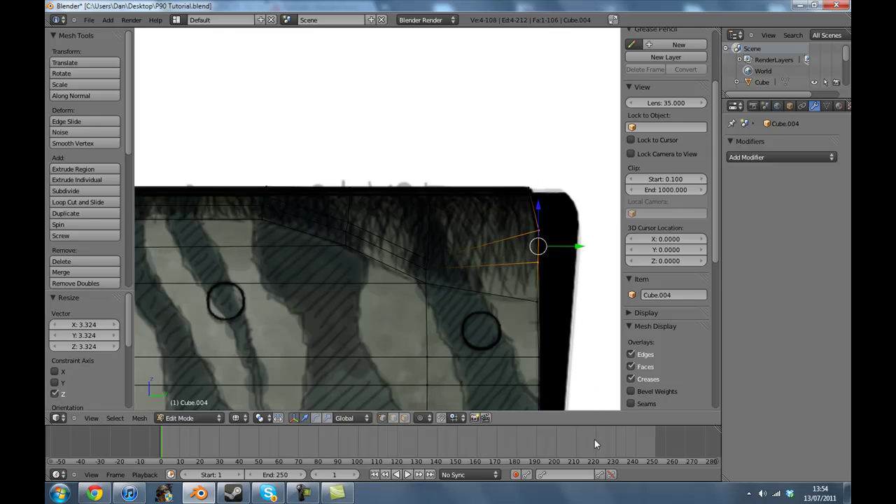
# Step: Raise the lip vertices on the loop just ahead of the rear end along Z and scale them apart along Z
pyautogui.press('a')
pyautogui.press('c')
pyautogui.click(435, 260)
pyautogui.rightClick(435, 260)
pyautogui.press('g')
pyautogui.press('z')
pyautogui.click(433, 200)
pyautogui.press('s')
pyautogui.press('z')
pyautogui.click(452, 132)
# Step: Raise the lip vertices midway down the rear slope about 0.03 along Z, scale them apart along Z and leave mesh editing
pyautogui.press('a')
pyautogui.rightClick(348, 223)
pyautogui.press('g')
pyautogui.press('z')
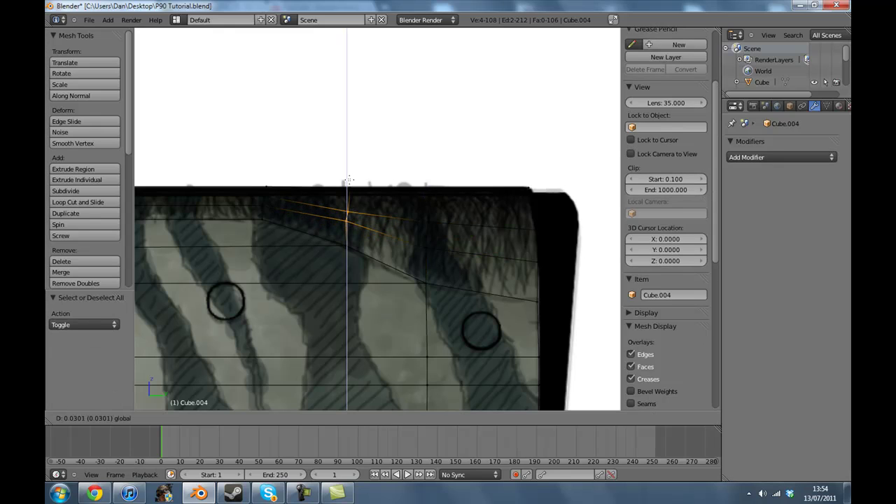
pyautogui.click(350, 180)
pyautogui.press('s')
pyautogui.press('z')
pyautogui.click(378, 182)
pyautogui.press('Tab')
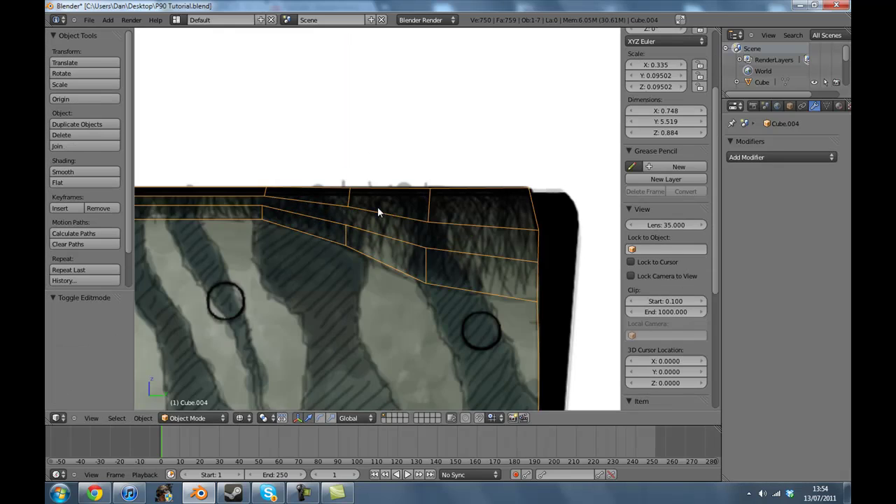
# Step: Widen the four lip vertices at the stock's rear end by a factor of about 1.115 along X
pyautogui.moveTo(381, 208); pyautogui.dragTo(349, 255, button='middle')
pyautogui.scroll(-7, 275, 248)
pyautogui.press('Tab')
pyautogui.press('a')
pyautogui.scroll(2, 356, 277)
pyautogui.press('c')
pyautogui.click(345, 273)
pyautogui.rightClick(345, 273)
pyautogui.moveTo(451, 269); pyautogui.dragTo(377, 239, button='middle')
pyautogui.press('s')
pyautogui.press('x')
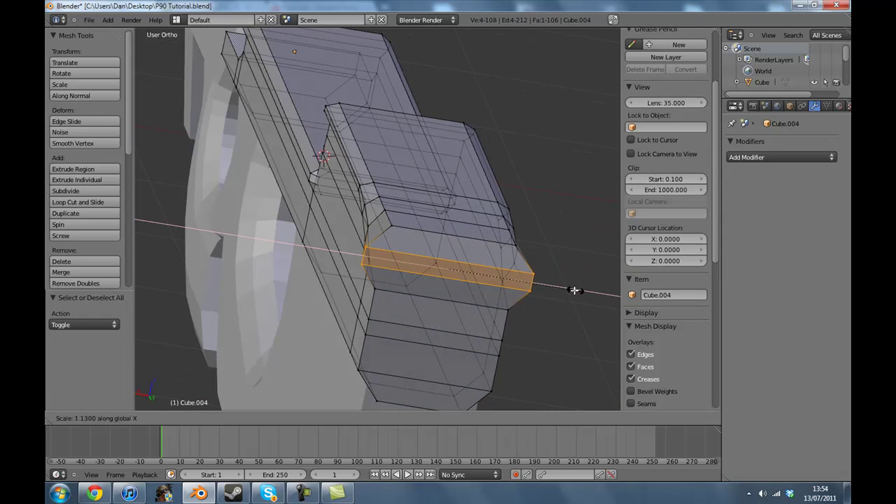
pyautogui.click(575, 290)
pyautogui.moveTo(574, 289); pyautogui.dragTo(435, 294, button='middle')
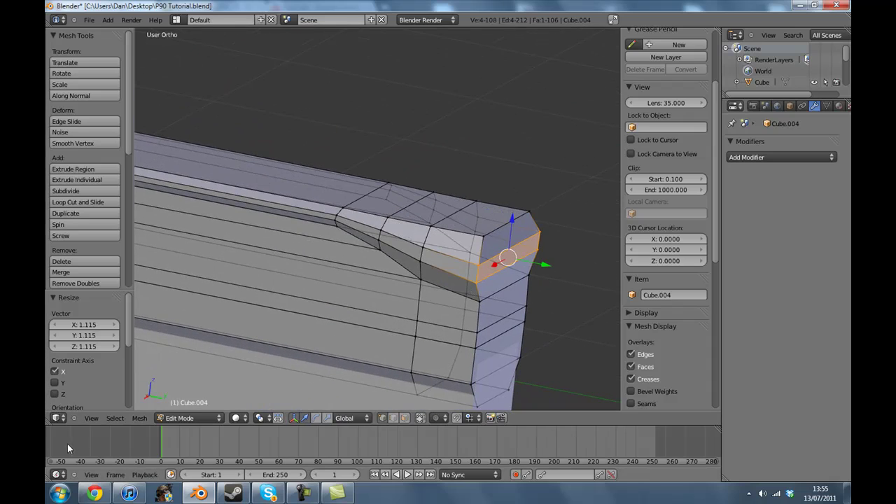
# Step: In the top view, scale the outer vertices on the first loop ahead of the rear end about 1.034 along X
pyautogui.click(98, 418)
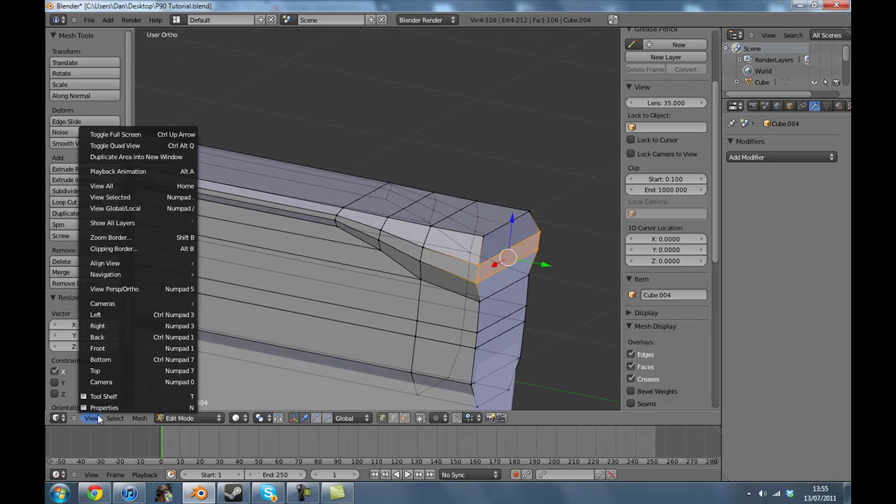
pyautogui.click(112, 370)
pyautogui.keyDown('shift'); pyautogui.moveTo(457, 271); pyautogui.dragTo(491, 276, button='middle'); pyautogui.keyUp('shift')
pyautogui.press('a')
pyautogui.press('c')
pyautogui.click(407, 225)
pyautogui.press('Escape')
pyautogui.press('s')
pyautogui.press('x')
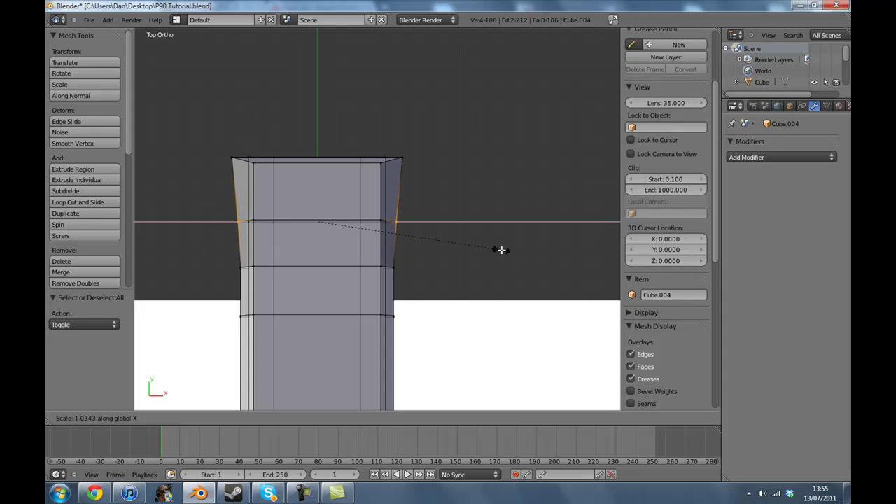
pyautogui.click(502, 250)
# Step: Widen the outer vertices on the second loop ahead of the rear end along X in two passes, the first about 1.017
pyautogui.press('a')
pyautogui.press('c')
pyautogui.click(400, 266)
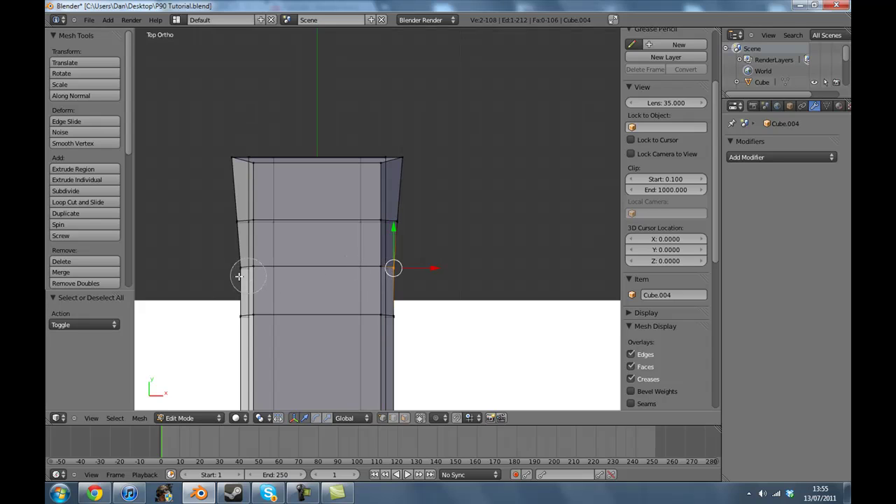
pyautogui.click(228, 271)
pyautogui.press('Escape')
pyautogui.press('s')
pyautogui.press('x')
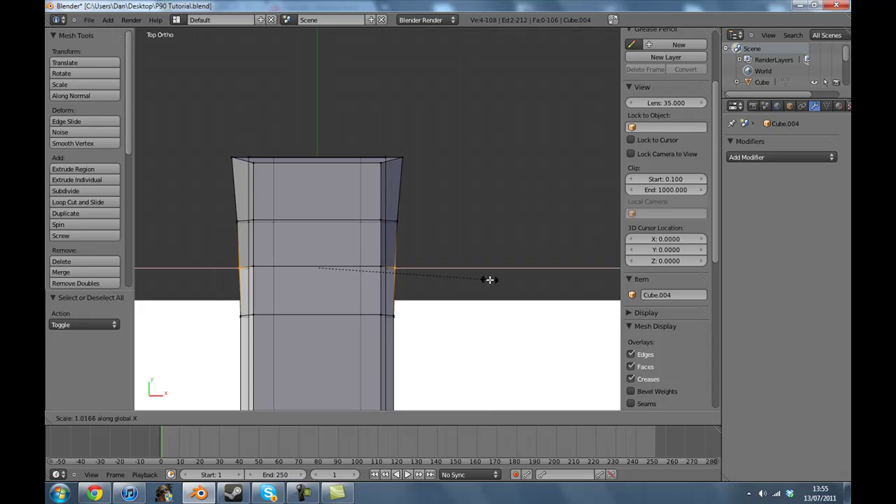
pyautogui.click(491, 279)
pyautogui.press('s')
pyautogui.press('x')
pyautogui.click(494, 280)
# Step: Scale the rear-end and adjacent loop's outer vertices together about 1.044 along X, leave mesh editing and deselect everything
pyautogui.press('a')
pyautogui.press('c')
pyautogui.click(410, 223)
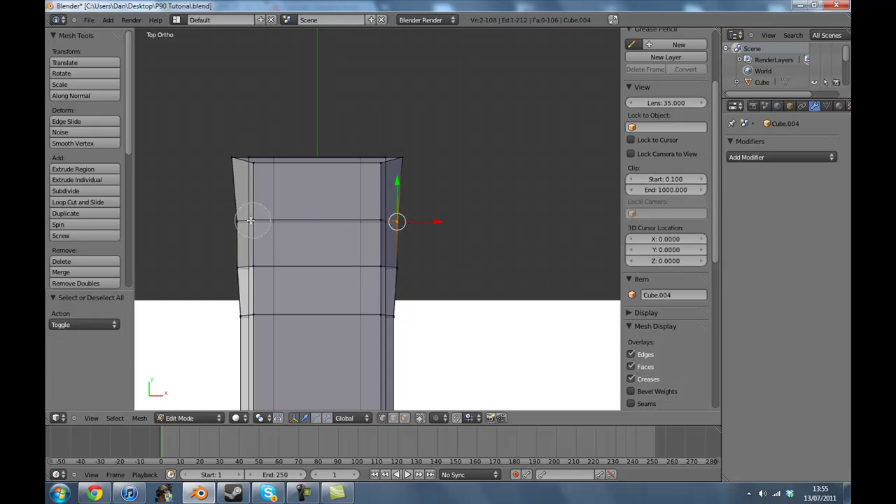
pyautogui.moveTo(227, 221)
pyautogui.mouseDown()
pyautogui.moveTo(220, 175)
pyautogui.moveTo(356, 134)
pyautogui.moveTo(407, 152)
pyautogui.mouseUp()
pyautogui.rightClick(410, 158)
pyautogui.press('s')
pyautogui.press('x')
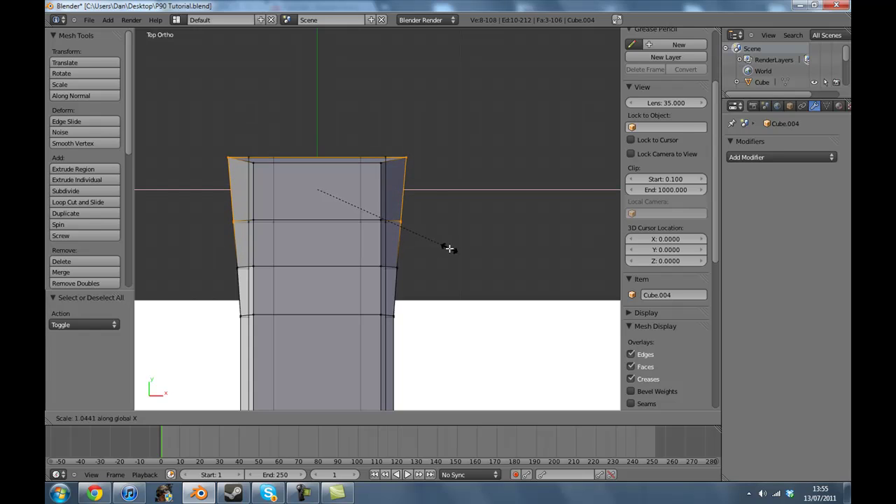
pyautogui.click(448, 248)
pyautogui.press('Tab')
pyautogui.moveTo(449, 248); pyautogui.dragTo(425, 249, button='middle')
pyautogui.press('a')
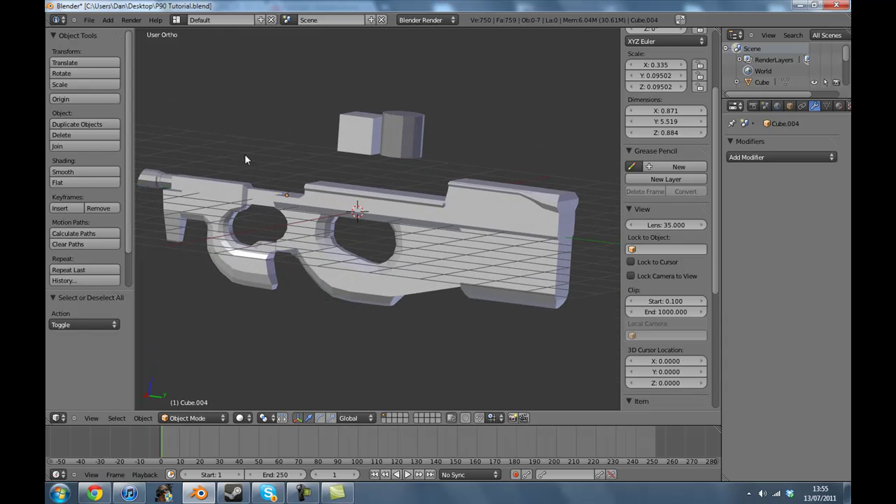
pyautogui.click(298, 496)
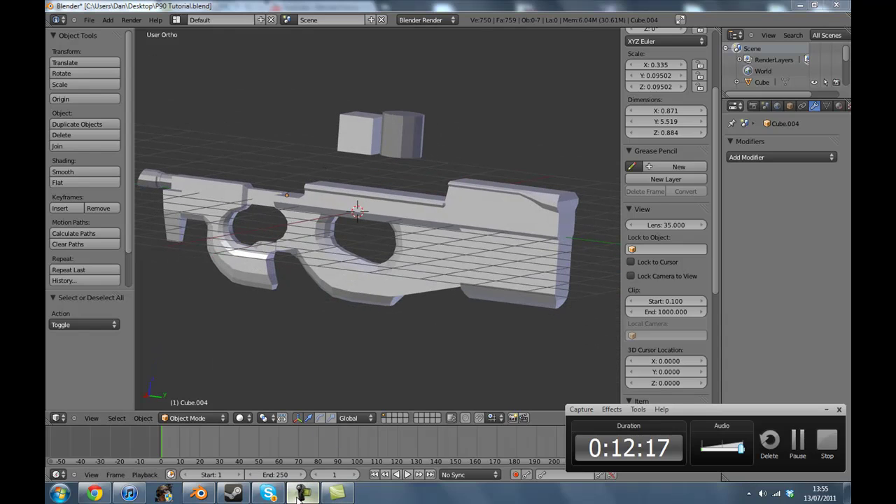
pyautogui.click(299, 496)
# Step: Save the gun model to the existing P90 Tutorial.blend file
pyautogui.moveTo(478, 41); pyautogui.dragTo(348, 208, button='middle')
pyautogui.scroll(-3, 502, 238)
pyautogui.click(89, 20)
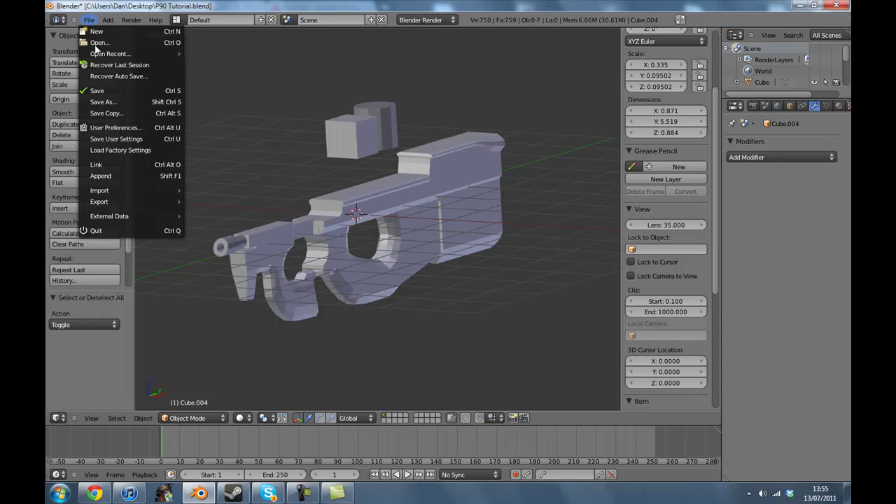
pyautogui.click(98, 90)
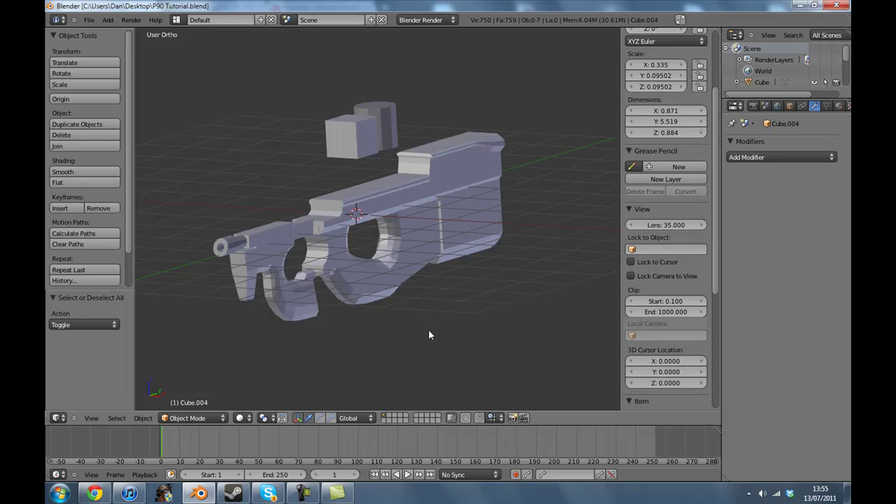
pyautogui.moveTo(422, 323); pyautogui.dragTo(425, 301, button='middle')
pyautogui.scroll(2, 385, 269)
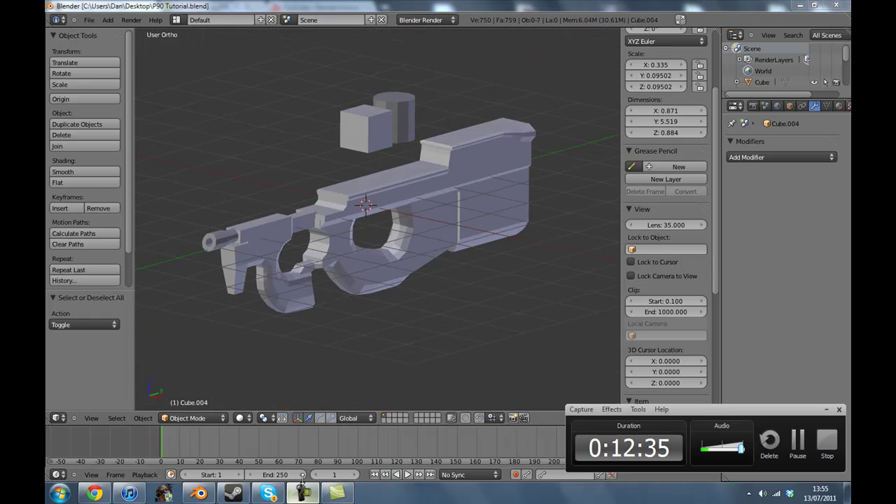